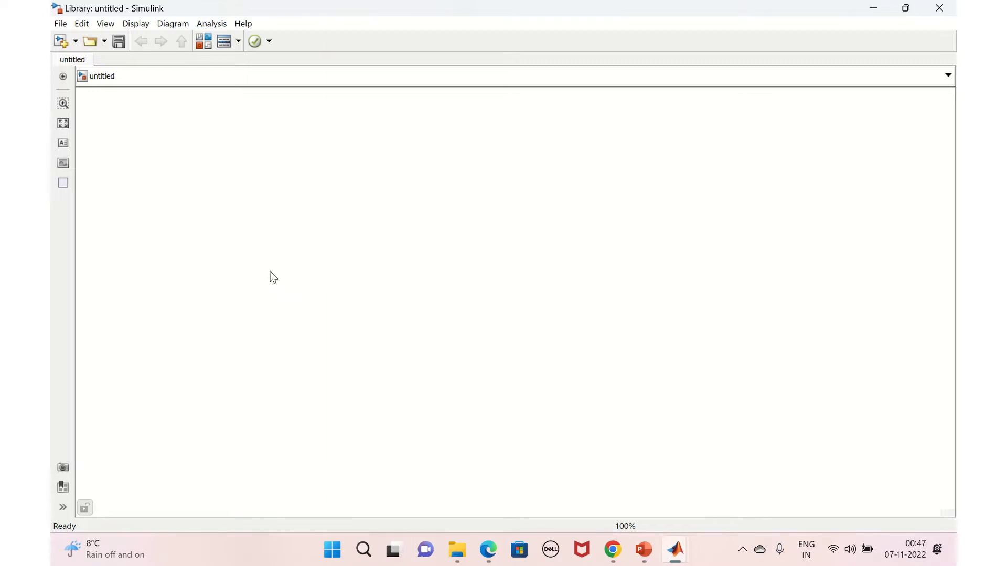
Step: Quick-insert an In1 input port block into the empty library
{"action": "double_click", "coordinate": [272, 277]}
{"action": "type", "text": "In"}
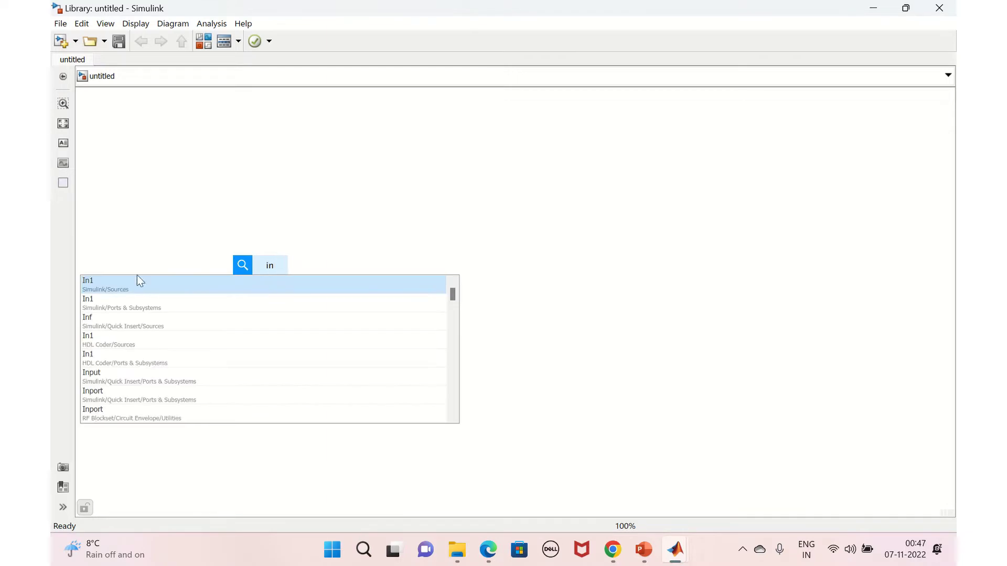
{"action": "double_click", "coordinate": [135, 292]}
{"action": "left_click_drag", "start_coordinate": [270, 271], "coordinate": [194, 191]}
Step: Add a Min block to the right of the input port and enlarge it
{"action": "double_click", "coordinate": [321, 188]}
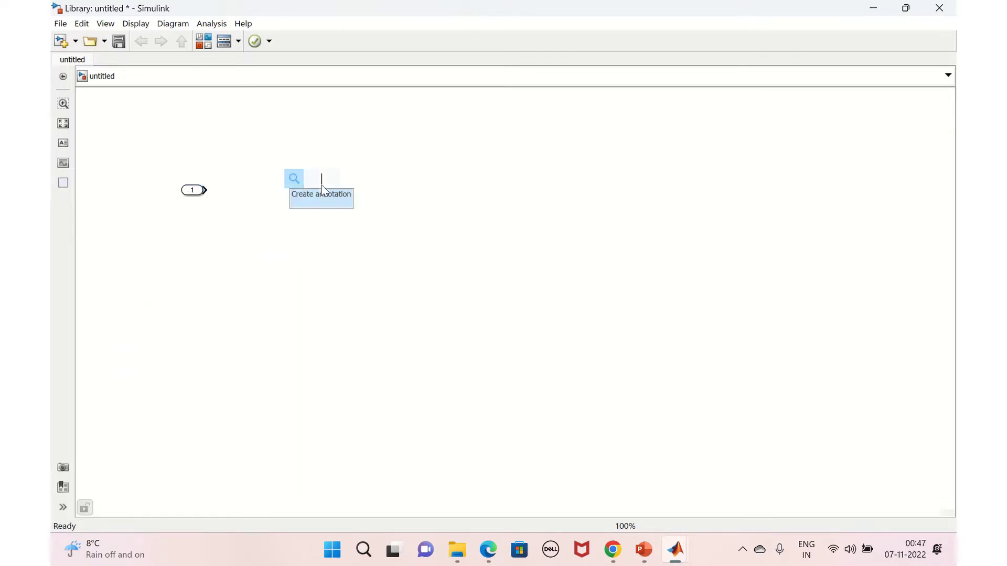
{"action": "type", "text": "min"}
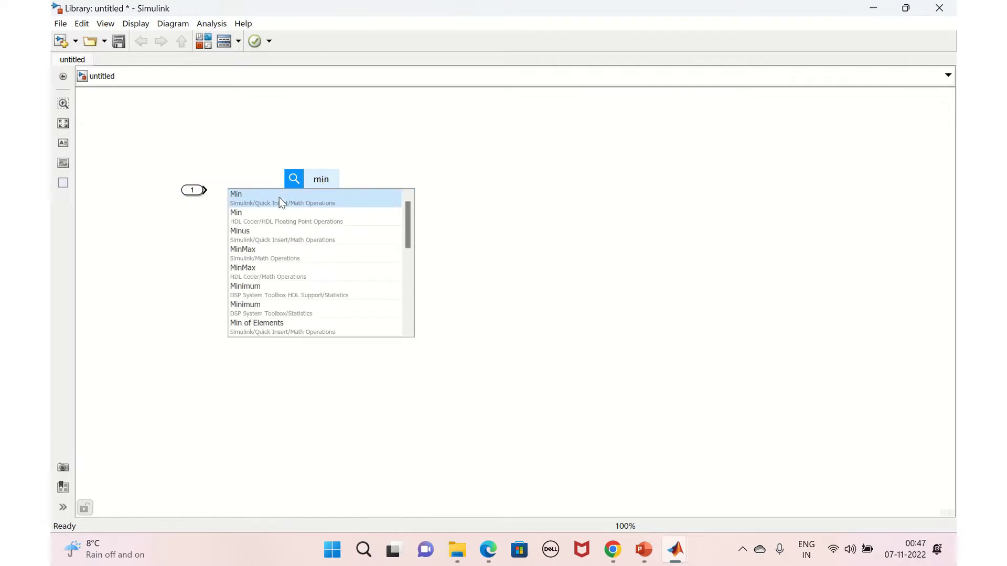
{"action": "left_click", "coordinate": [279, 199]}
{"action": "double_click", "coordinate": [326, 201]}
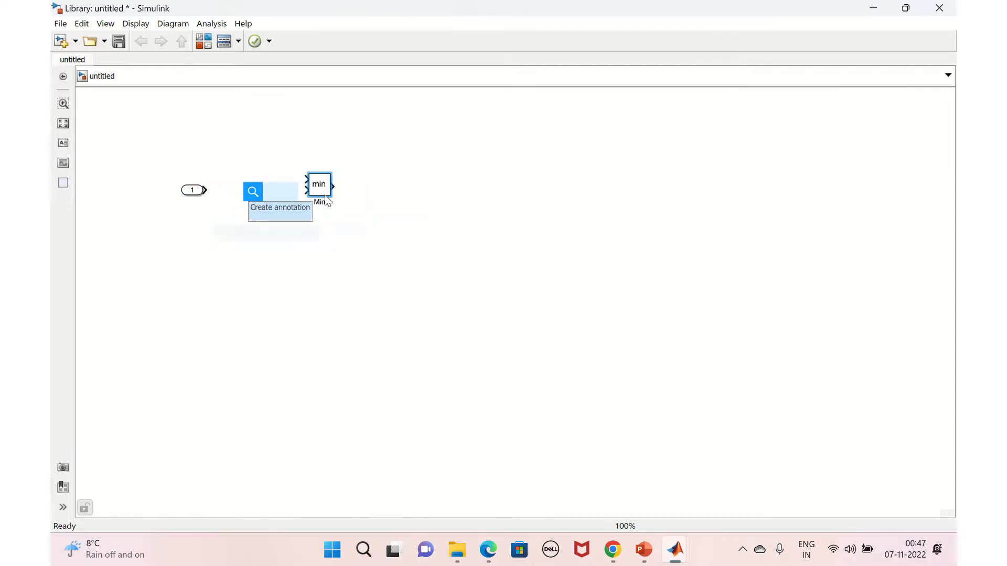
{"action": "double_click", "coordinate": [319, 187]}
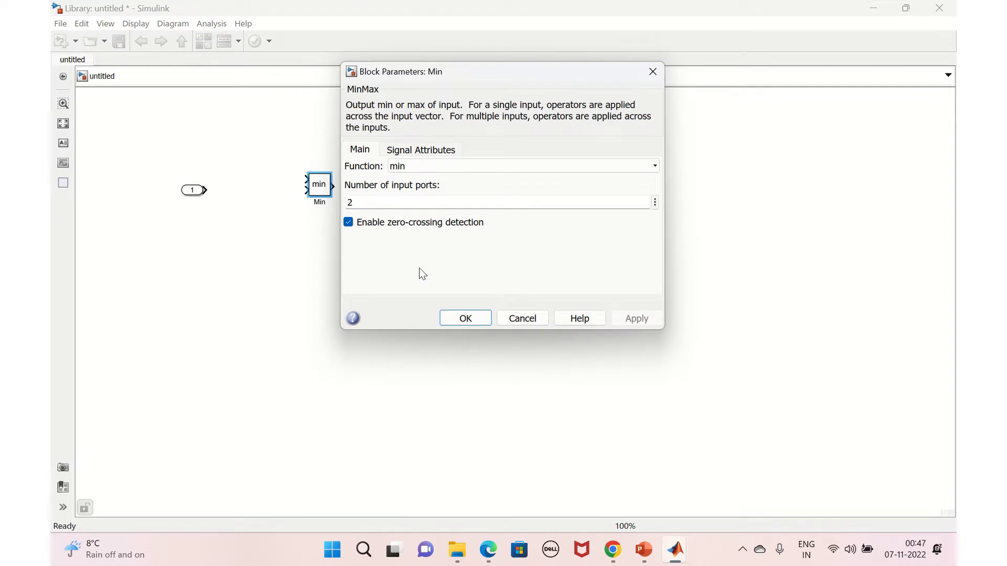
{"action": "left_click", "coordinate": [523, 319]}
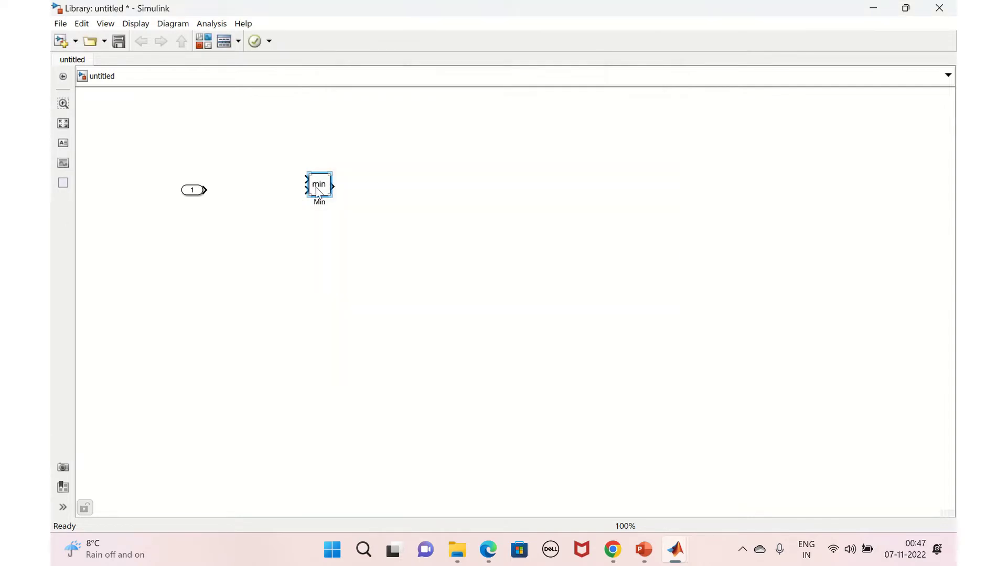
{"action": "left_click_drag", "start_coordinate": [332, 197], "coordinate": [352, 225]}
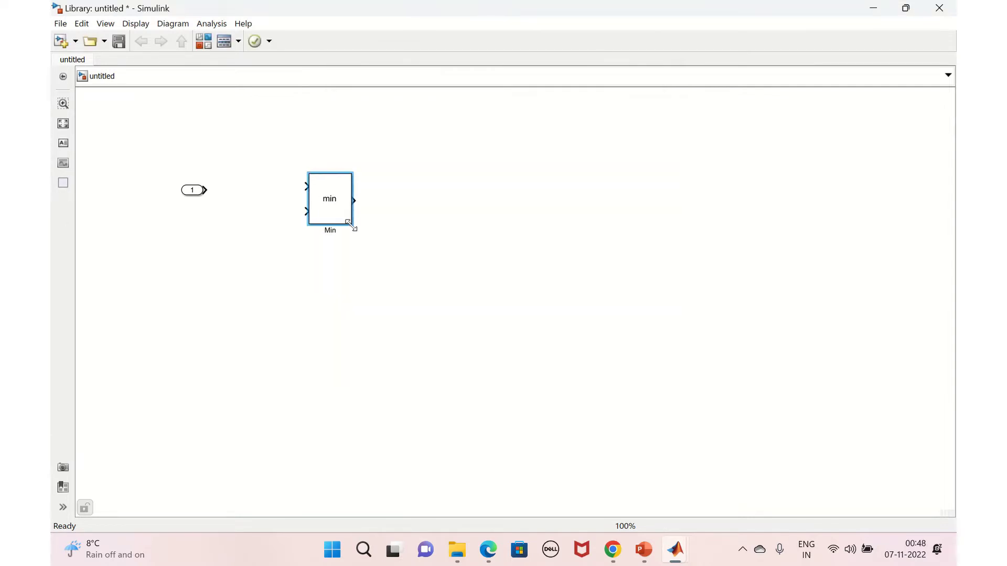
Step: Add a Constant block below the input with value U_Limit, then search for a max block
{"action": "double_click", "coordinate": [253, 230]}
{"action": "type", "text": "con"}
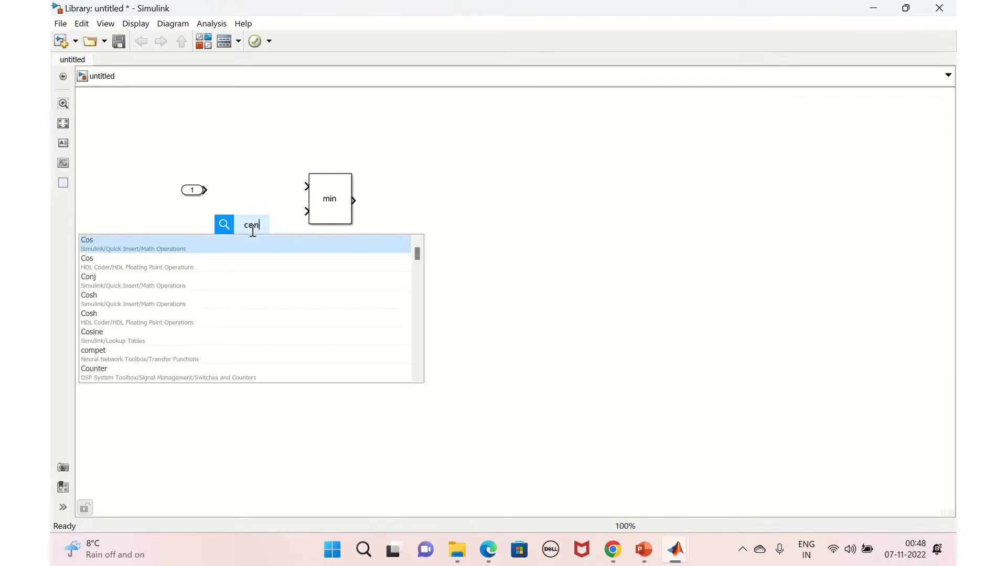
{"action": "left_click", "coordinate": [143, 262]}
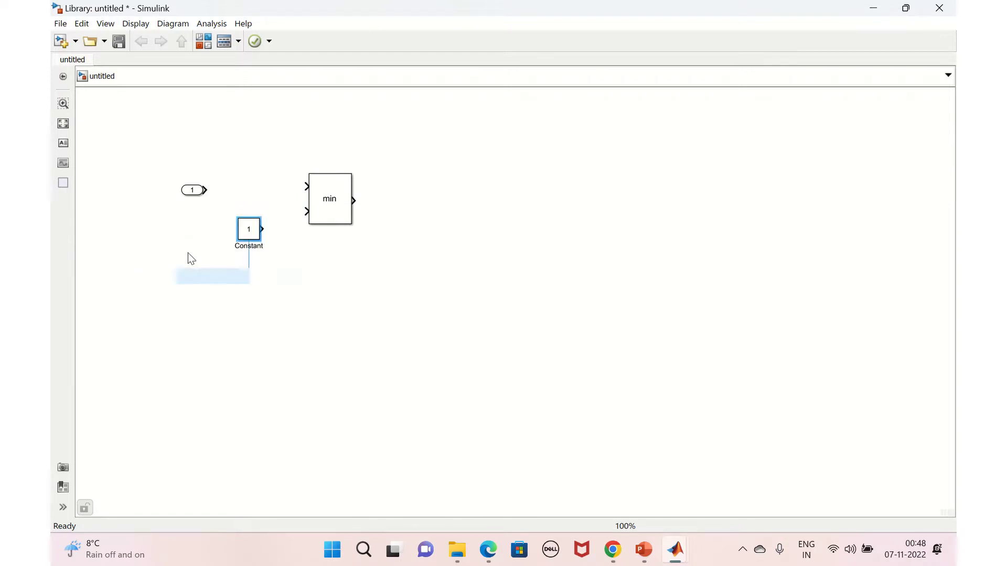
{"action": "double_click", "coordinate": [249, 236]}
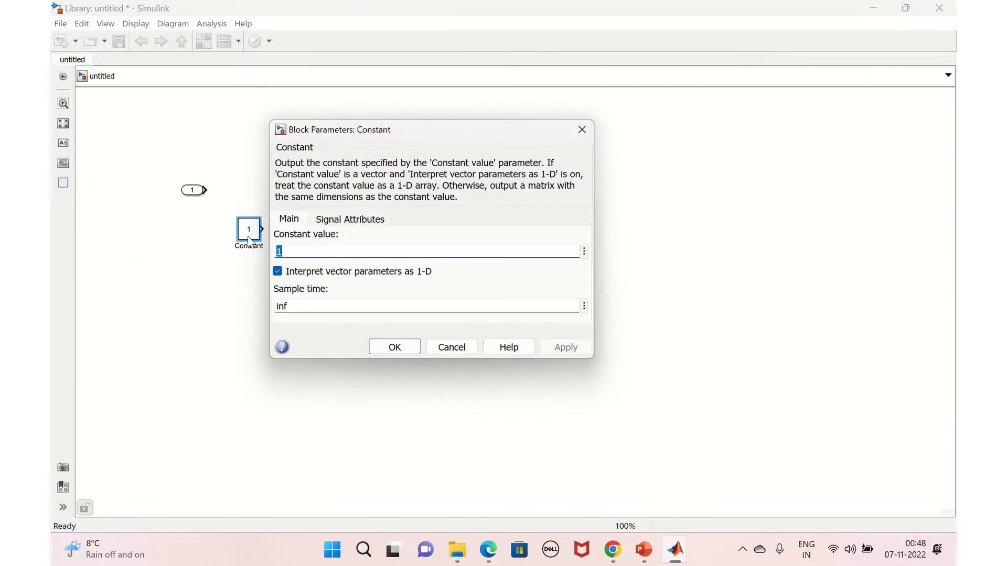
{"action": "key", "text": "BackSpace"}
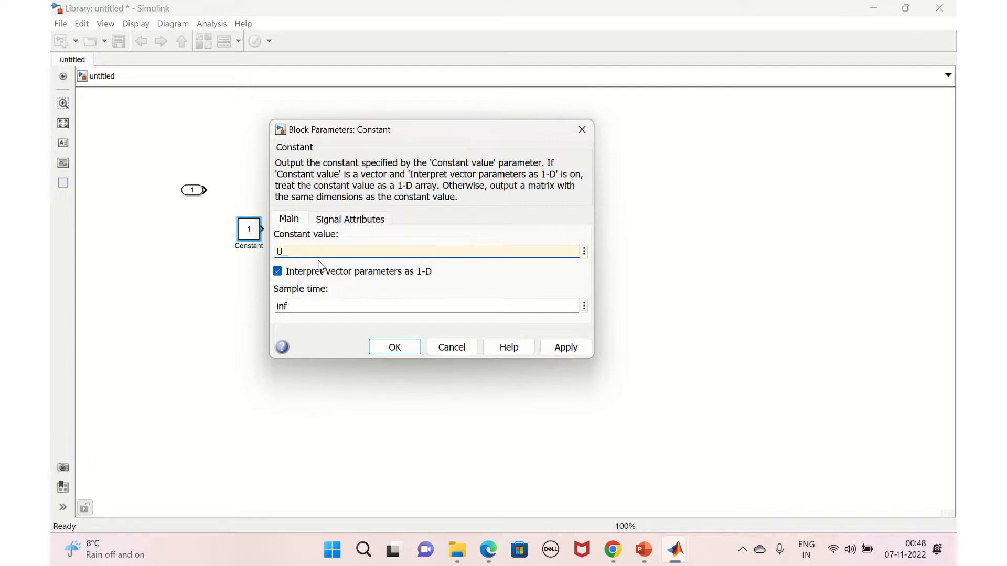
{"action": "type", "text": "U_Limit"}
{"action": "left_click", "coordinate": [564, 348]}
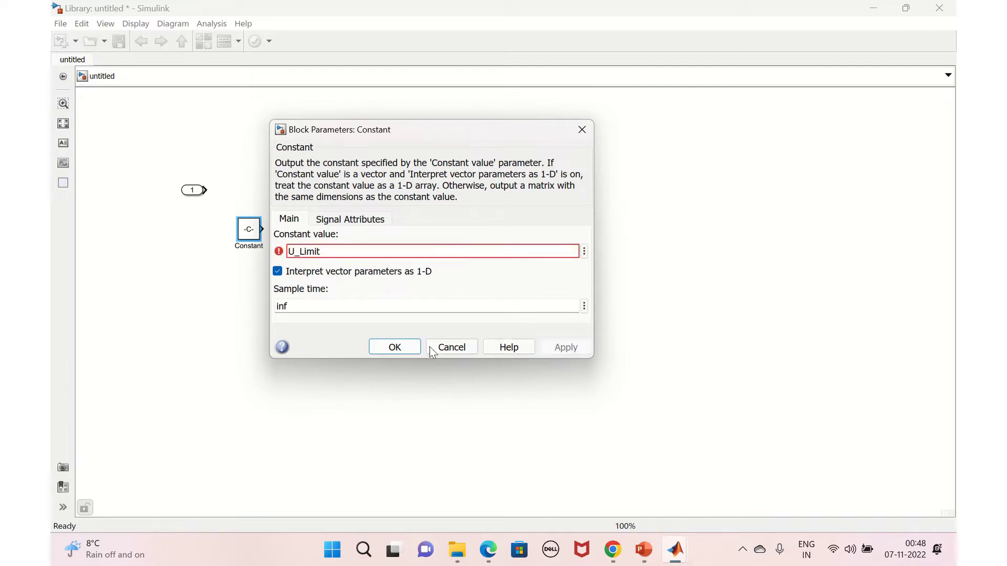
{"action": "left_click", "coordinate": [389, 347]}
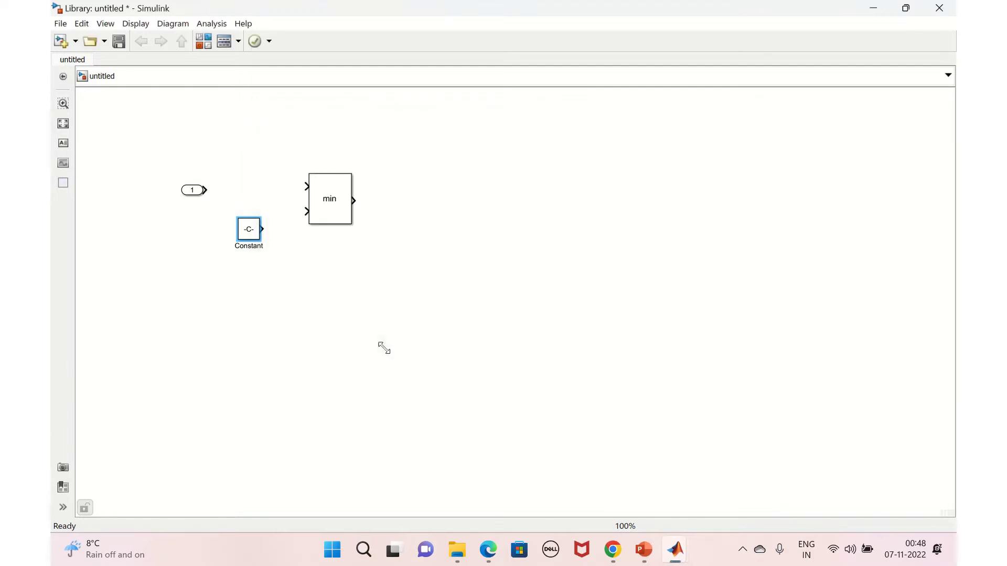
{"action": "double_click", "coordinate": [328, 319]}
{"action": "type", "text": "m"}
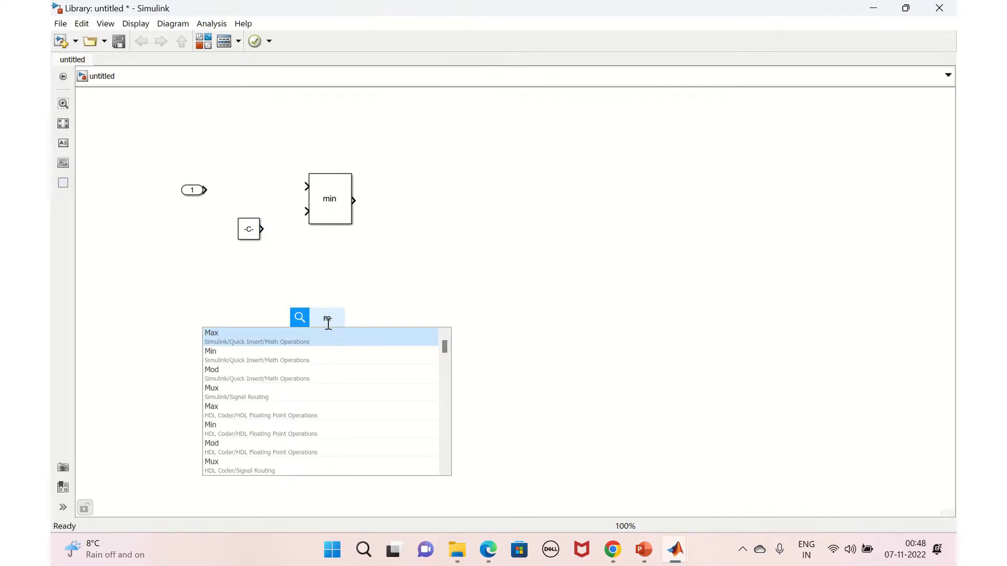
{"action": "type", "text": "ax"}
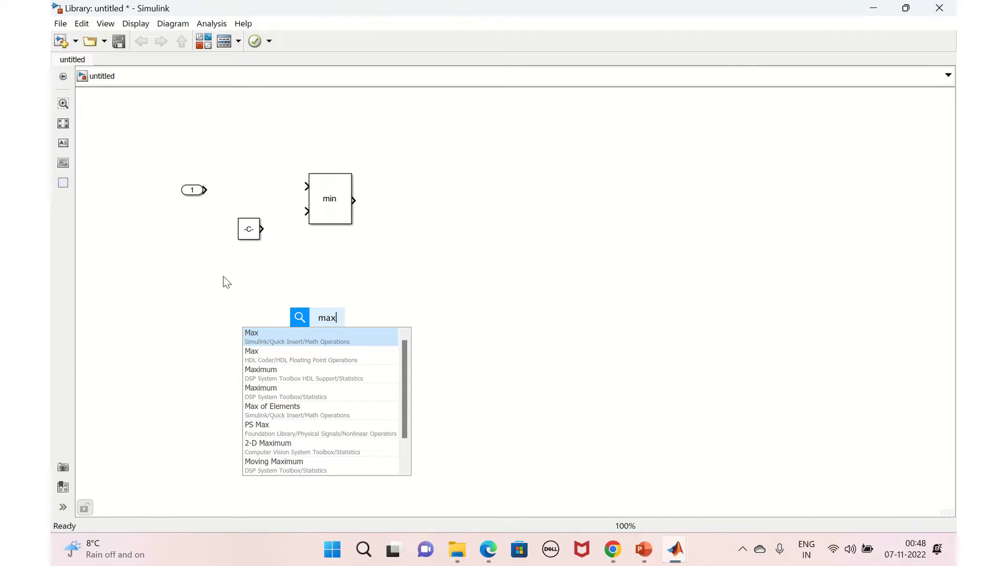
Step: Insert the Max block and set its number of input ports to 2
{"action": "left_click", "coordinate": [262, 355]}
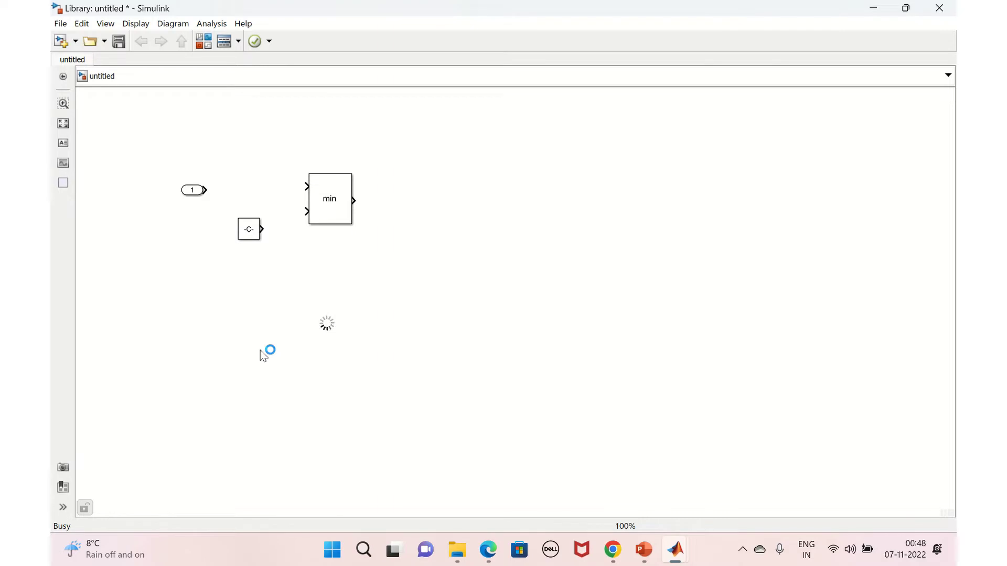
{"action": "left_click", "coordinate": [250, 230]}
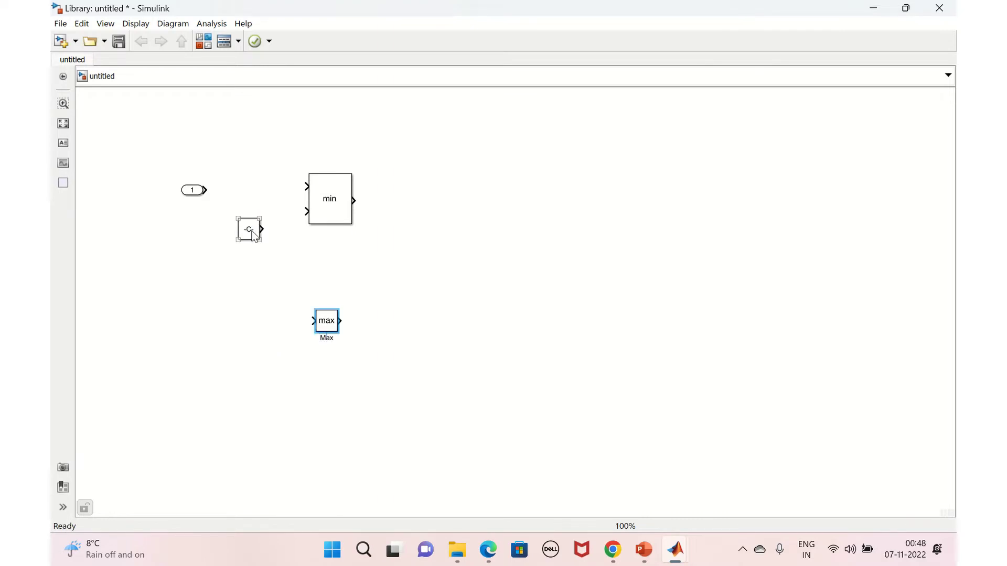
{"action": "double_click", "coordinate": [333, 324]}
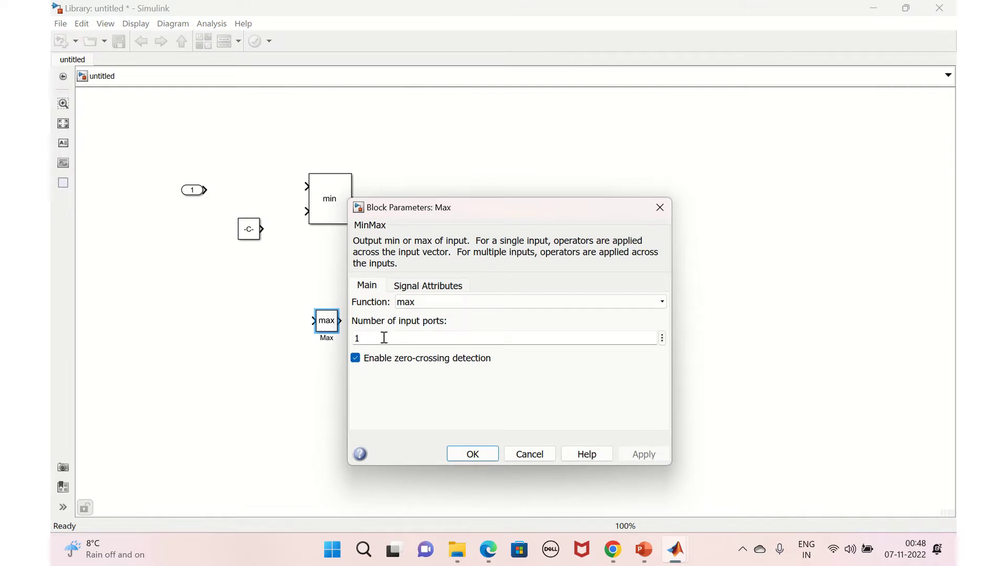
{"action": "type", "text": "2"}
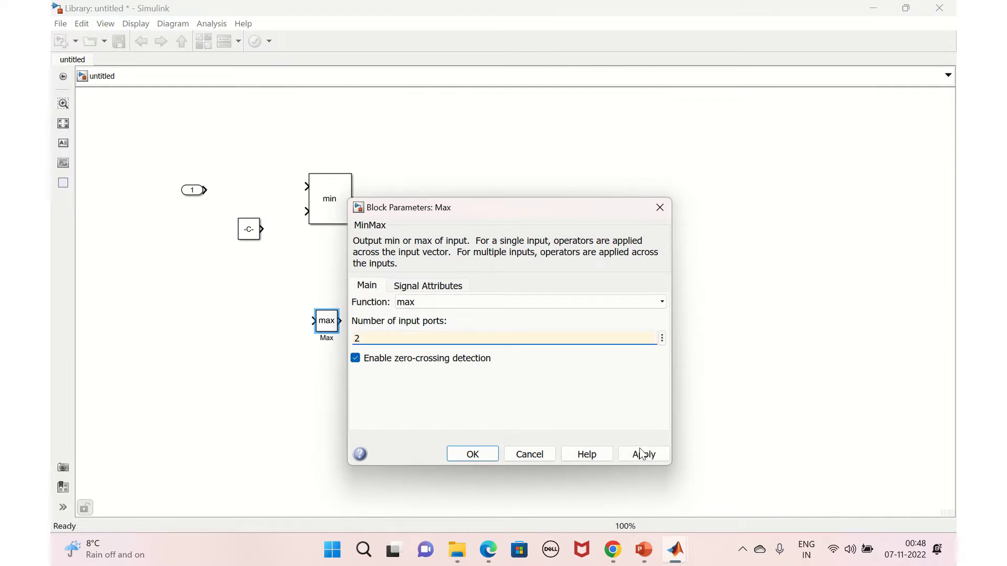
{"action": "left_click", "coordinate": [644, 455]}
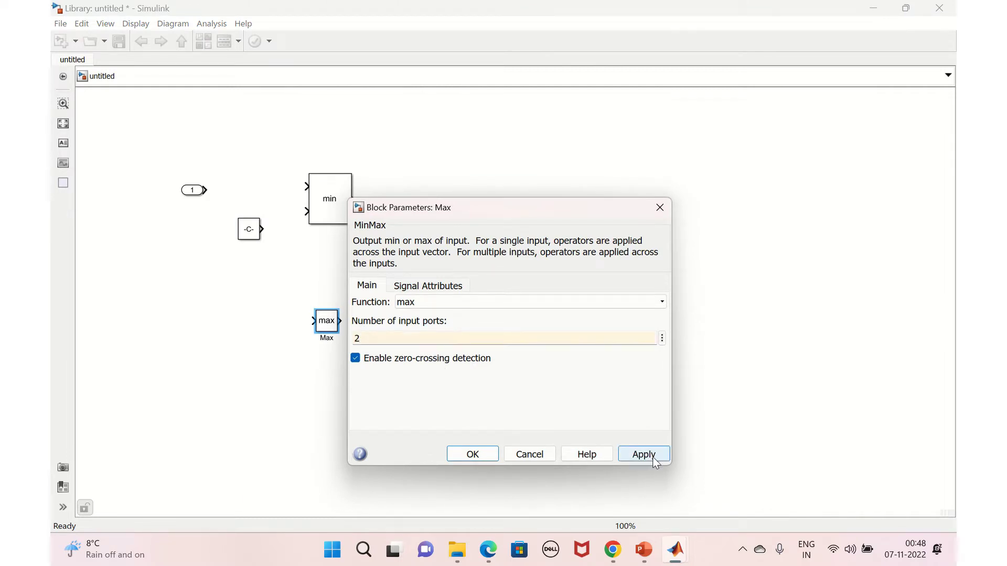
{"action": "left_click", "coordinate": [461, 455]}
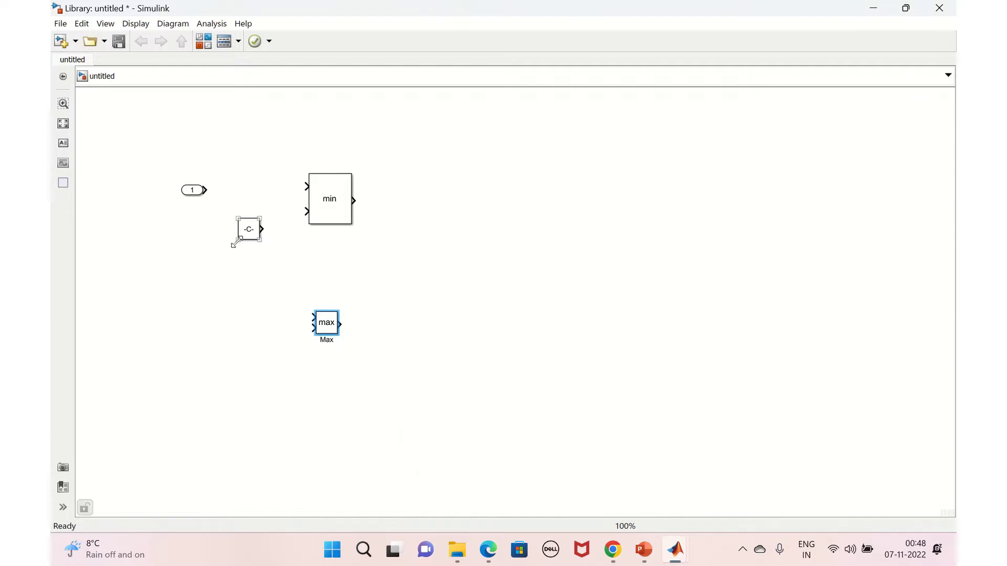
Step: Enlarge the U_Limit constant, paste a copy set to L_Limit, and align both constants
{"action": "left_click_drag", "start_coordinate": [237, 241], "coordinate": [216, 255]}
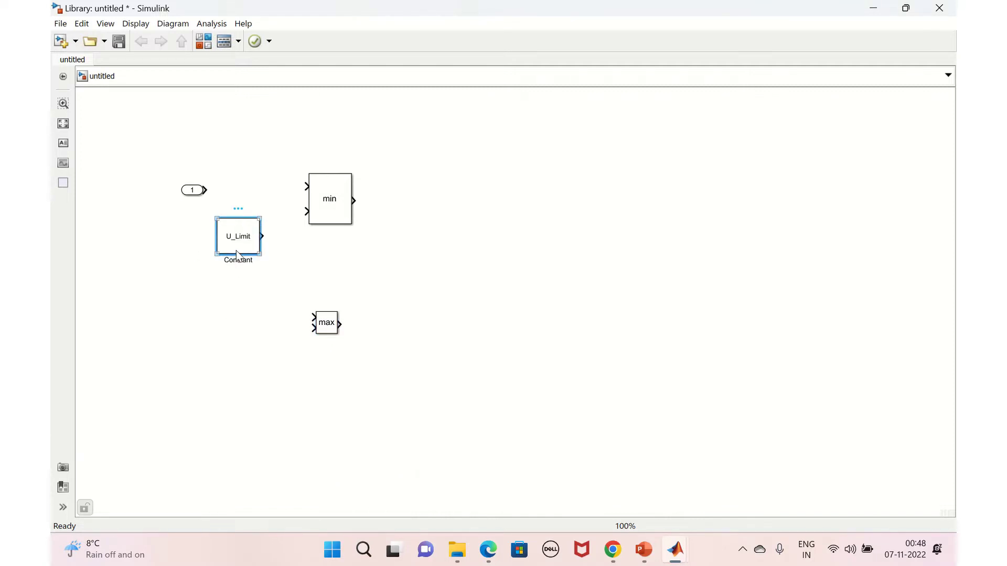
{"action": "key", "text": "ctrl+v"}
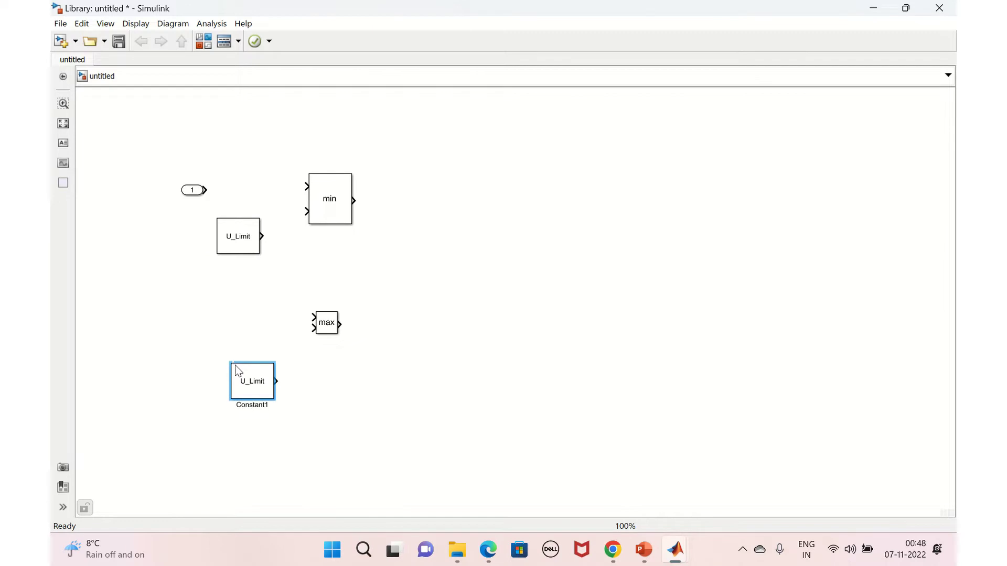
{"action": "double_click", "coordinate": [235, 367]}
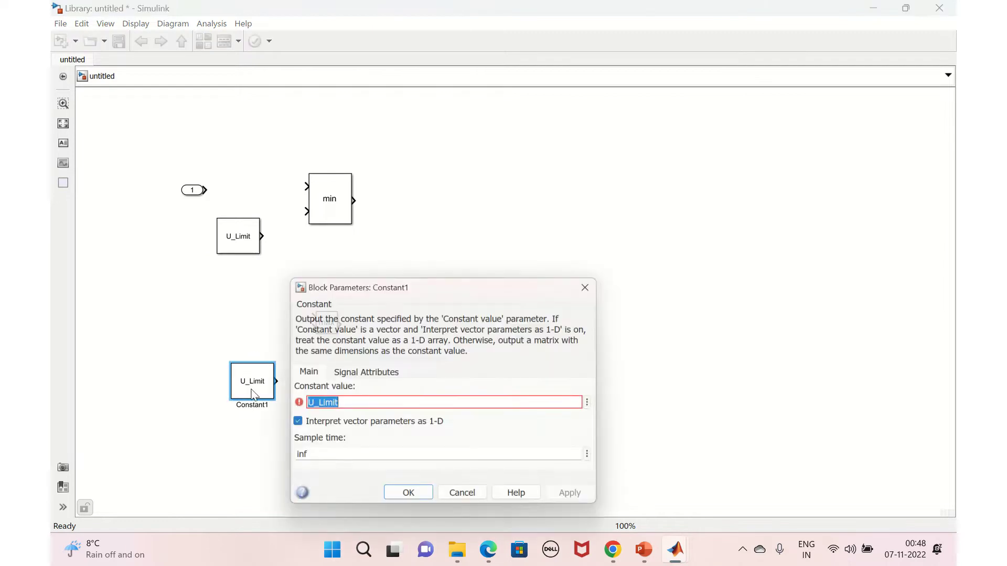
{"action": "left_click", "coordinate": [311, 405]}
{"action": "key", "text": "BackSpace"}
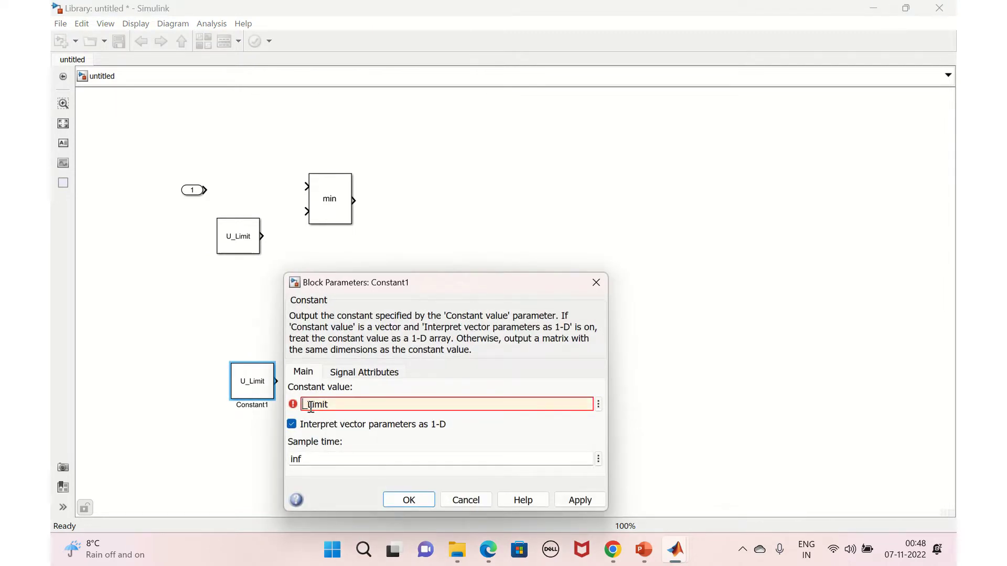
{"action": "type", "text": "L"}
{"action": "left_click", "coordinate": [581, 500]}
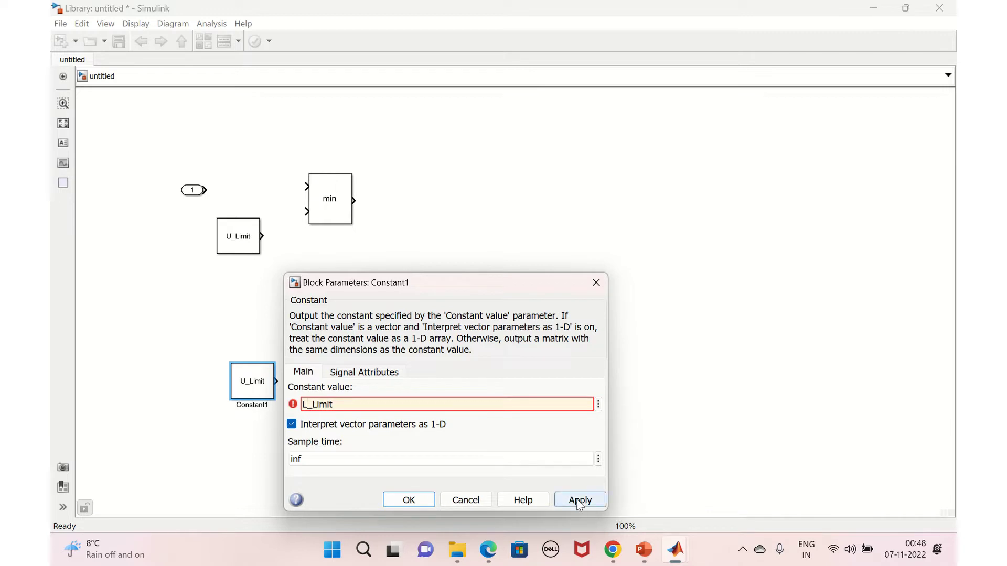
{"action": "left_click", "coordinate": [409, 501]}
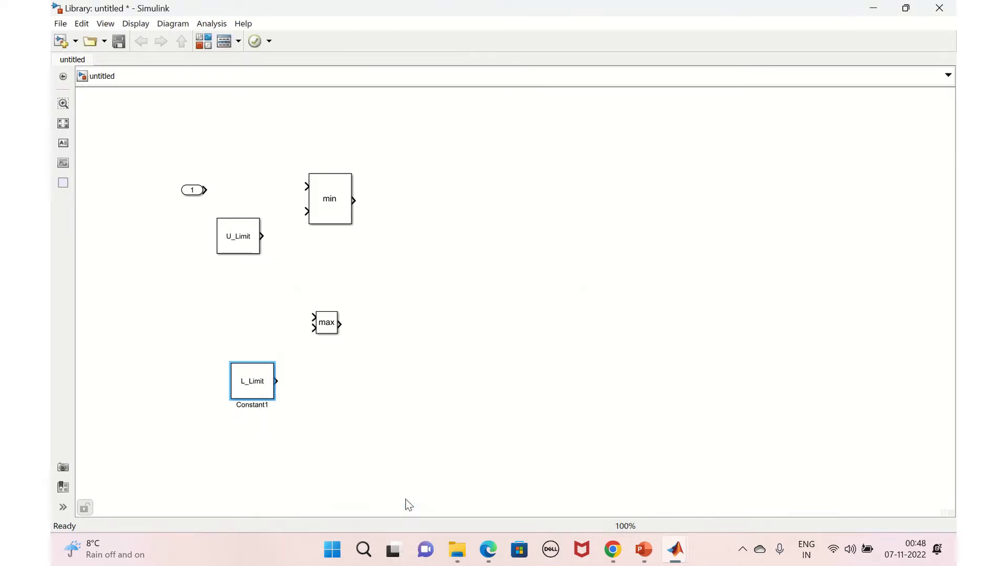
{"action": "mouse_move", "coordinate": [239, 242]}
{"action": "left_mouse_down"}
{"action": "mouse_move", "coordinate": [274, 246]}
{"action": "mouse_move", "coordinate": [253, 245]}
{"action": "left_mouse_up"}
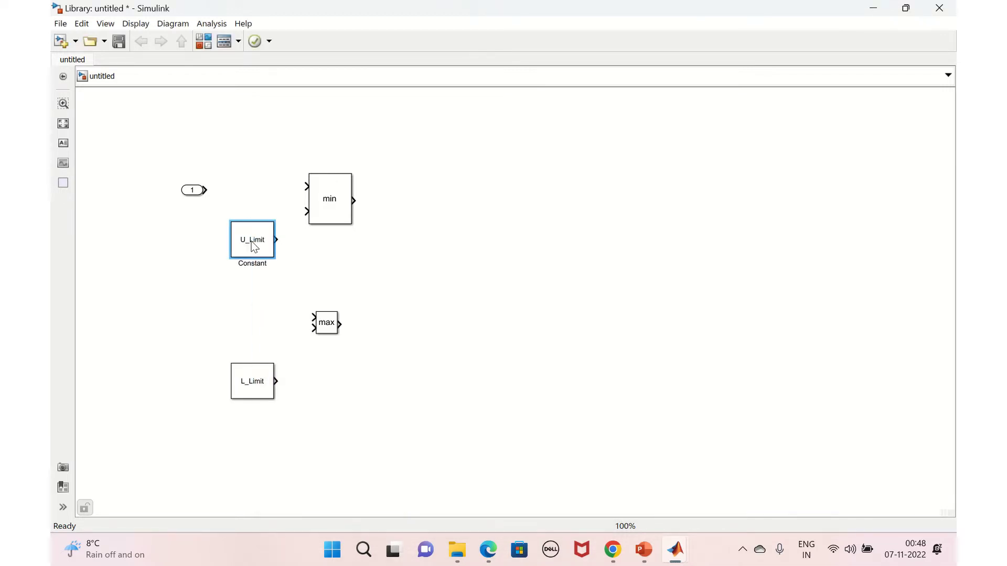
{"action": "left_click_drag", "start_coordinate": [243, 395], "coordinate": [245, 390]}
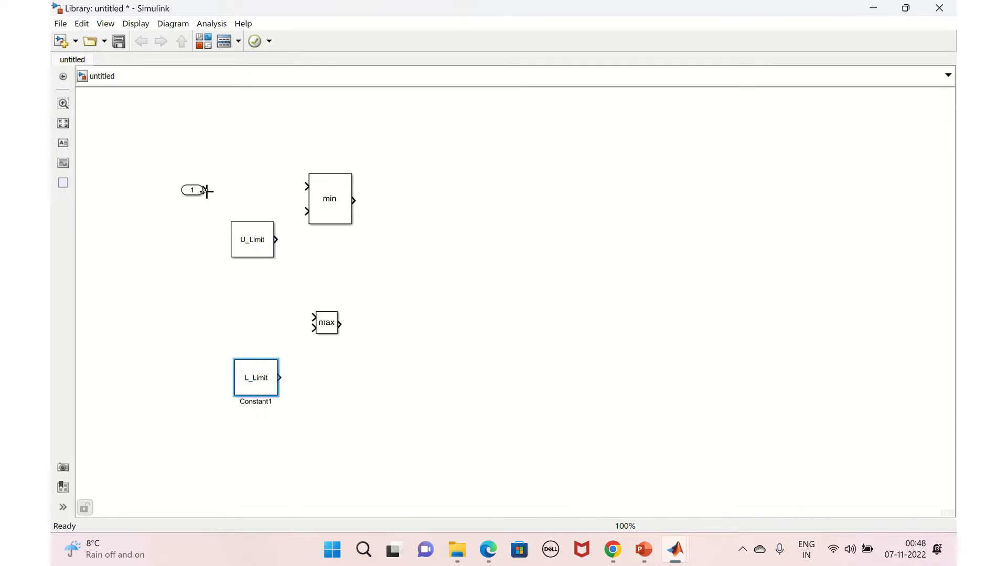
Step: Wire the input and U_Limit into min, and the input and L_Limit into max, then search 'swit'
{"action": "left_click_drag", "start_coordinate": [205, 190], "coordinate": [307, 186]}
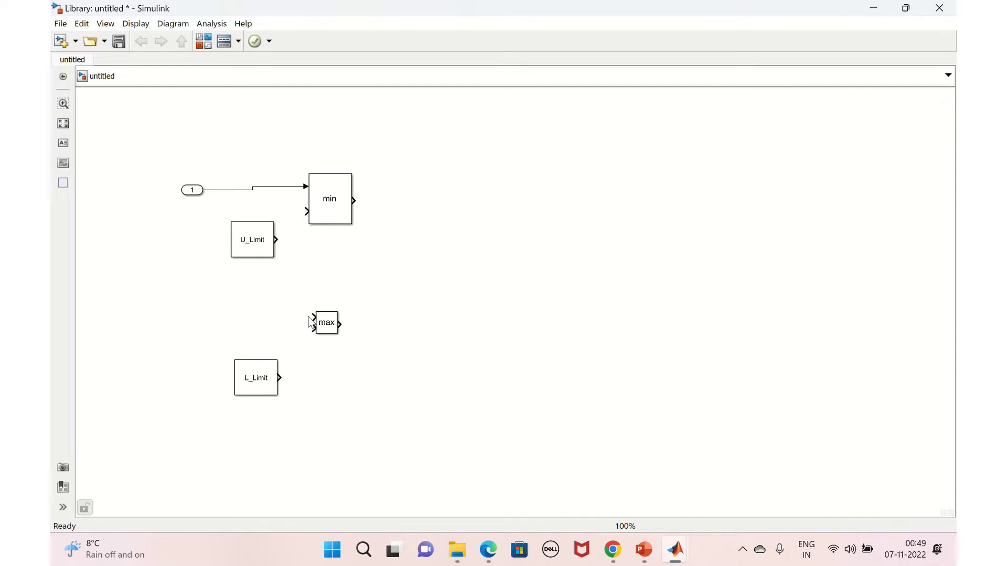
{"action": "left_click_drag", "start_coordinate": [313, 318], "coordinate": [218, 190]}
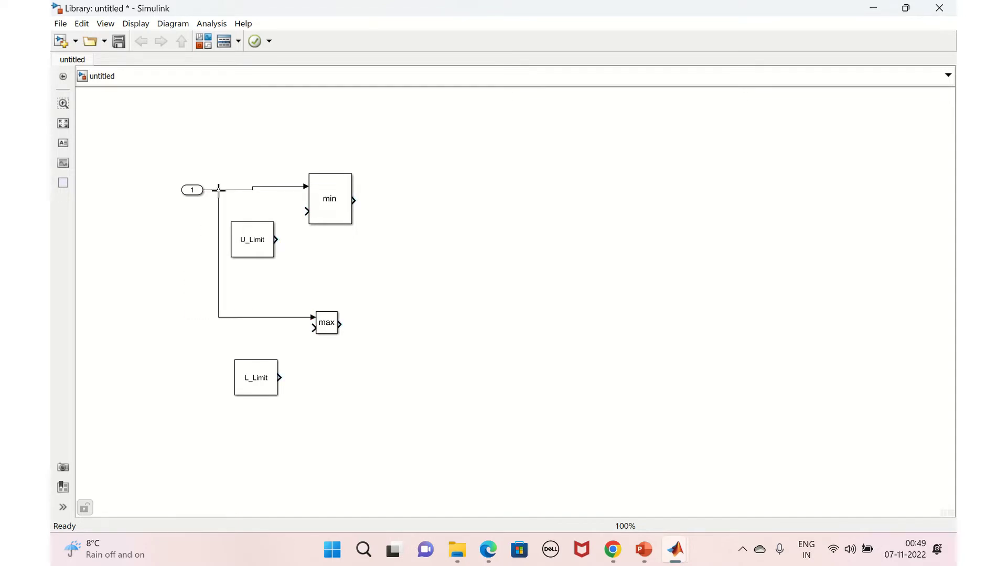
{"action": "left_click_drag", "start_coordinate": [276, 239], "coordinate": [305, 211]}
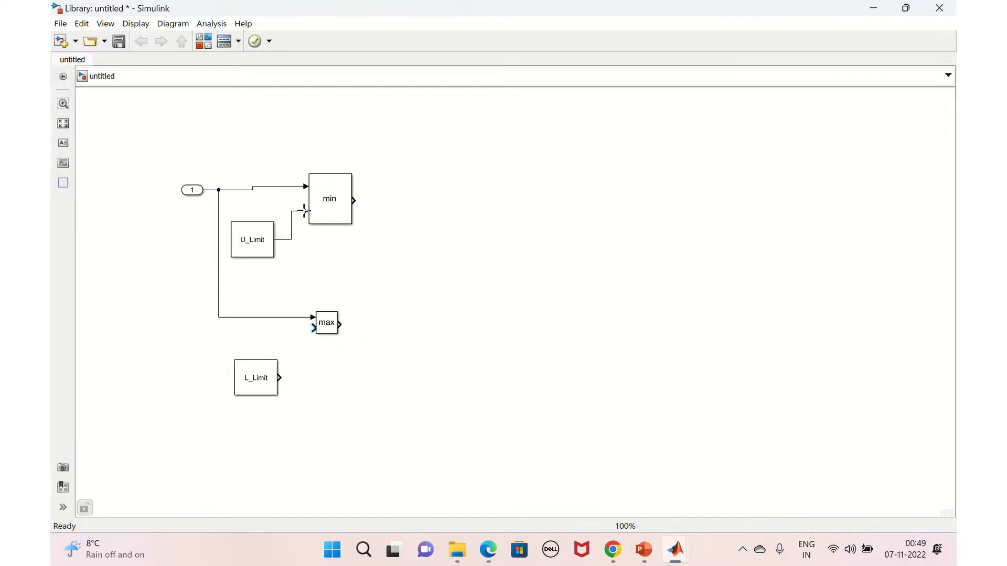
{"action": "left_click", "coordinate": [281, 378]}
{"action": "mouse_move", "coordinate": [281, 379]}
{"action": "left_mouse_down"}
{"action": "mouse_move", "coordinate": [313, 327]}
{"action": "mouse_move", "coordinate": [373, 370]}
{"action": "left_mouse_up"}
{"action": "left_click", "coordinate": [335, 331]}
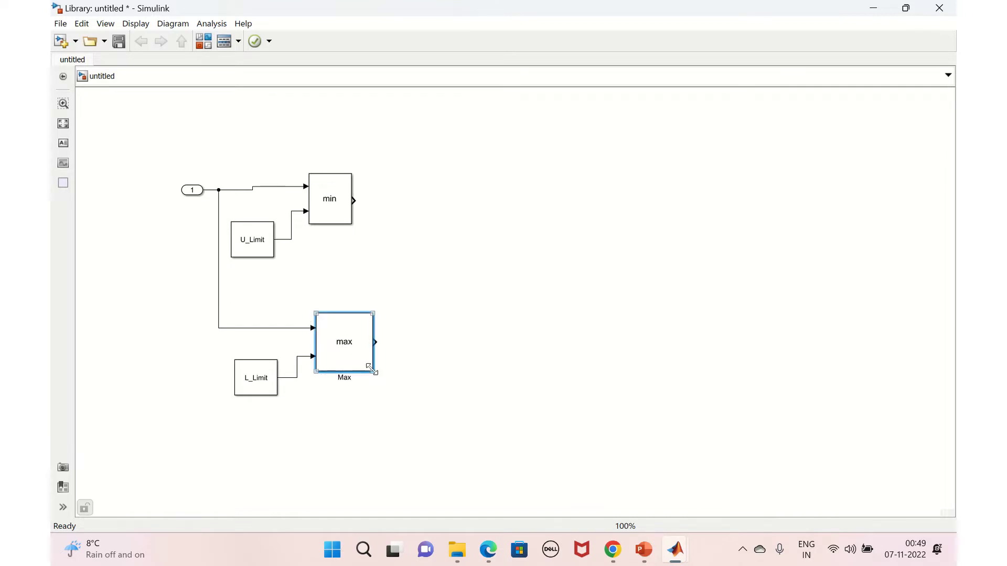
{"action": "double_click", "coordinate": [445, 203]}
{"action": "type", "text": "swit"}
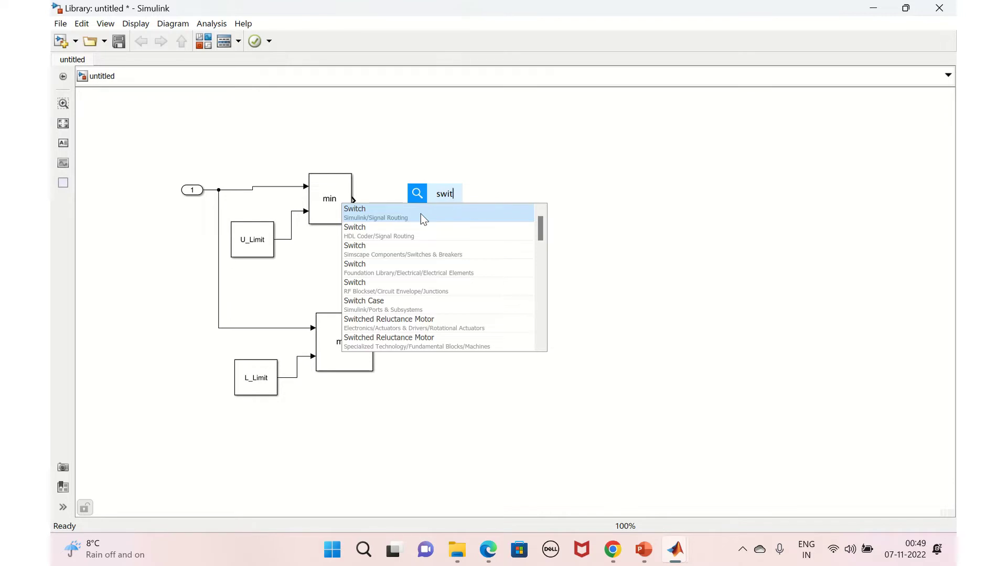
Step: Insert a Switch block and duplicate it into a second Switch below
{"action": "left_click", "coordinate": [404, 213]}
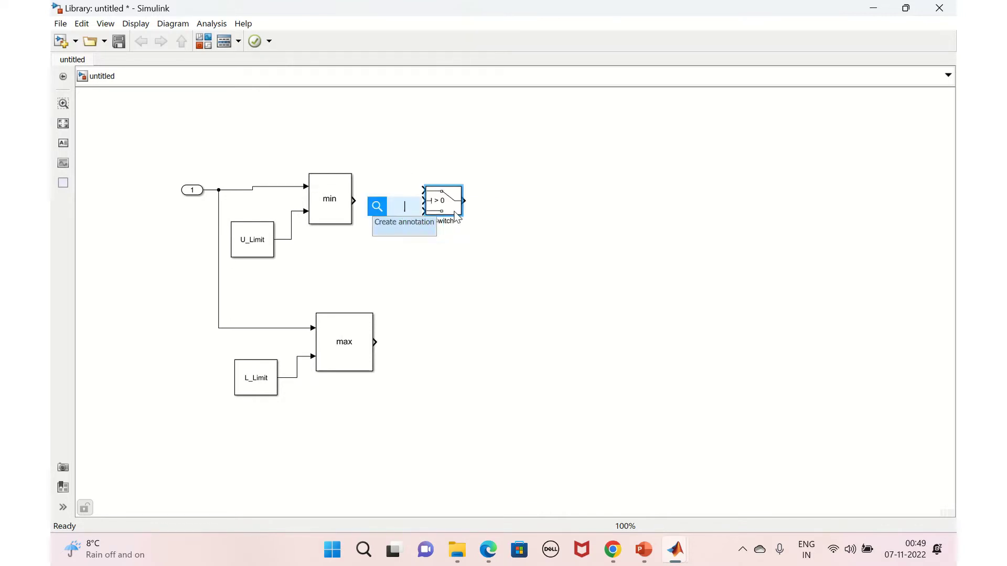
{"action": "key", "text": "Escape"}
{"action": "key", "text": "ctrl+v"}
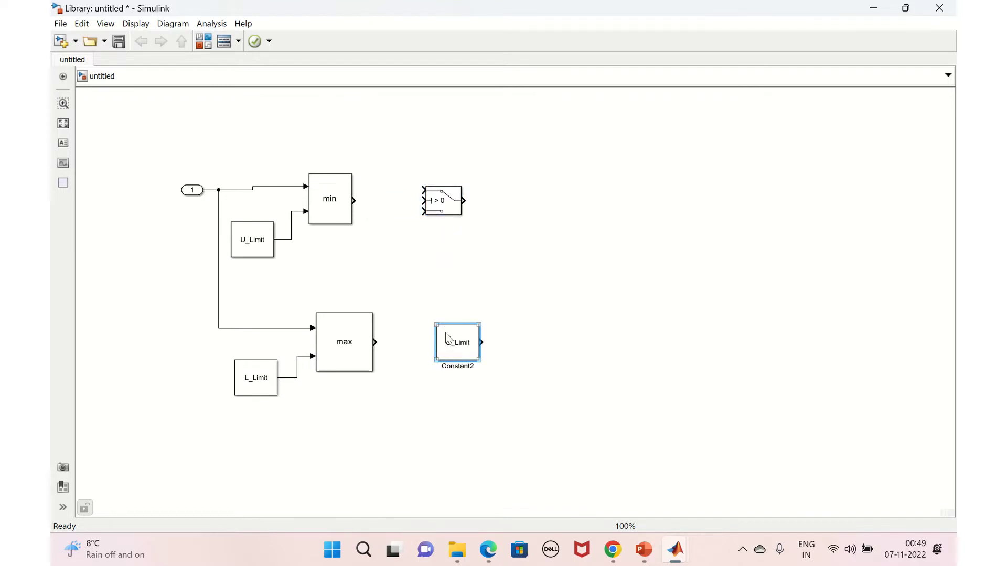
{"action": "key", "text": "Delete"}
{"action": "left_click", "coordinate": [449, 206]}
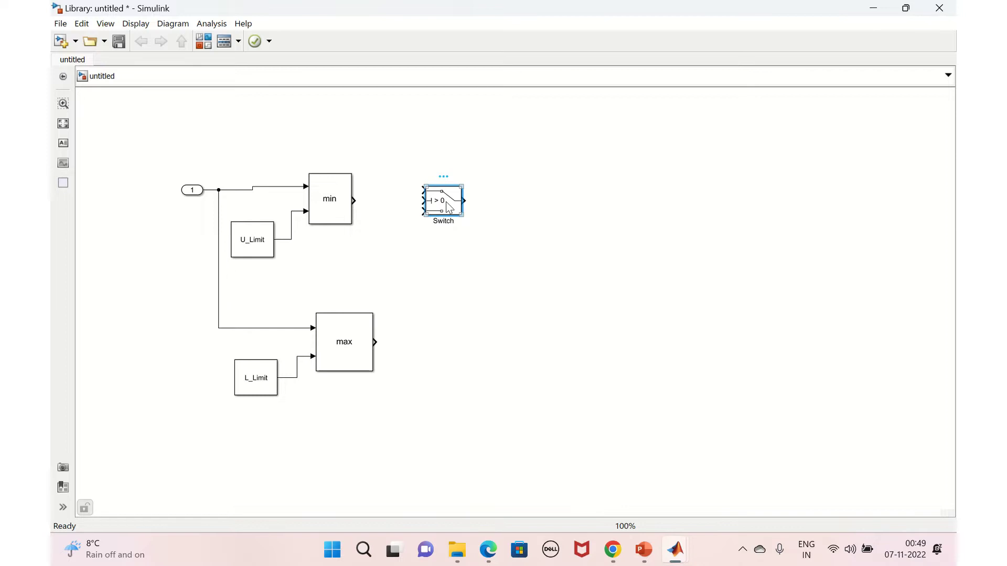
{"action": "key", "text": "ctrl+c"}
{"action": "key", "text": "ctrl+v"}
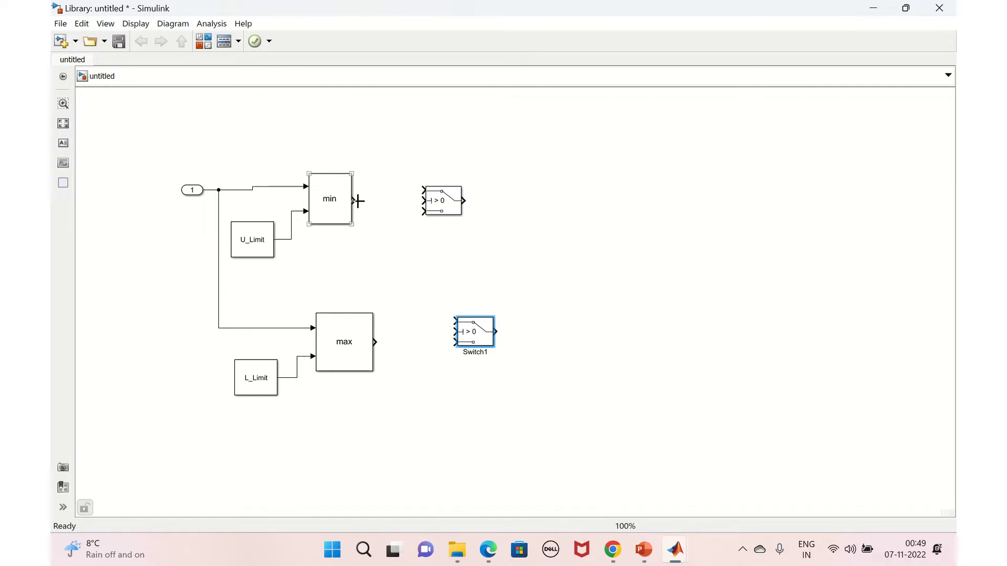
Step: Wire min's output into the upper Switch's top and middle inputs
{"action": "left_click_drag", "start_coordinate": [354, 201], "coordinate": [420, 203]}
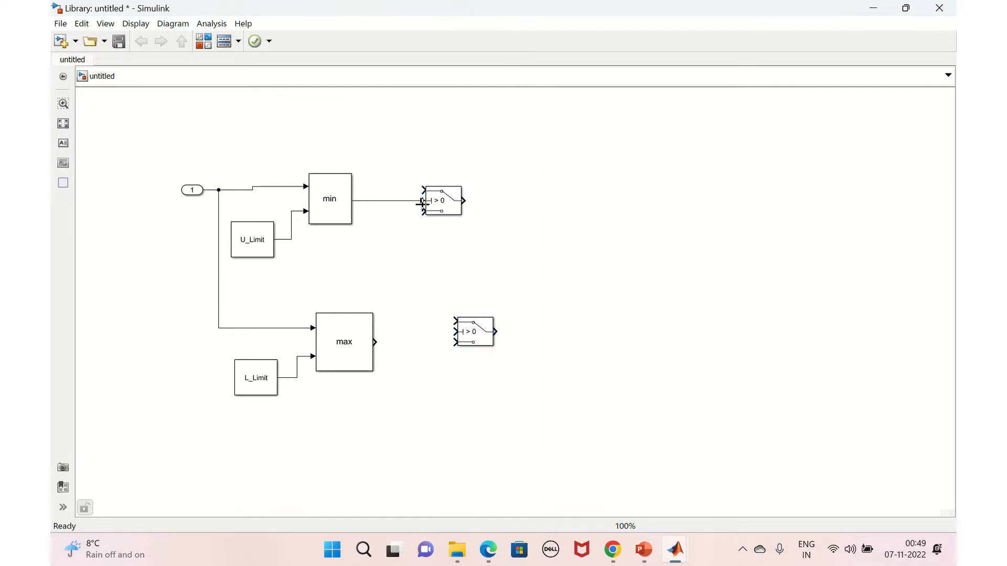
{"action": "left_click", "coordinate": [433, 208]}
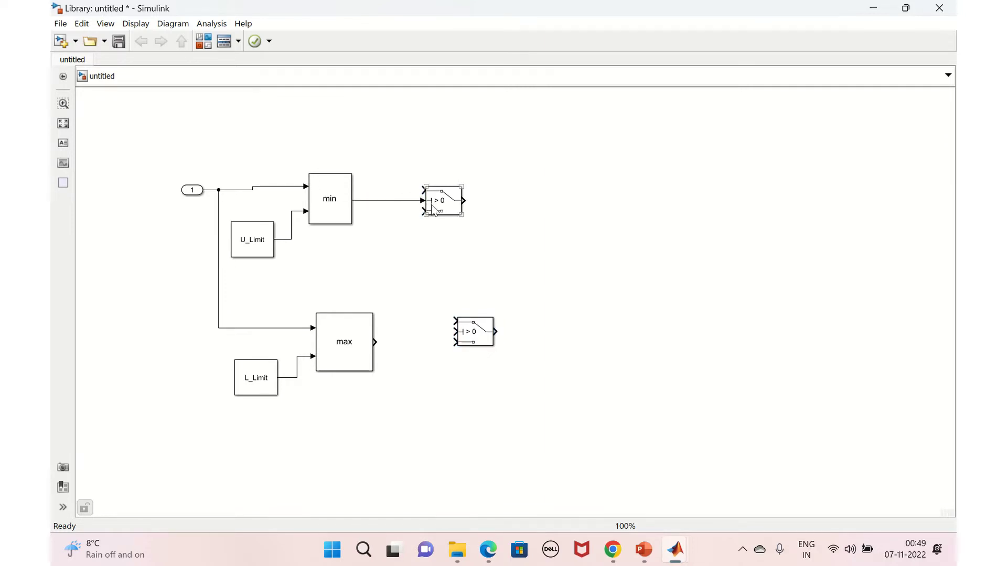
{"action": "left_click", "coordinate": [405, 199]}
{"action": "left_click_drag", "start_coordinate": [422, 190], "coordinate": [404, 201]}
{"action": "double_click", "coordinate": [375, 221]}
Step: Insert a Constant block beside min and set its value to 0
{"action": "type", "text": "con"}
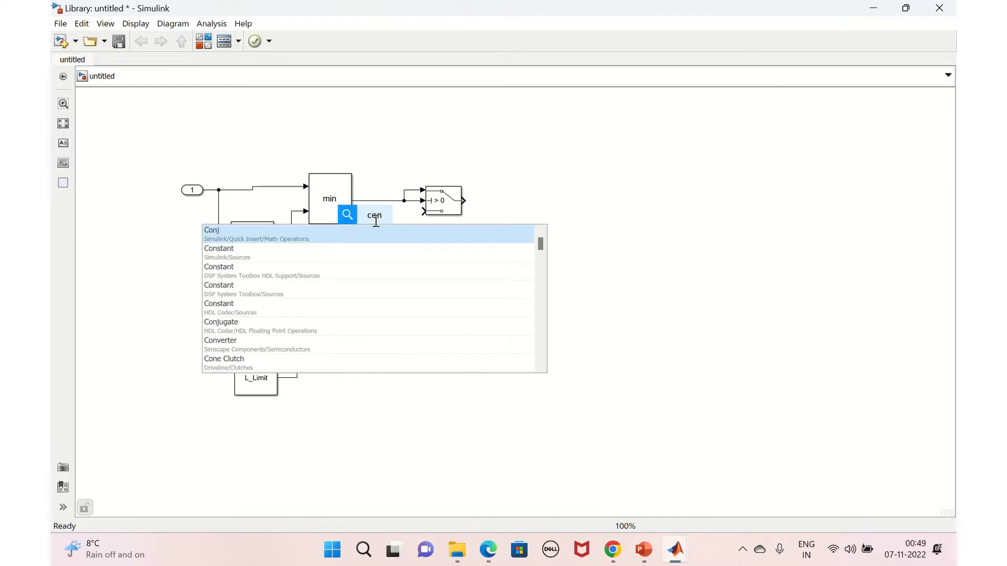
{"action": "double_click", "coordinate": [285, 255]}
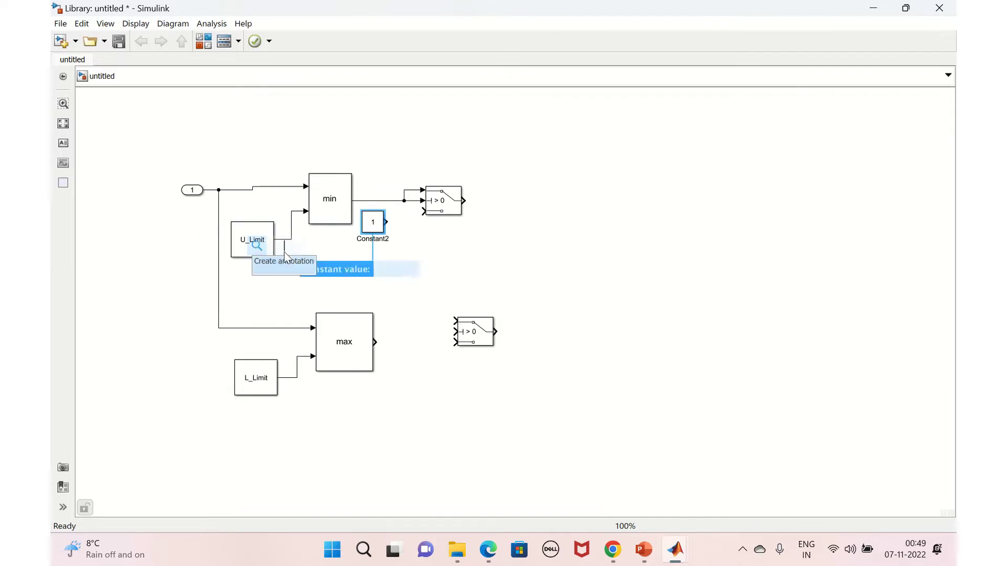
{"action": "double_click", "coordinate": [374, 223]}
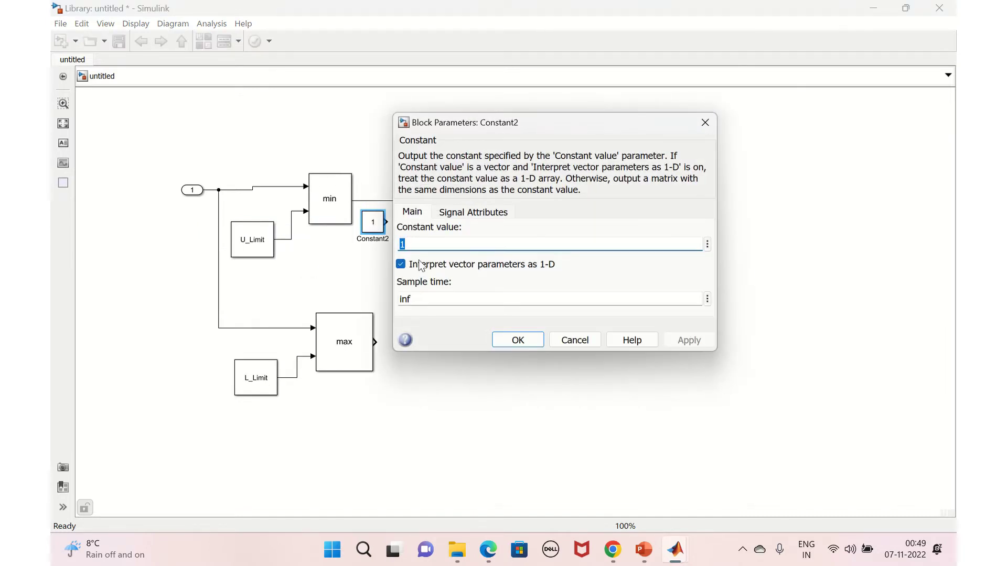
{"action": "type", "text": "0"}
{"action": "left_click", "coordinate": [689, 340]}
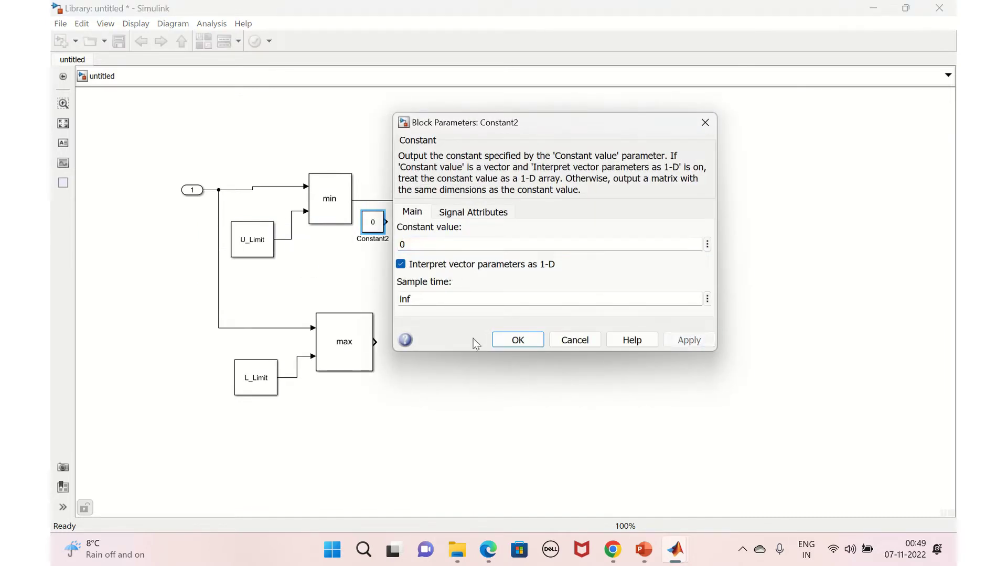
{"action": "left_click", "coordinate": [518, 340]}
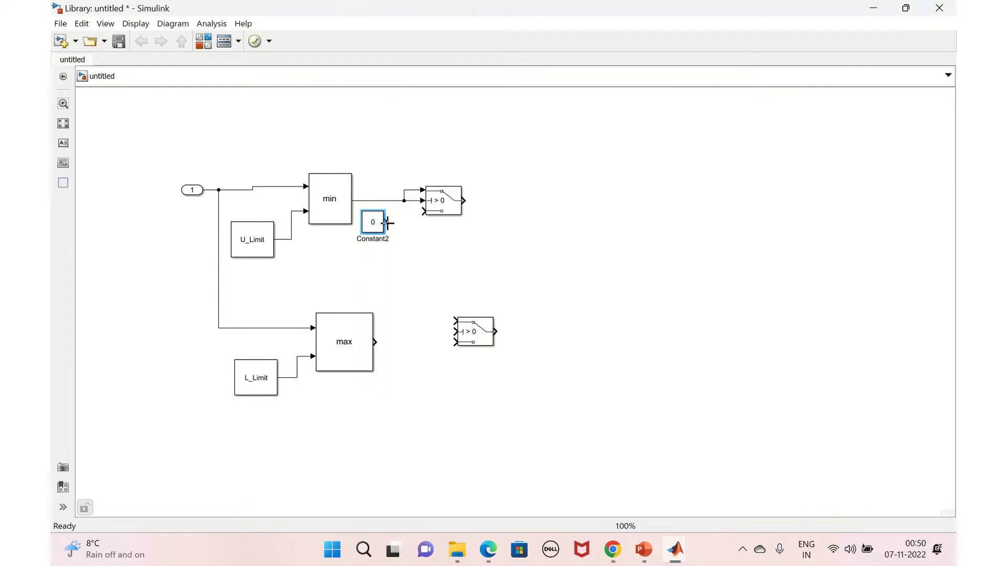
Step: Connect the constant 0 to both Switches and wire max's output into the lower Switch
{"action": "left_click_drag", "start_coordinate": [387, 222], "coordinate": [425, 212]}
{"action": "left_click", "coordinate": [370, 361]}
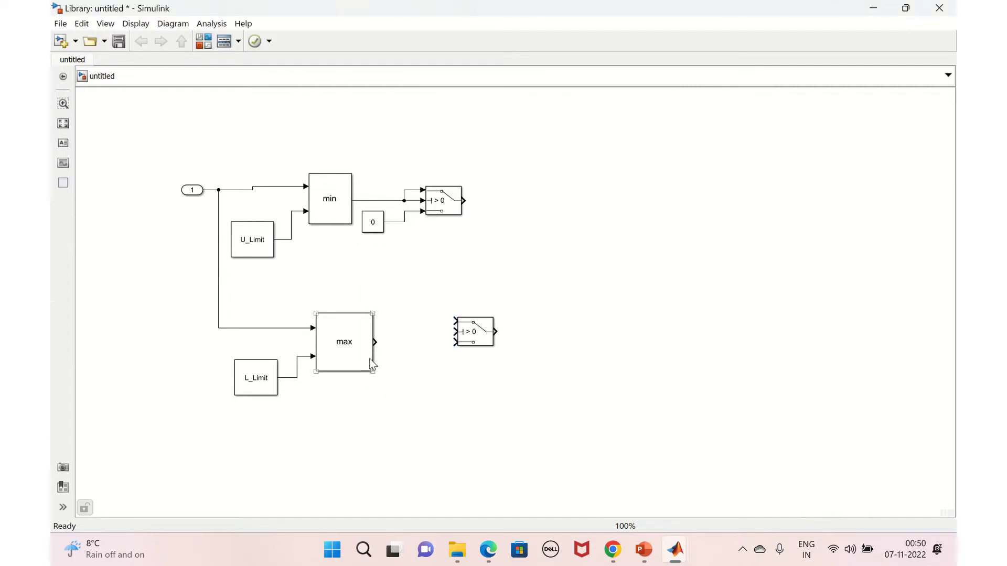
{"action": "left_click_drag", "start_coordinate": [376, 344], "coordinate": [451, 333]}
{"action": "left_click_drag", "start_coordinate": [454, 320], "coordinate": [400, 225]}
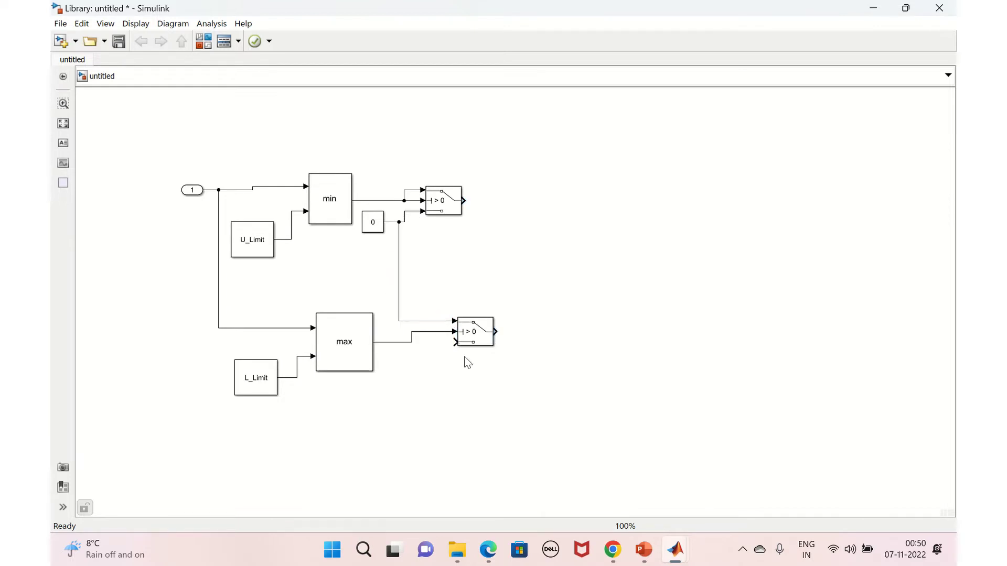
{"action": "left_click_drag", "start_coordinate": [454, 341], "coordinate": [437, 332]}
Step: Add an Add block fed by the outputs of both Switch blocks
{"action": "double_click", "coordinate": [559, 265]}
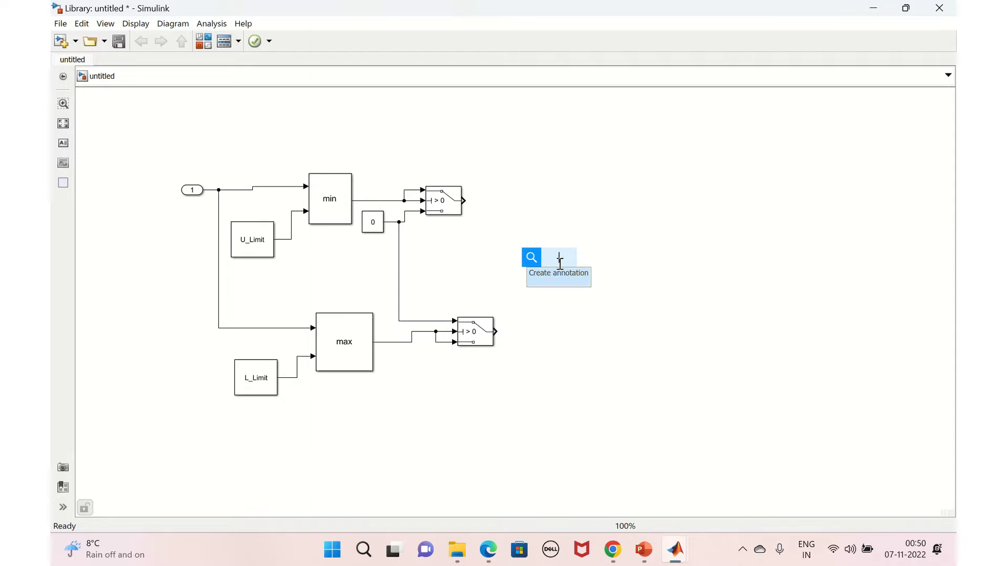
{"action": "type", "text": "add"}
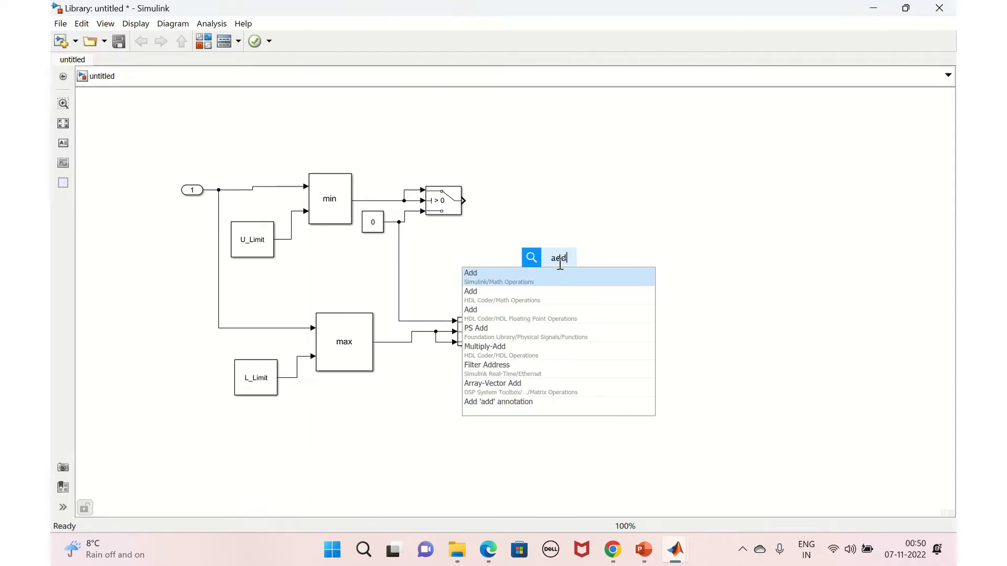
{"action": "left_click", "coordinate": [560, 278]}
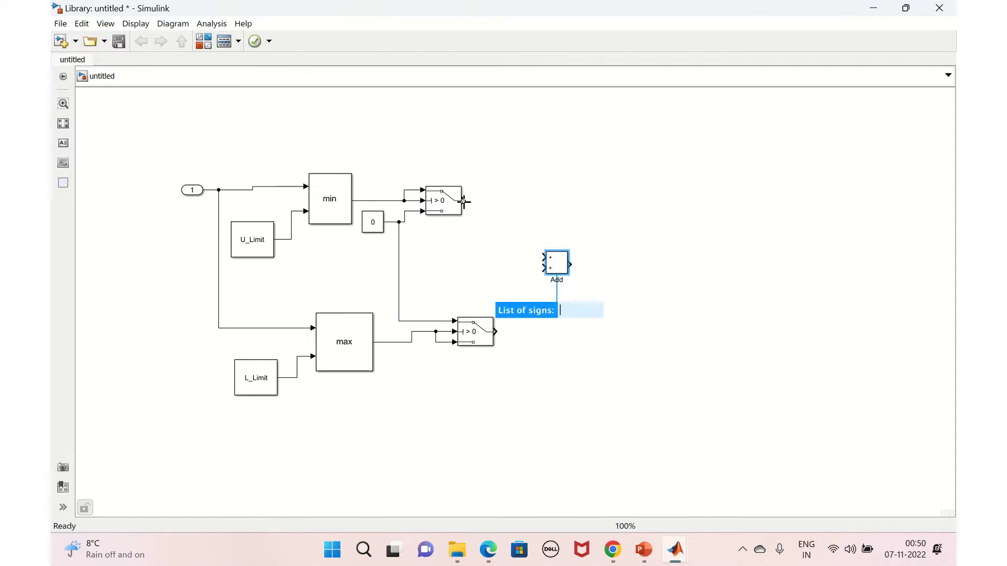
{"action": "left_click_drag", "start_coordinate": [464, 201], "coordinate": [542, 256]}
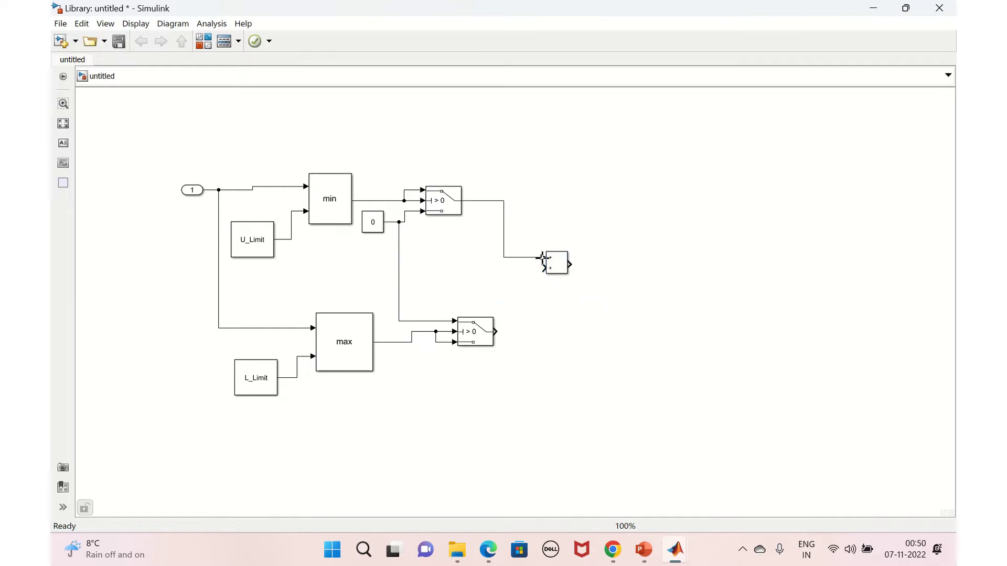
{"action": "left_click_drag", "start_coordinate": [495, 331], "coordinate": [538, 268]}
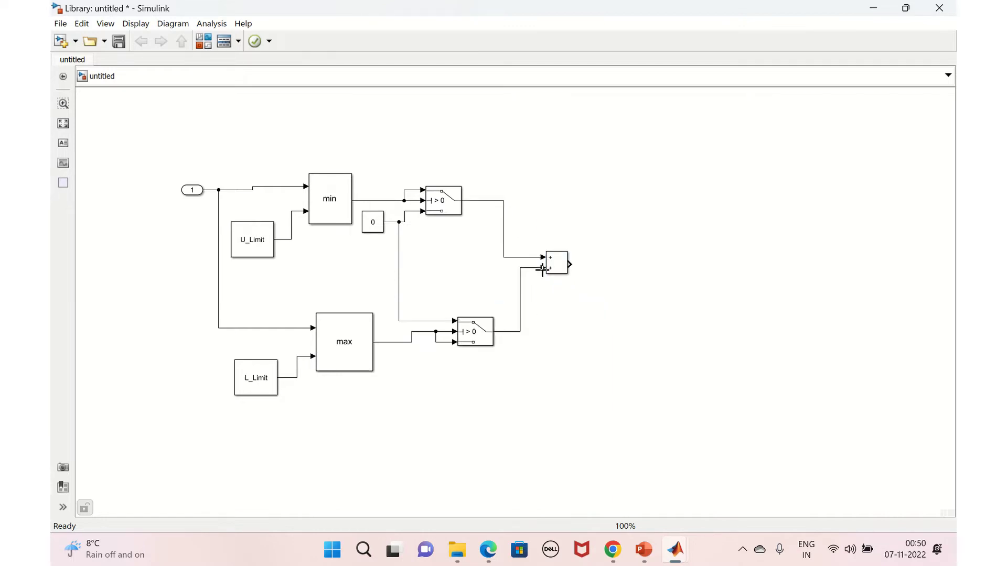
Step: Connect Add to a new Out1 port and select the whole limiter diagram
{"action": "double_click", "coordinate": [622, 265]}
{"action": "type", "text": "out"}
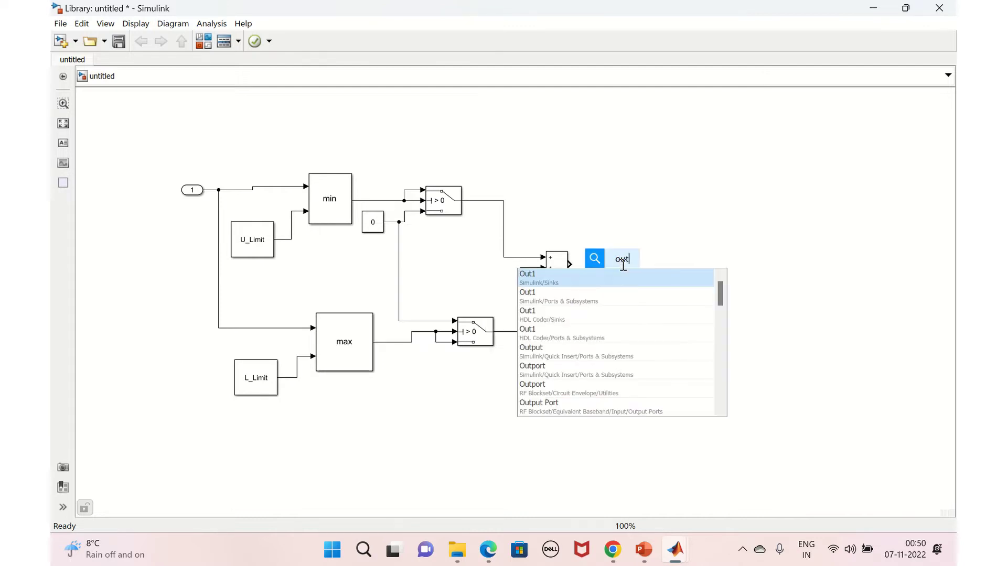
{"action": "key", "text": "Return"}
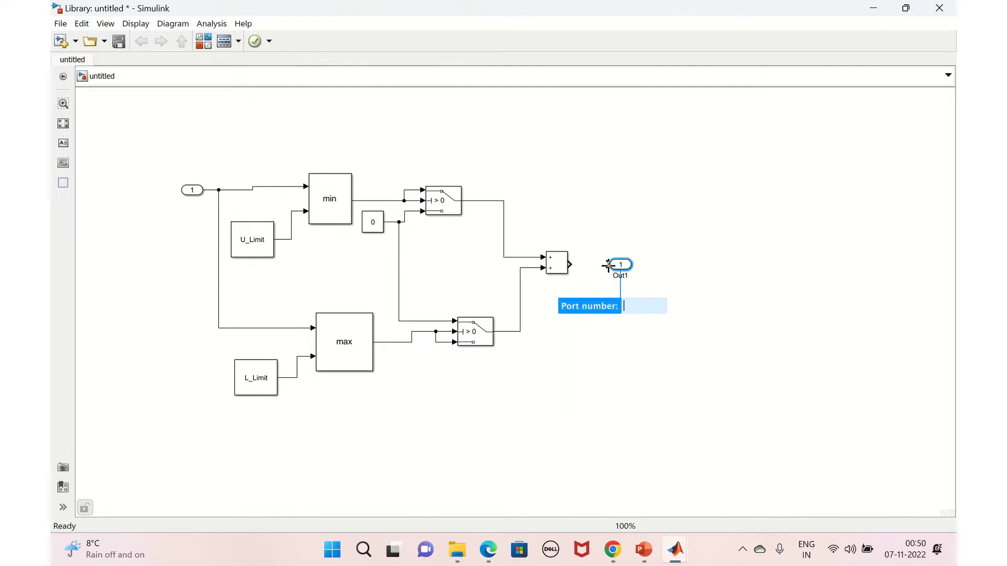
{"action": "left_click_drag", "start_coordinate": [607, 265], "coordinate": [574, 265]}
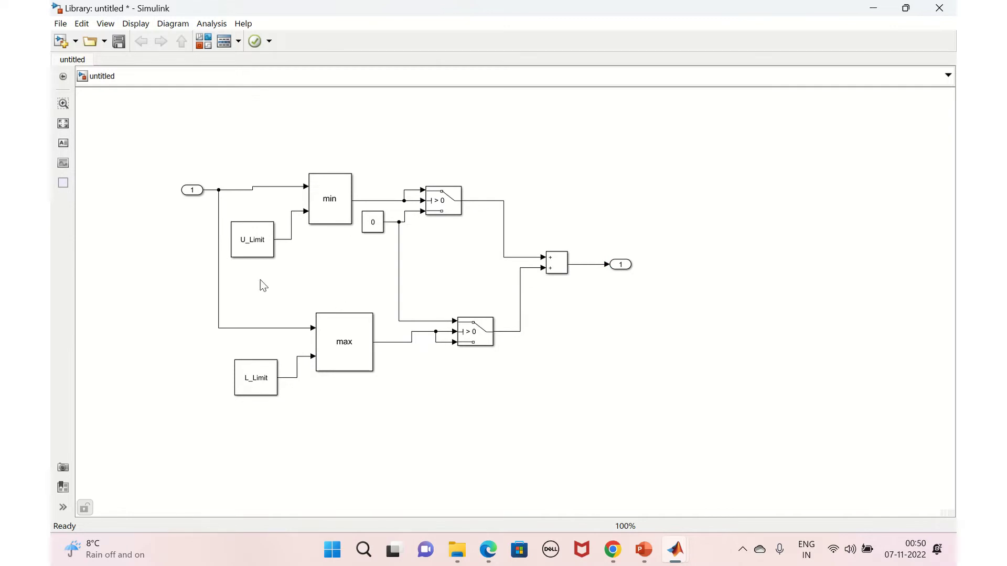
{"action": "left_click_drag", "start_coordinate": [114, 133], "coordinate": [673, 486]}
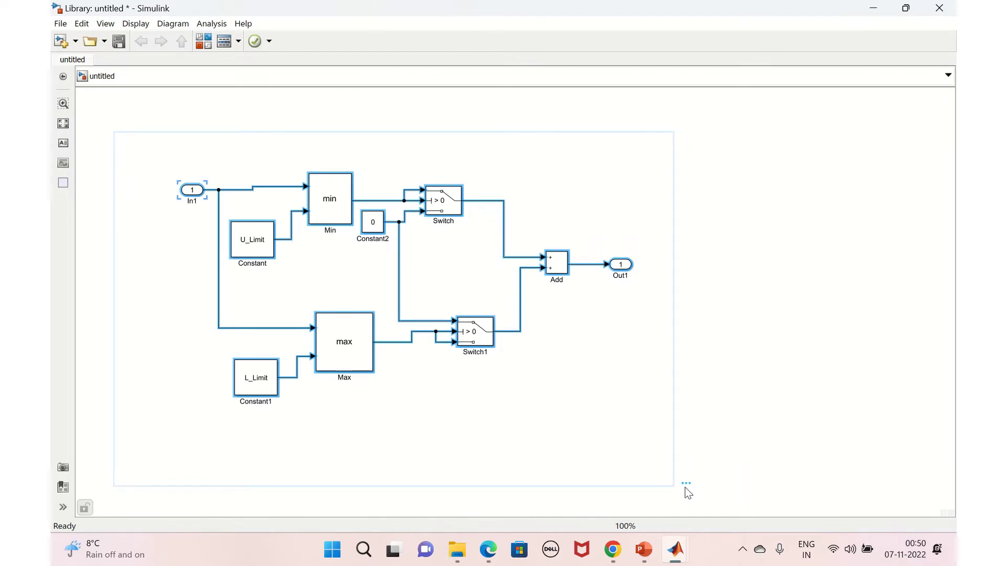
Step: Create a Subsystem from the selection and delete the outer input and output ports with their wires
{"action": "left_click", "coordinate": [689, 471]}
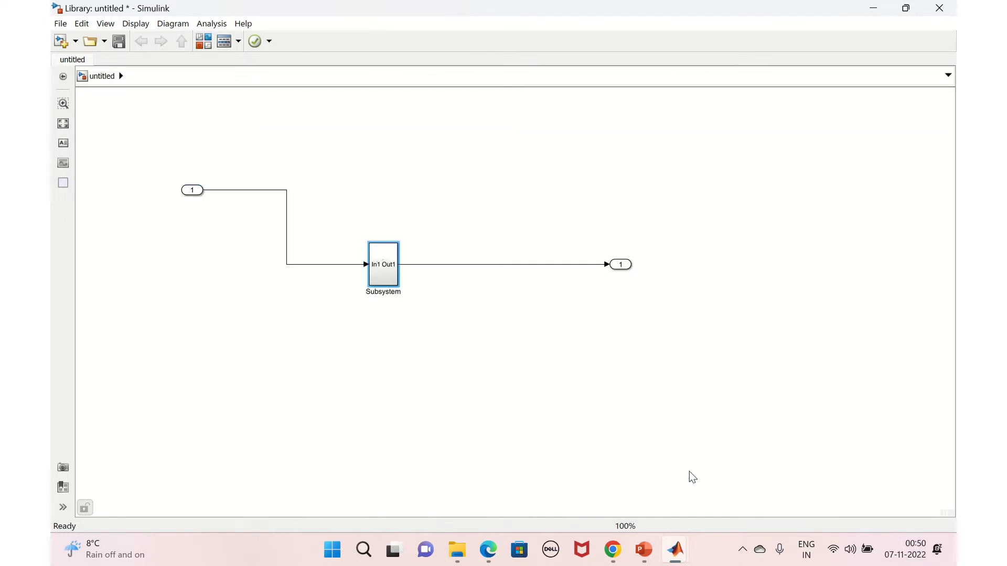
{"action": "left_click", "coordinate": [387, 284]}
{"action": "left_click_drag", "start_coordinate": [387, 284], "coordinate": [382, 234]}
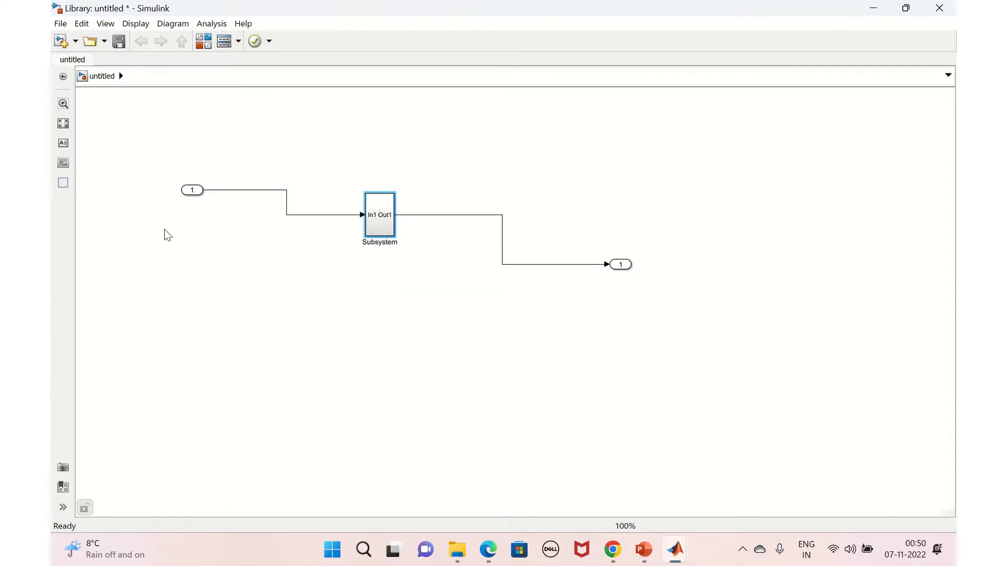
{"action": "left_click_drag", "start_coordinate": [172, 151], "coordinate": [331, 264]}
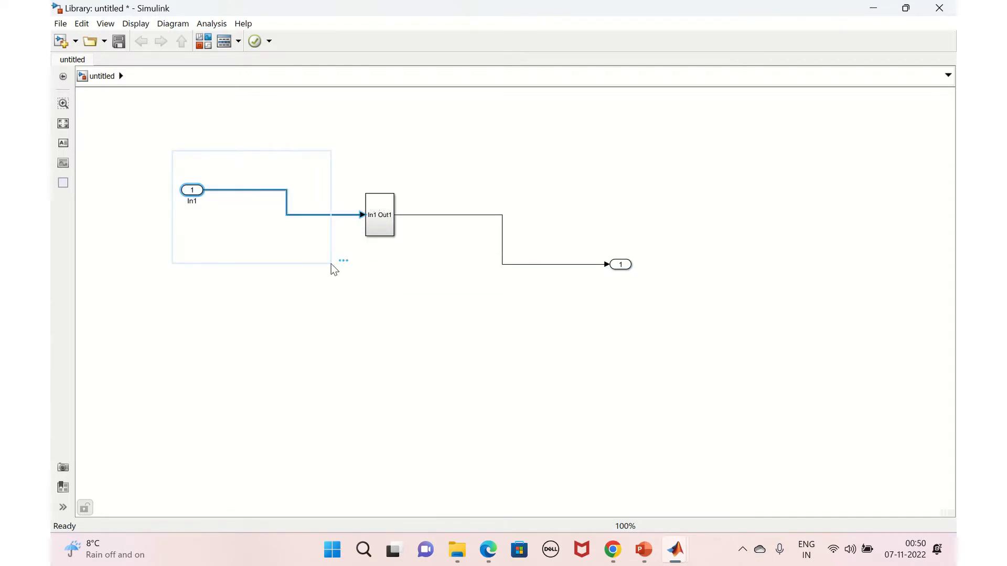
{"action": "key", "text": "Delete"}
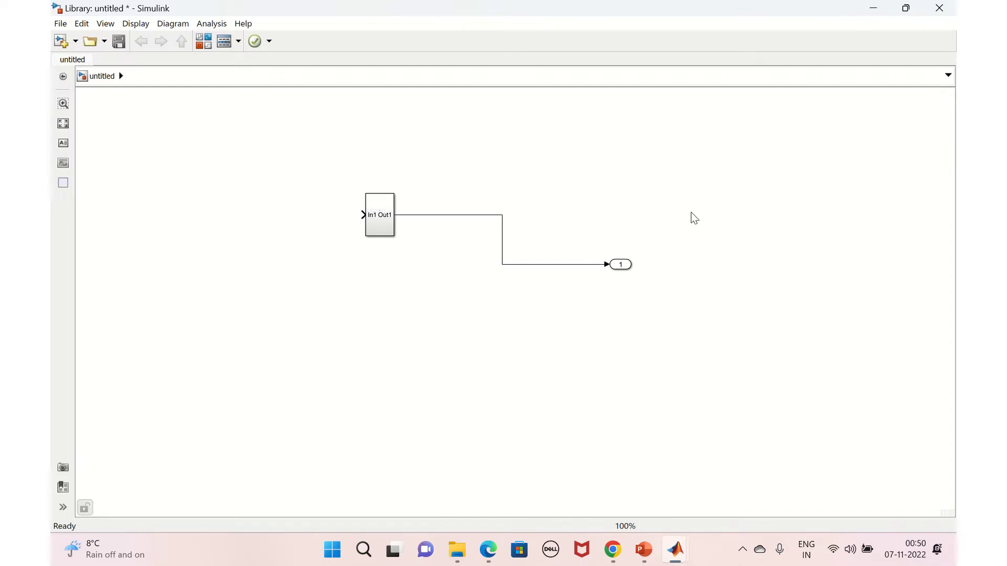
{"action": "left_click_drag", "start_coordinate": [691, 212], "coordinate": [455, 262]}
{"action": "key", "text": "Delete"}
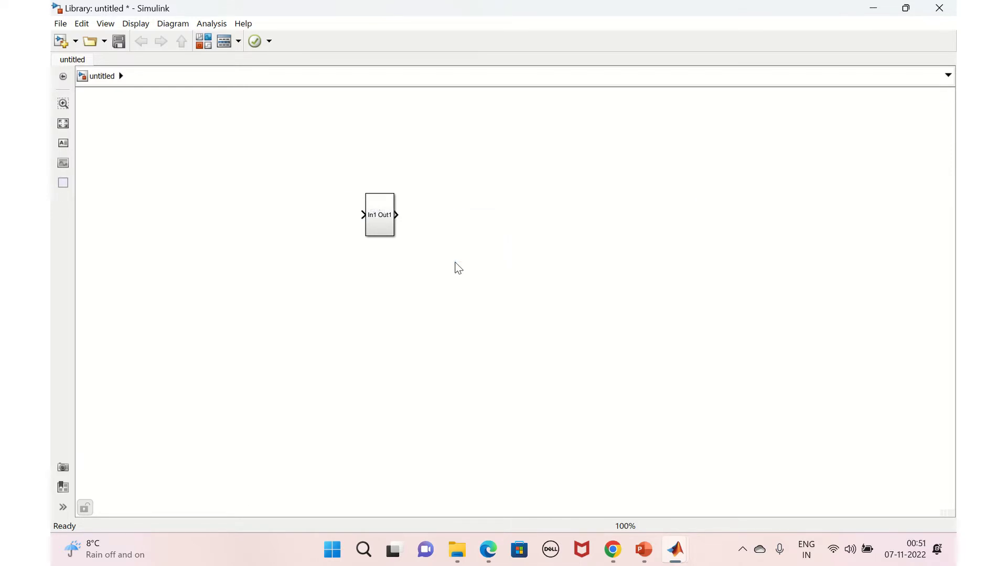
Step: Enlarge the Subsystem block and check its contents, returning to the library top level
{"action": "double_click", "coordinate": [367, 222]}
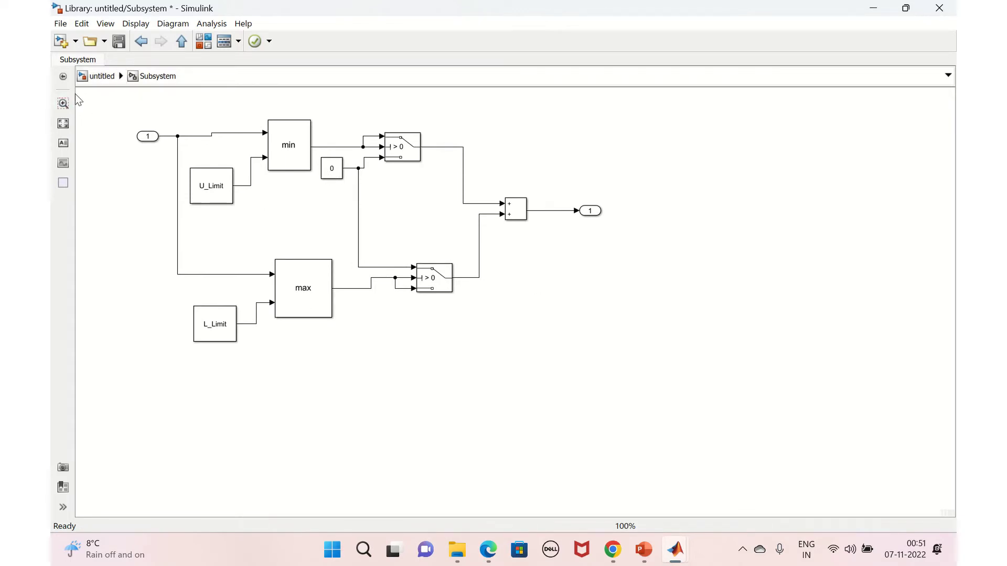
{"action": "left_click", "coordinate": [95, 77]}
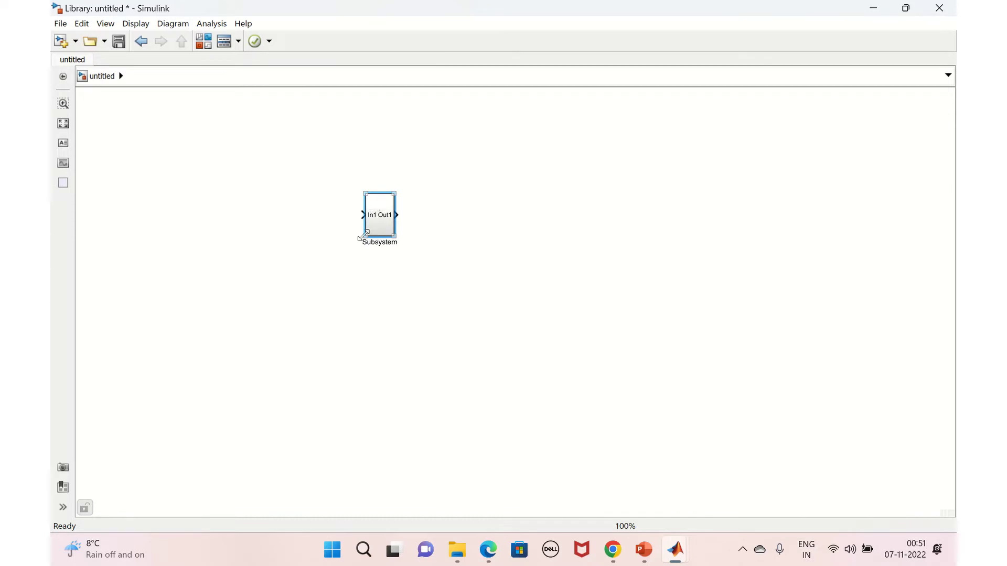
{"action": "left_click_drag", "start_coordinate": [364, 238], "coordinate": [271, 278]}
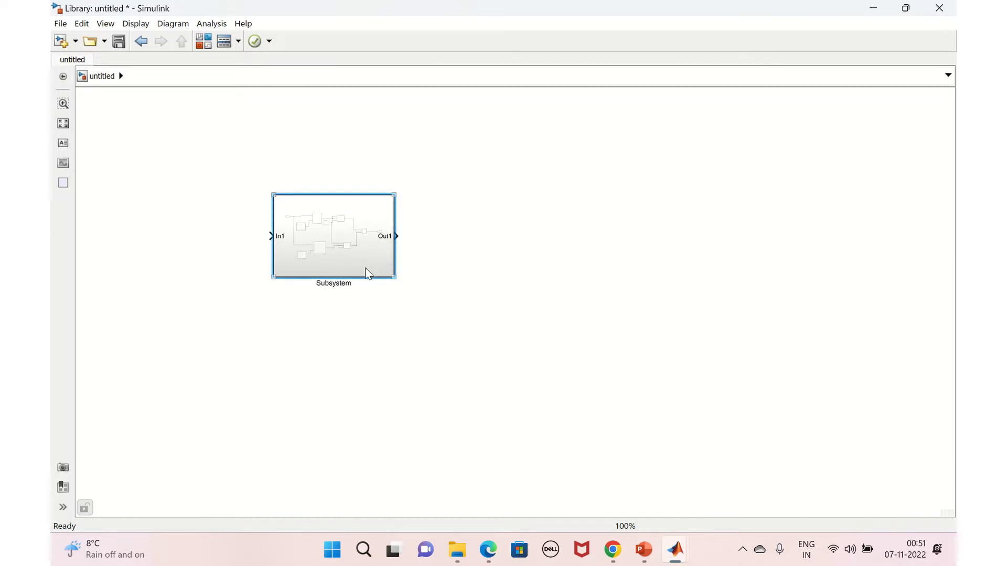
{"action": "double_click", "coordinate": [342, 260]}
{"action": "left_click", "coordinate": [213, 202]}
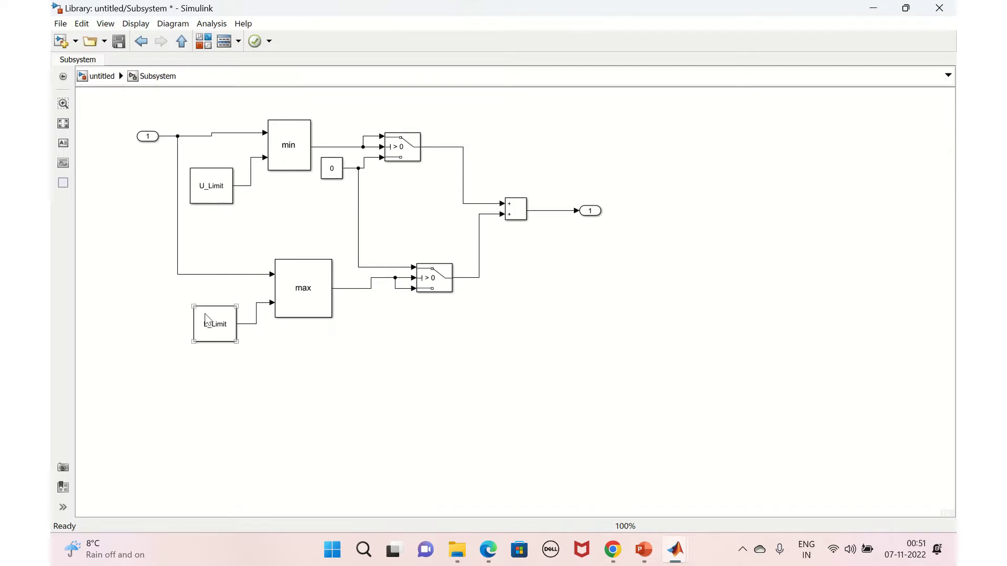
{"action": "left_click", "coordinate": [212, 239]}
{"action": "left_click", "coordinate": [100, 76]}
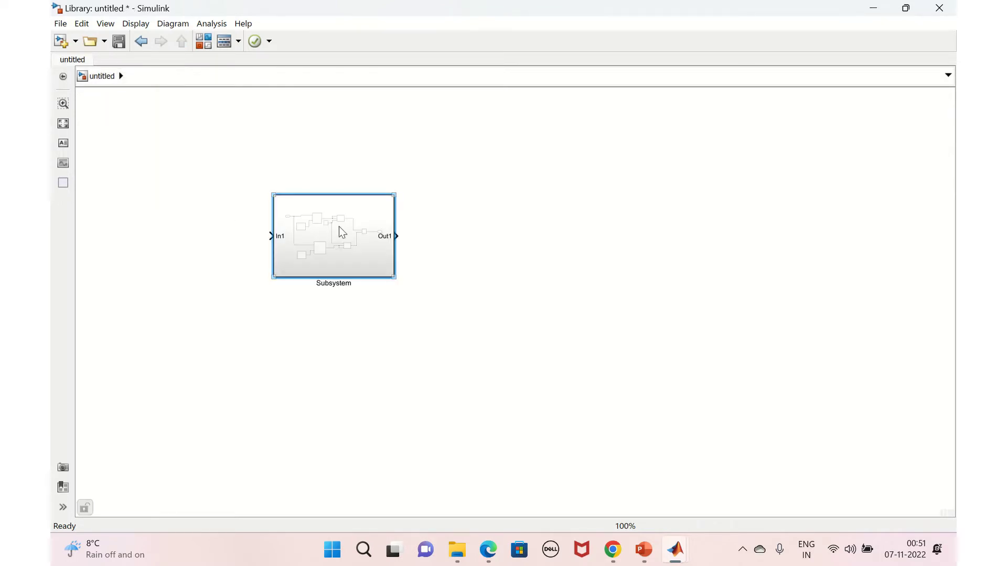
{"action": "right_click", "coordinate": [349, 271]}
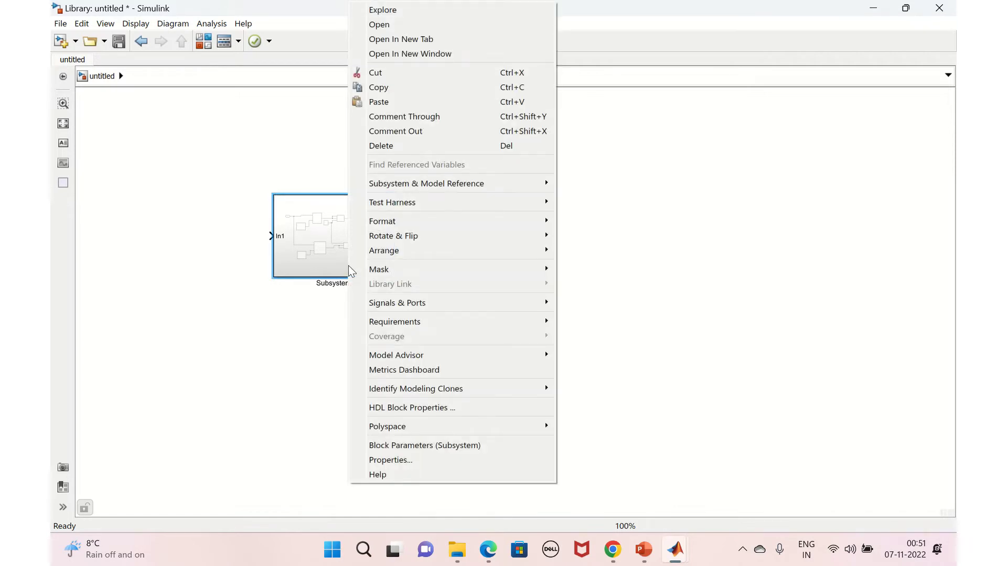
{"action": "mouse_move", "coordinate": [440, 277]}
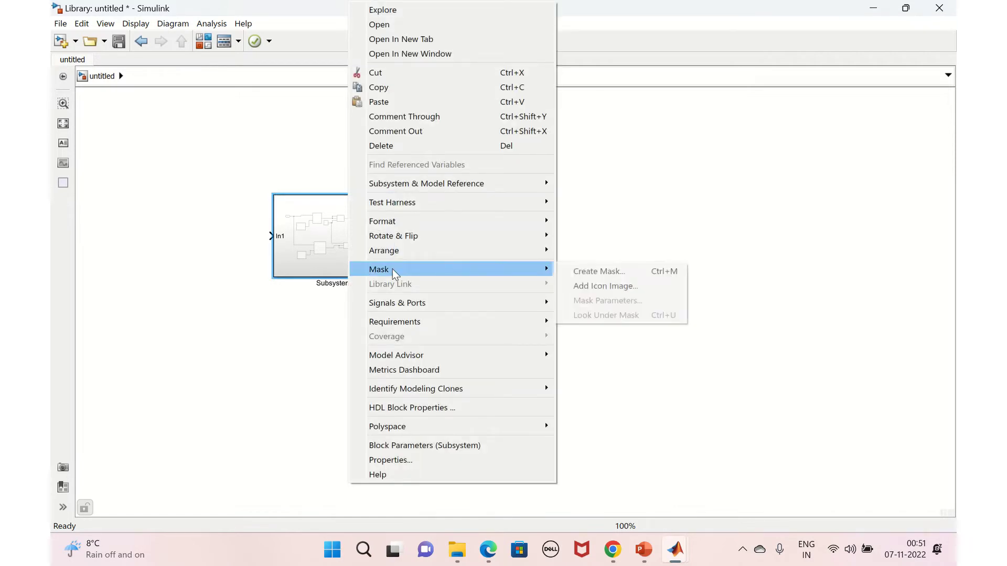
{"action": "left_click", "coordinate": [587, 275]}
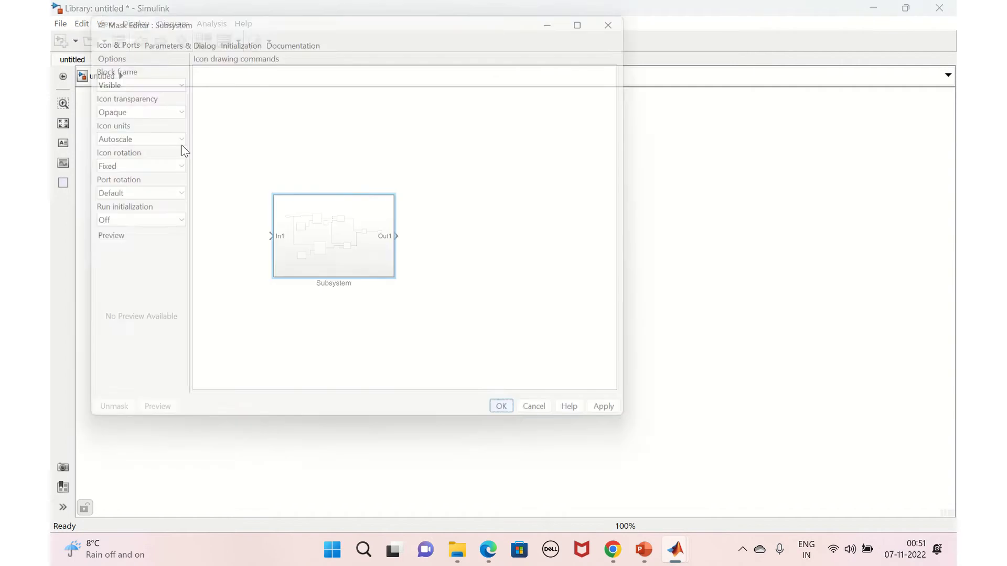
{"action": "left_click", "coordinate": [171, 35]}
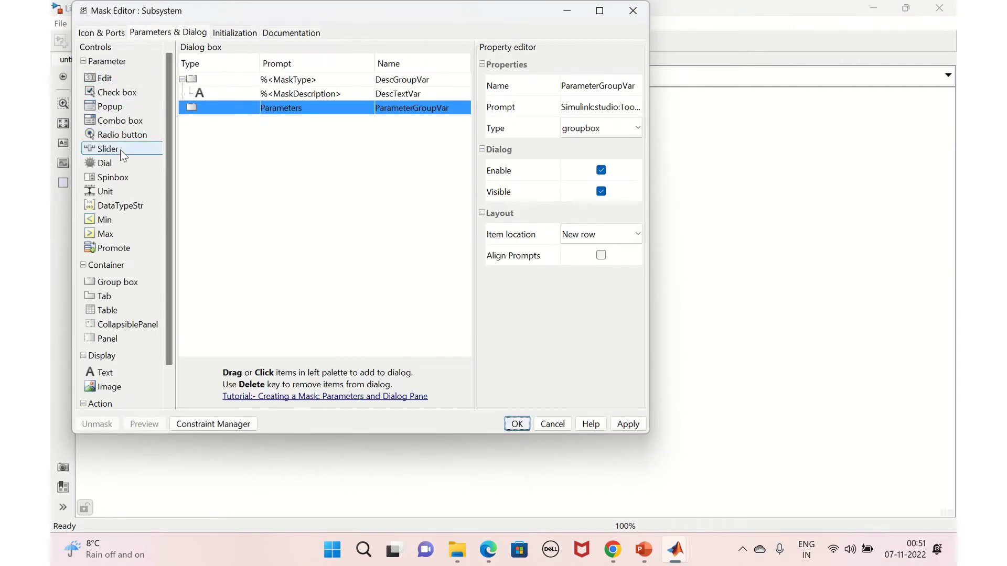
{"action": "left_click", "coordinate": [115, 249]}
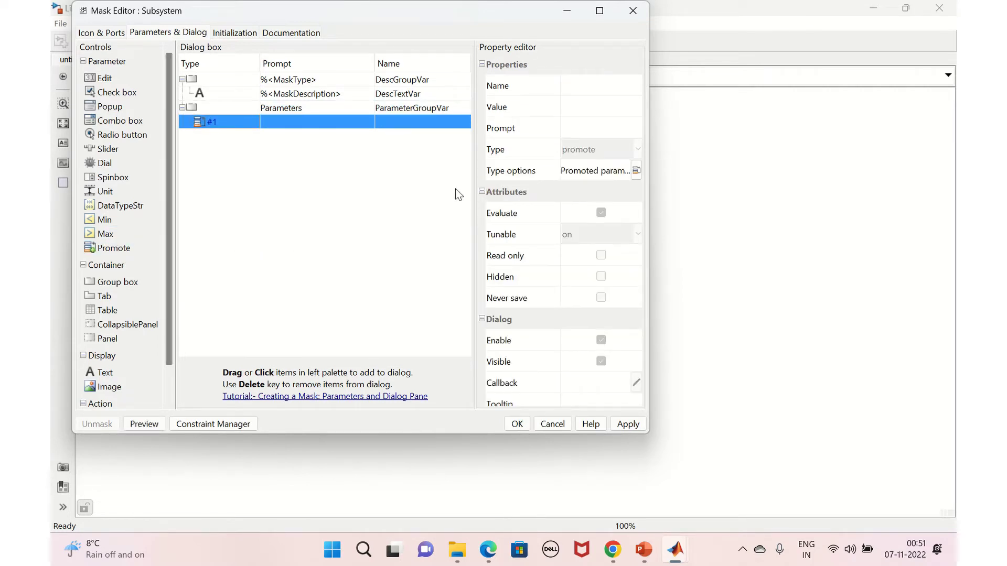
{"action": "left_click", "coordinate": [636, 172]}
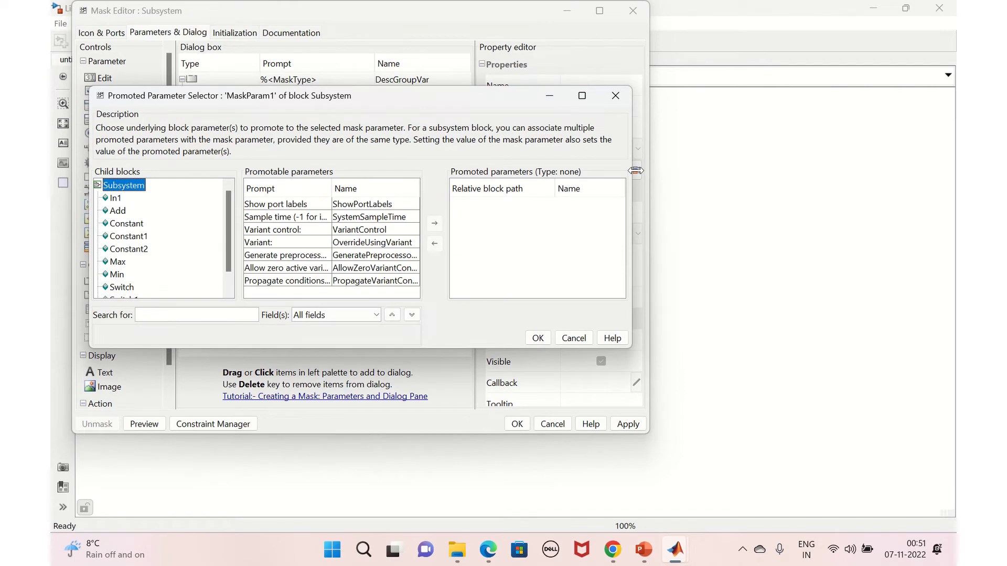
{"action": "left_click", "coordinate": [612, 94]}
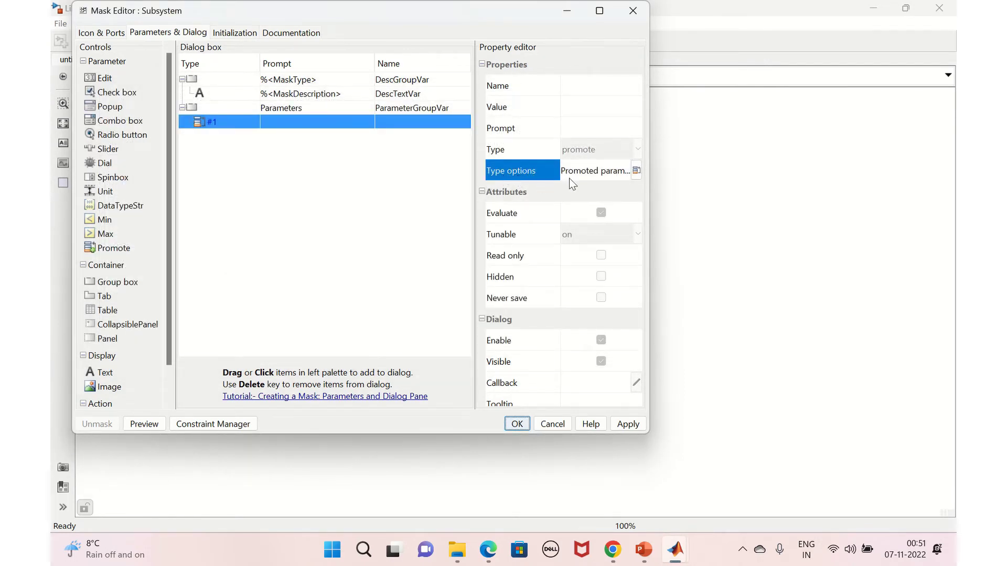
{"action": "left_click", "coordinate": [635, 171]}
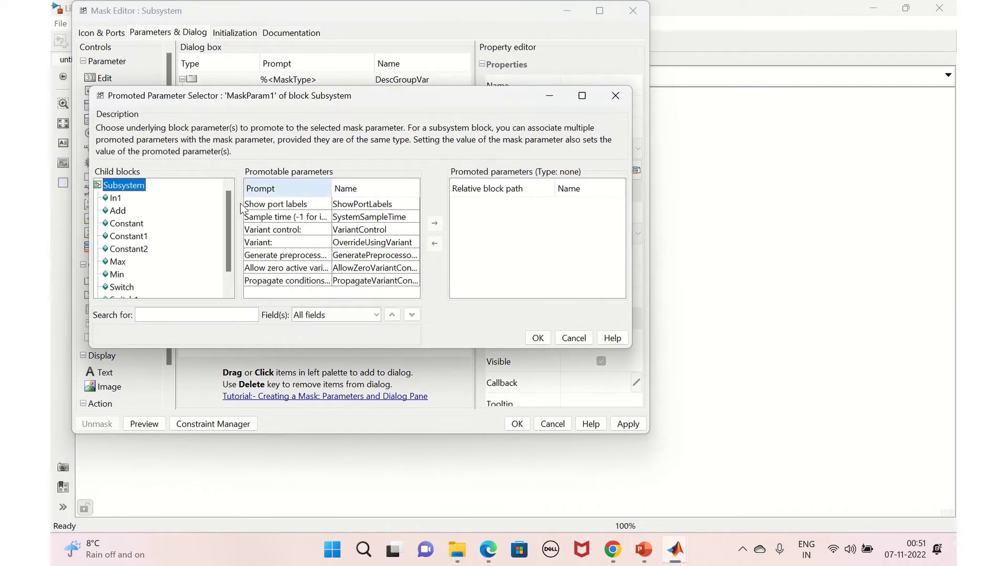
{"action": "scroll", "coordinate": [183, 267], "scroll_direction": "down", "scroll_amount": 1}
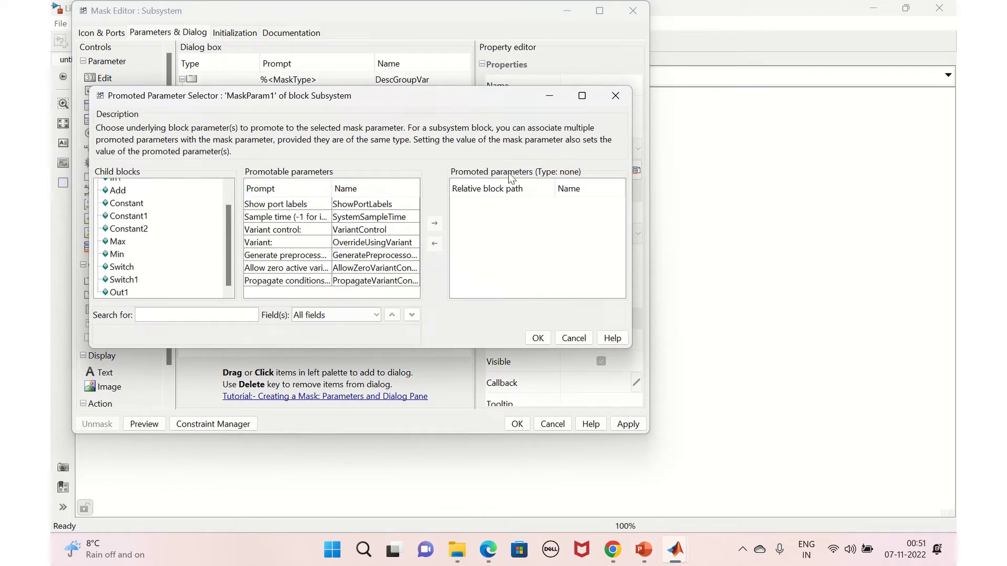
{"action": "left_click", "coordinate": [611, 100]}
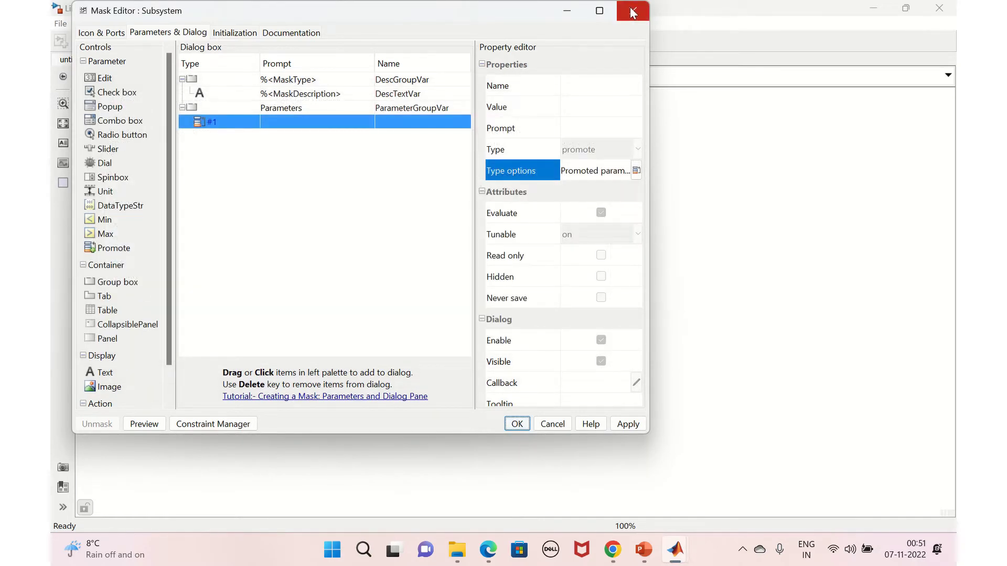
{"action": "left_click", "coordinate": [633, 13]}
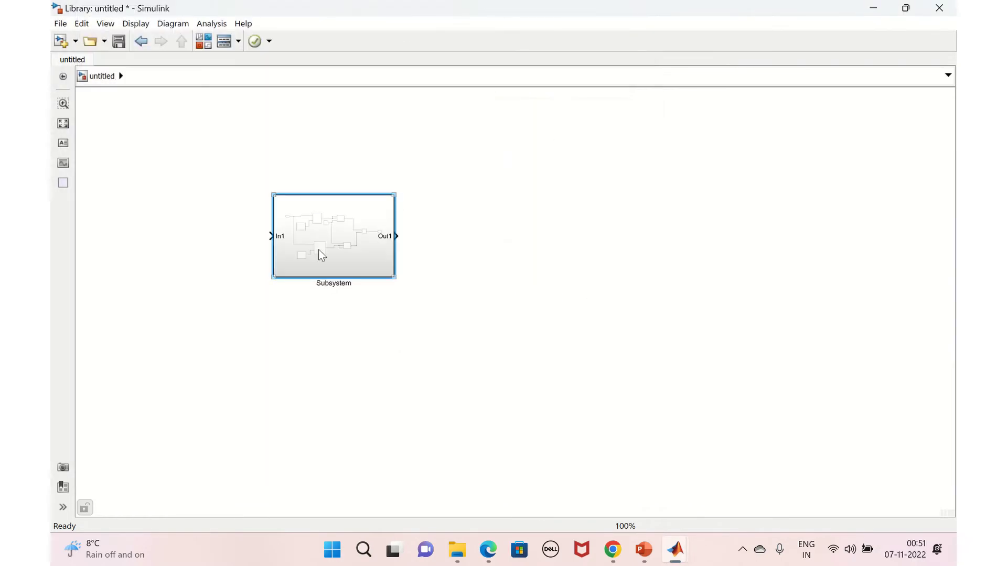
Step: Inside the Subsystem, rename the upper constant to U_Limit and clear the lower constant's name
{"action": "double_click", "coordinate": [318, 255]}
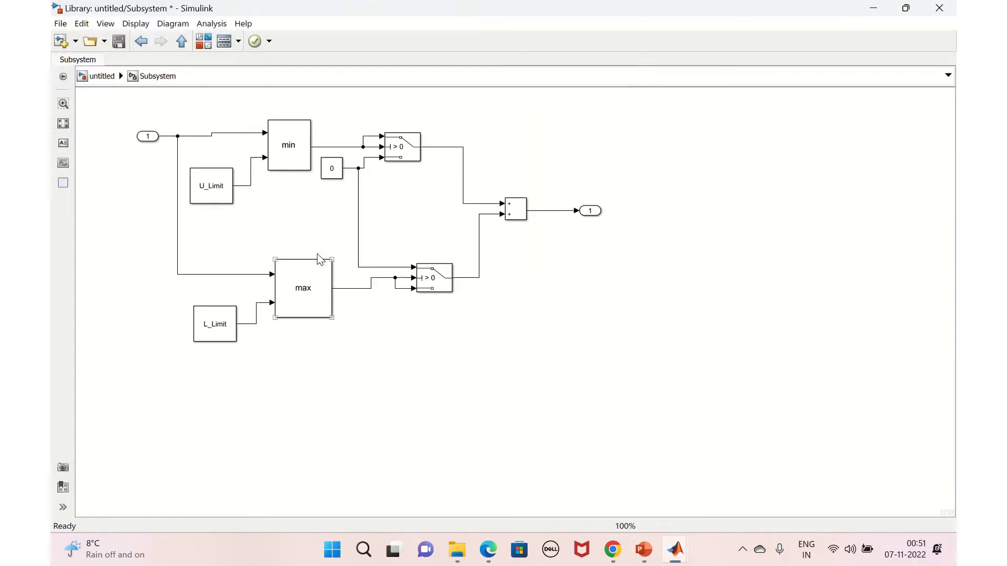
{"action": "left_click", "coordinate": [210, 198]}
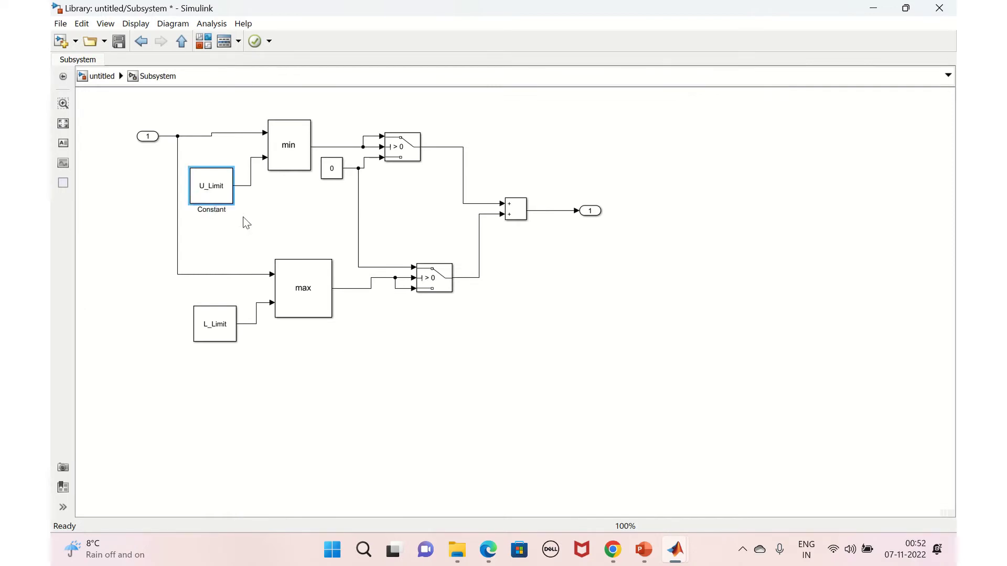
{"action": "key", "text": "BackSpace"}
{"action": "key", "text": "BackSpace"}
{"action": "key", "text": "BackSpace"}
{"action": "key", "text": "BackSpace"}
{"action": "key", "text": "BackSpace"}
{"action": "key", "text": "BackSpace"}
{"action": "key", "text": "BackSpace"}
{"action": "type", "text": "U_Limit"}
{"action": "left_click", "coordinate": [229, 338]}
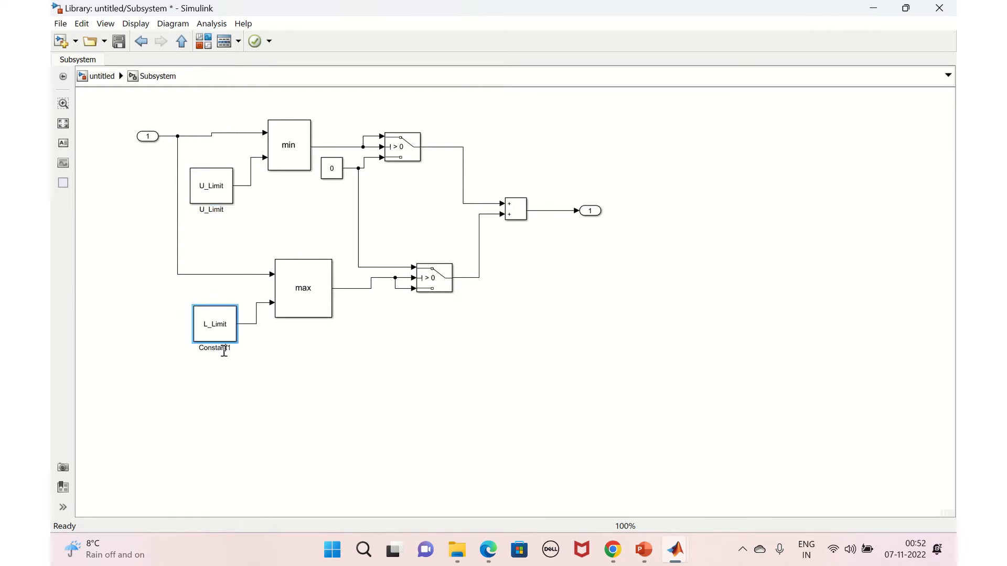
{"action": "left_click", "coordinate": [224, 349]}
{"action": "key", "text": "BackSpace"}
{"action": "key", "text": "BackSpace"}
{"action": "key", "text": "BackSpace"}
{"action": "key", "text": "BackSpace"}
{"action": "key", "text": "BackSpace"}
{"action": "key", "text": "BackSpace"}
{"action": "key", "text": "BackSpace"}
Step: Name the lower constant block L_Limit
{"action": "type", "text": "L_Limit"}
{"action": "left_click", "coordinate": [277, 384]}
{"action": "key", "text": "ctrl+s"}
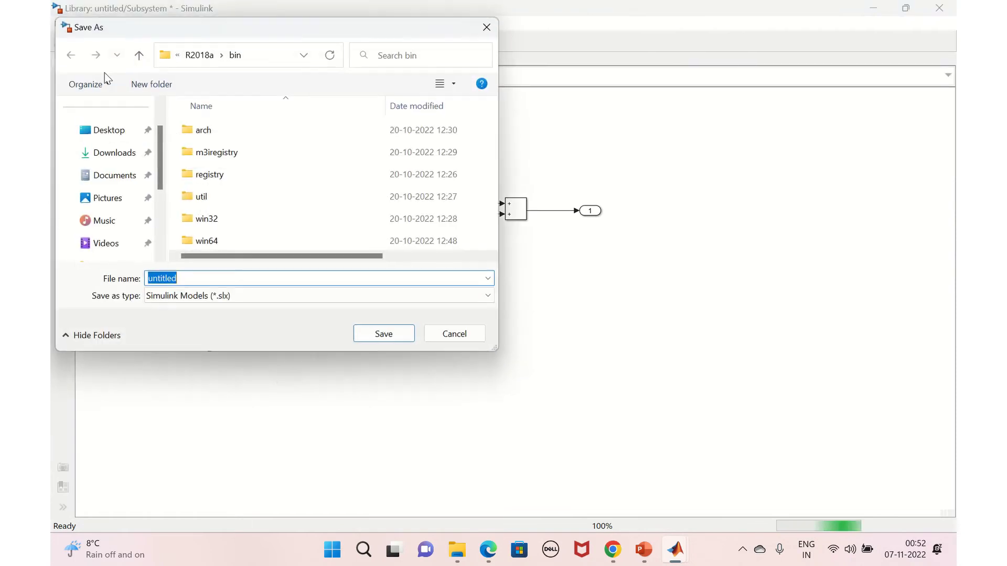
{"action": "left_click", "coordinate": [452, 334]}
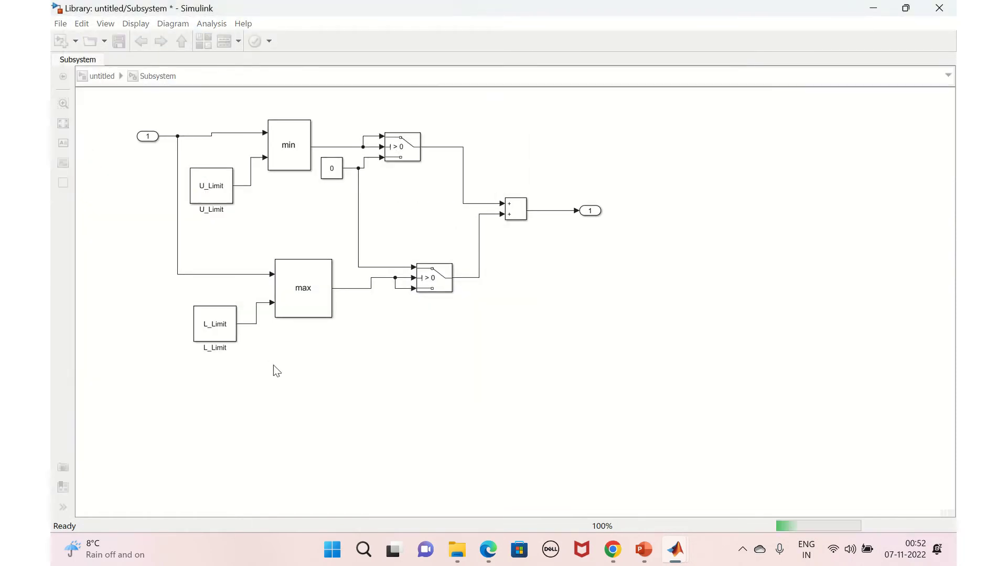
Step: Save the library as New_Lib on New Volume (D:)
{"action": "key", "text": "ctrl+s"}
{"action": "left_click", "coordinate": [116, 180]}
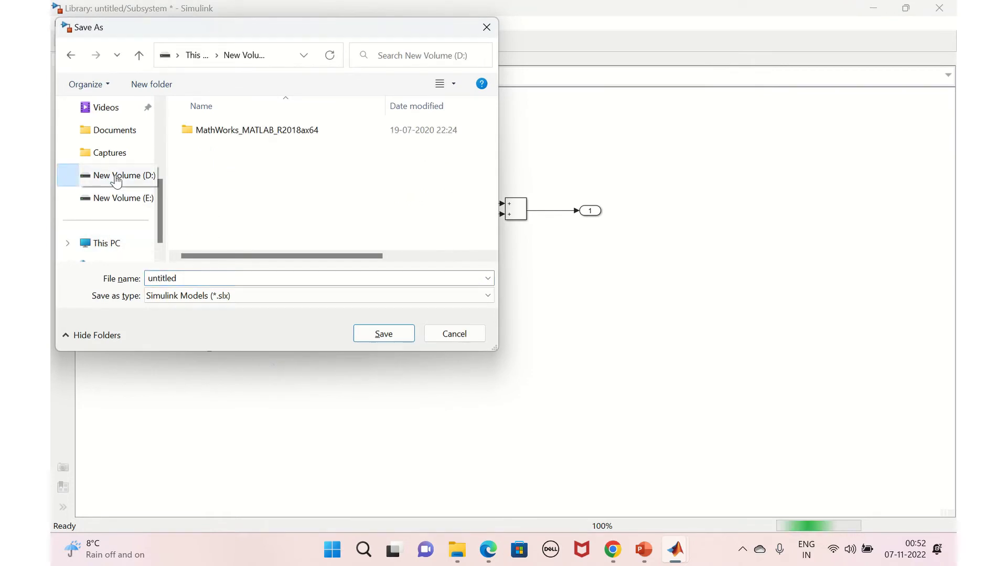
{"action": "double_click", "coordinate": [192, 279]}
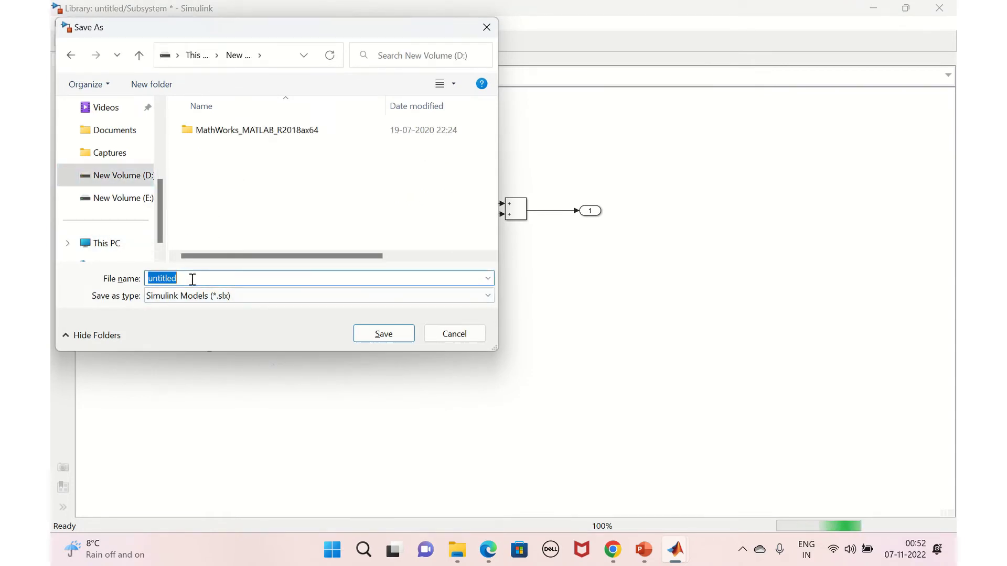
{"action": "type", "text": "New_"}
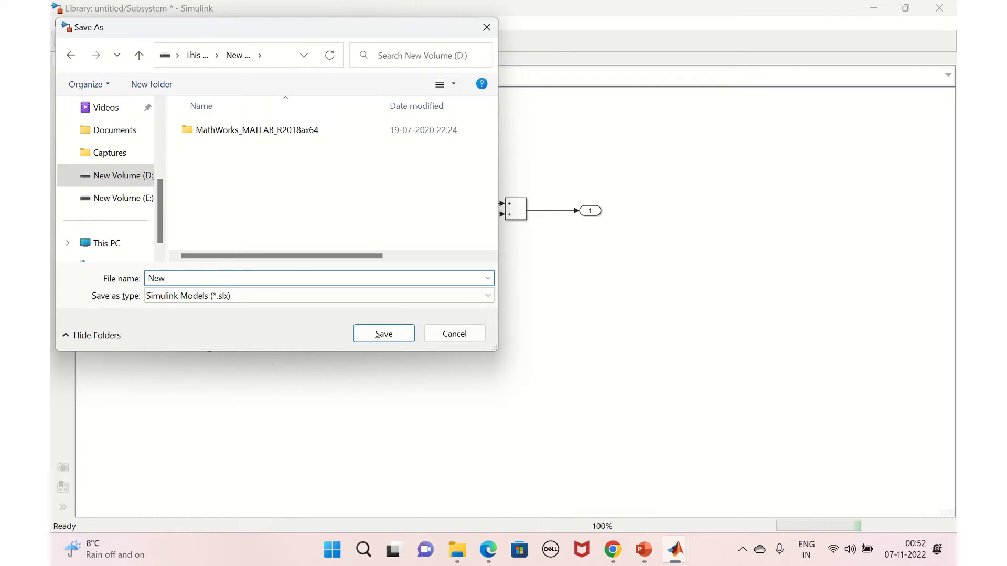
{"action": "type", "text": "Lib"}
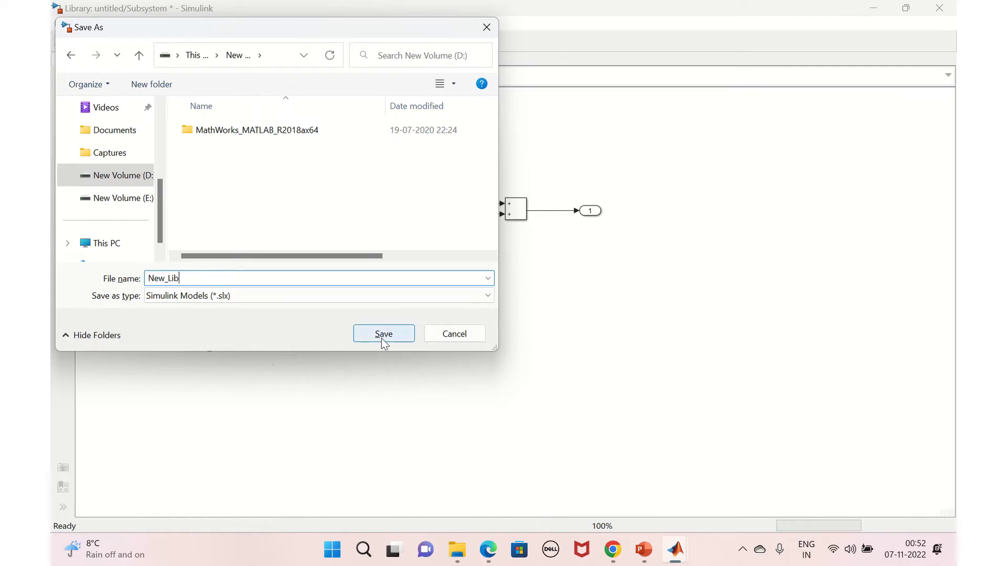
{"action": "left_click", "coordinate": [383, 336]}
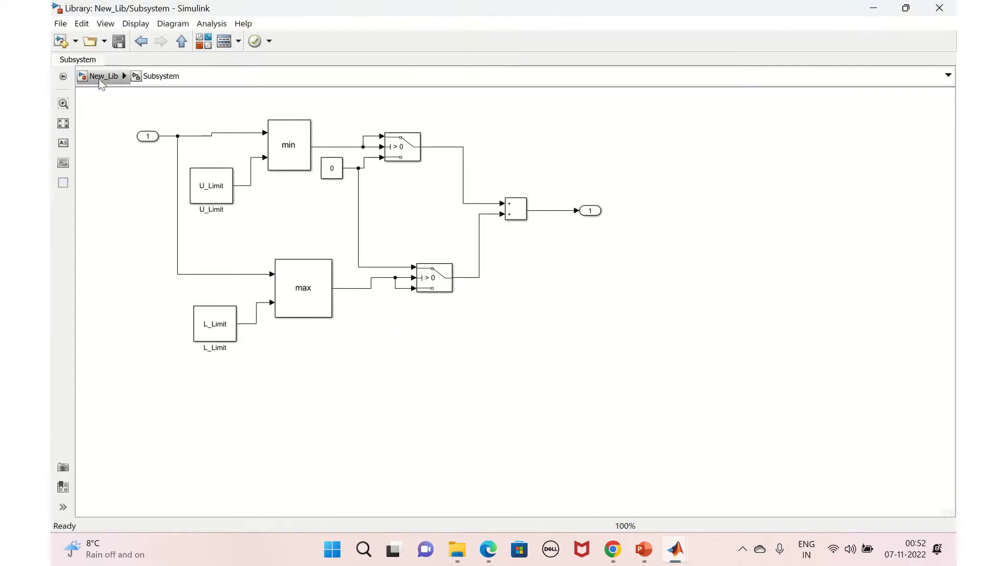
Step: Create a mask on the Subsystem and add a Promote parameter in Parameters & Dialog
{"action": "left_click", "coordinate": [102, 77]}
{"action": "right_click", "coordinate": [337, 275]}
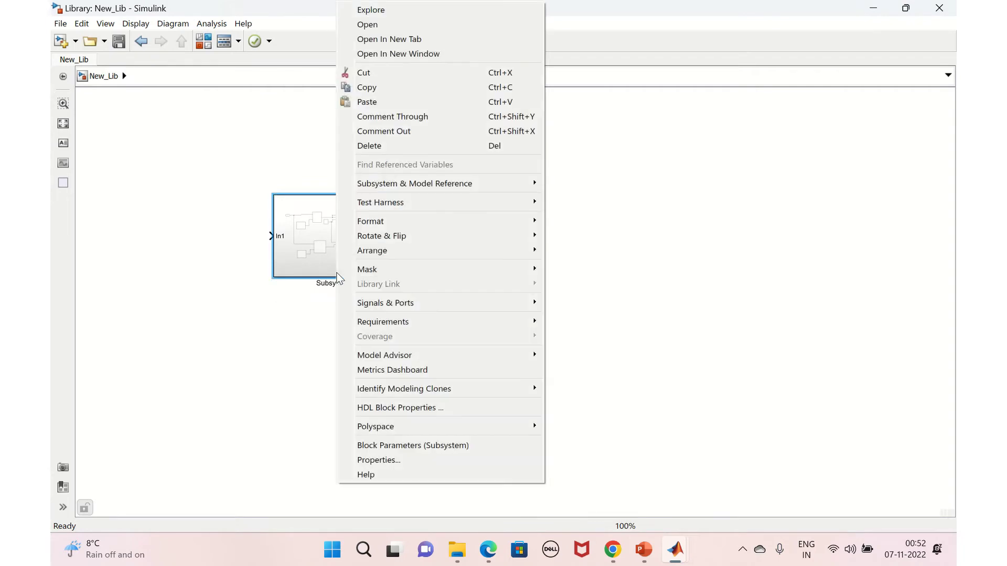
{"action": "mouse_move", "coordinate": [385, 269]}
{"action": "left_click", "coordinate": [563, 274]}
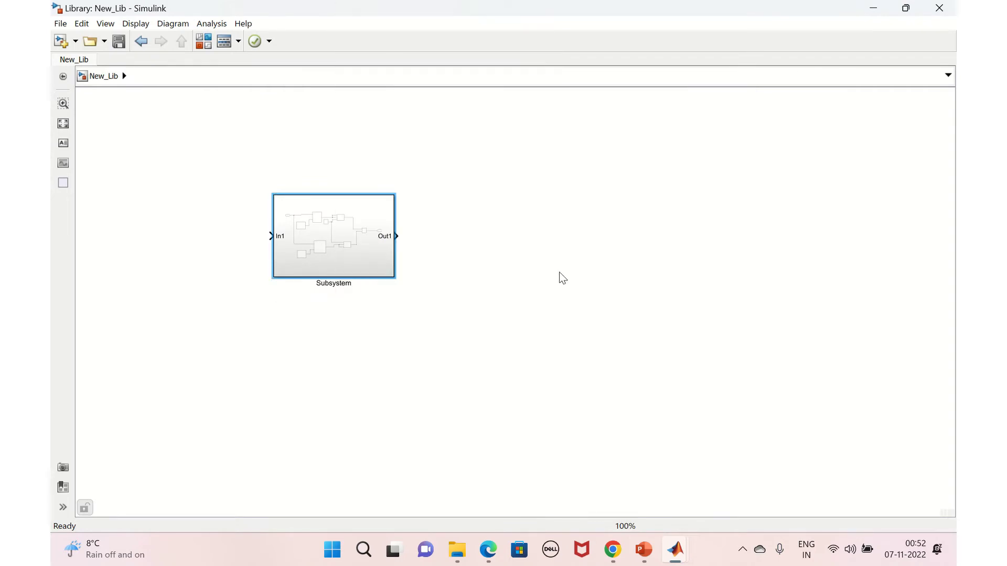
{"action": "left_click", "coordinate": [156, 32]}
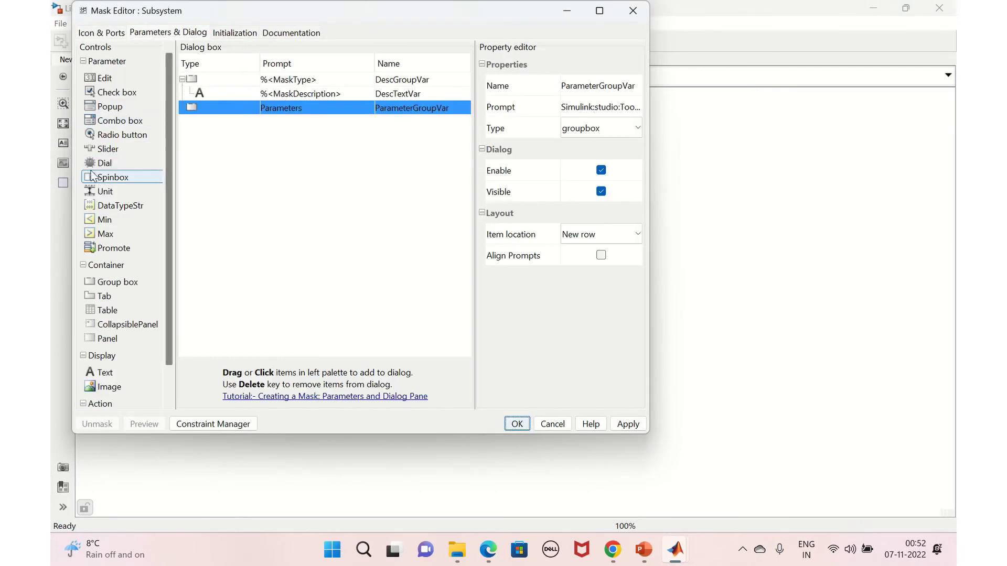
{"action": "left_click", "coordinate": [114, 248]}
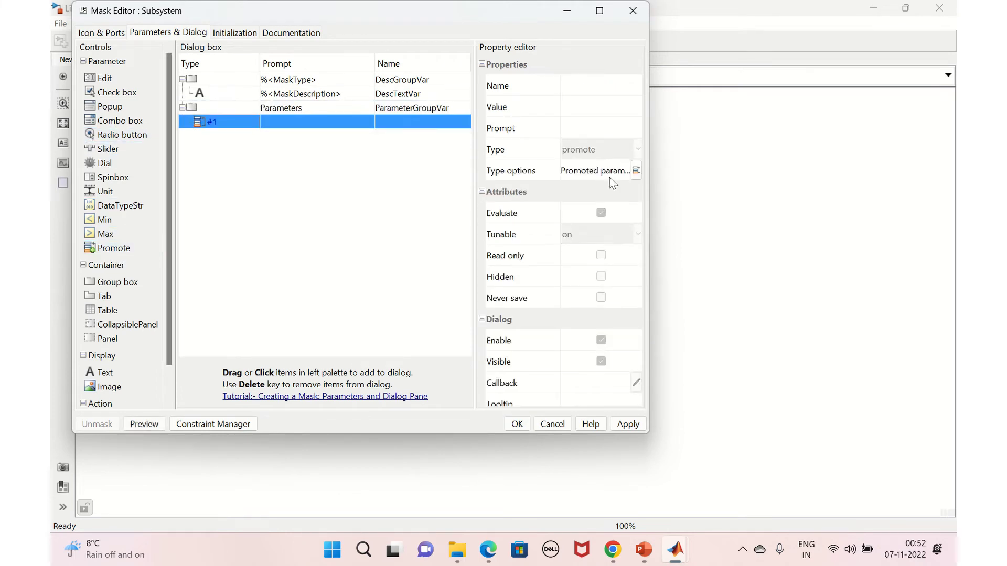
Step: Promote the Constant value of both L_Limit and U_Limit into the mask parameter
{"action": "left_click", "coordinate": [636, 170]}
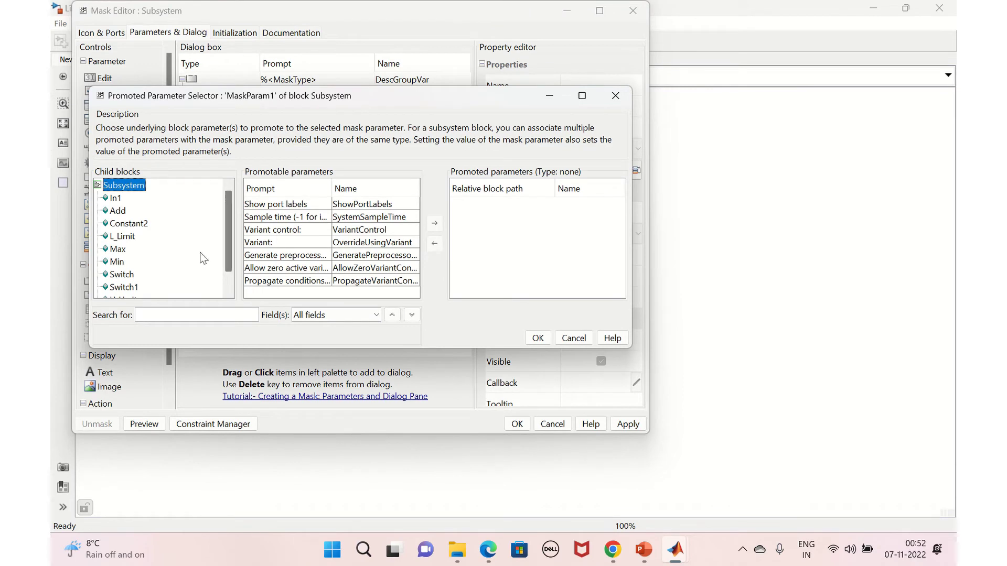
{"action": "left_click", "coordinate": [118, 237]}
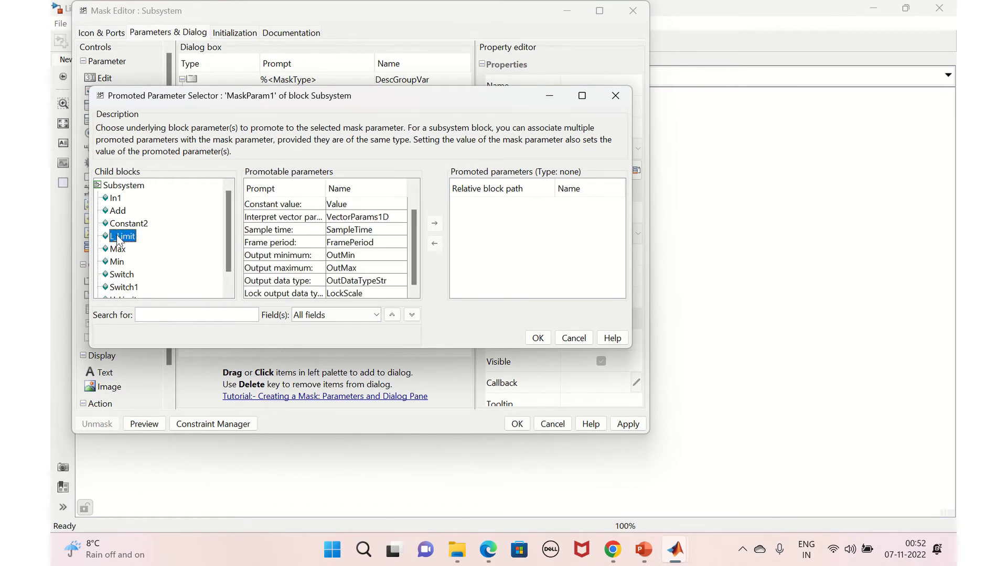
{"action": "left_click", "coordinate": [296, 205]}
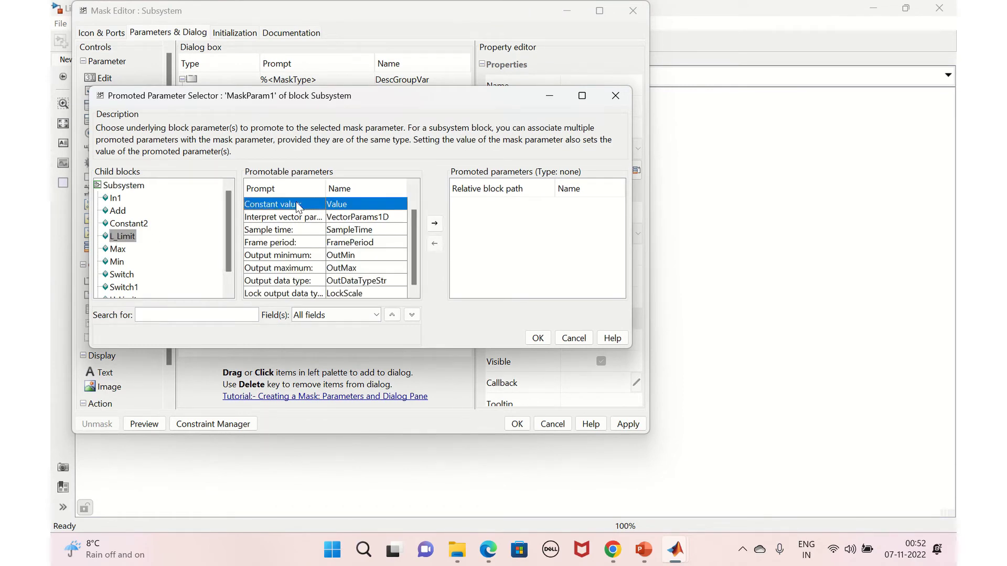
{"action": "left_click", "coordinate": [434, 225]}
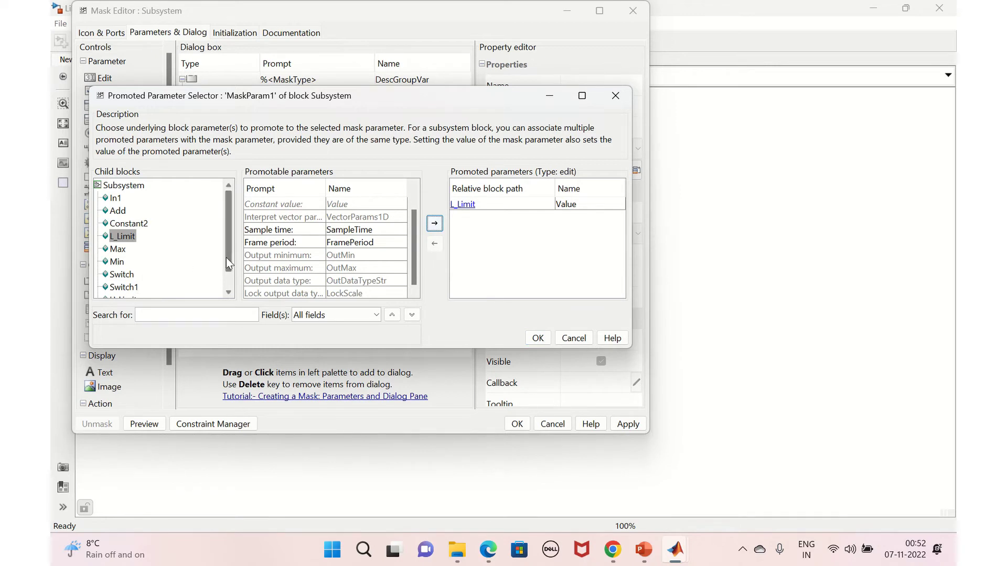
{"action": "scroll", "coordinate": [228, 266], "scroll_direction": "down", "scroll_amount": 1}
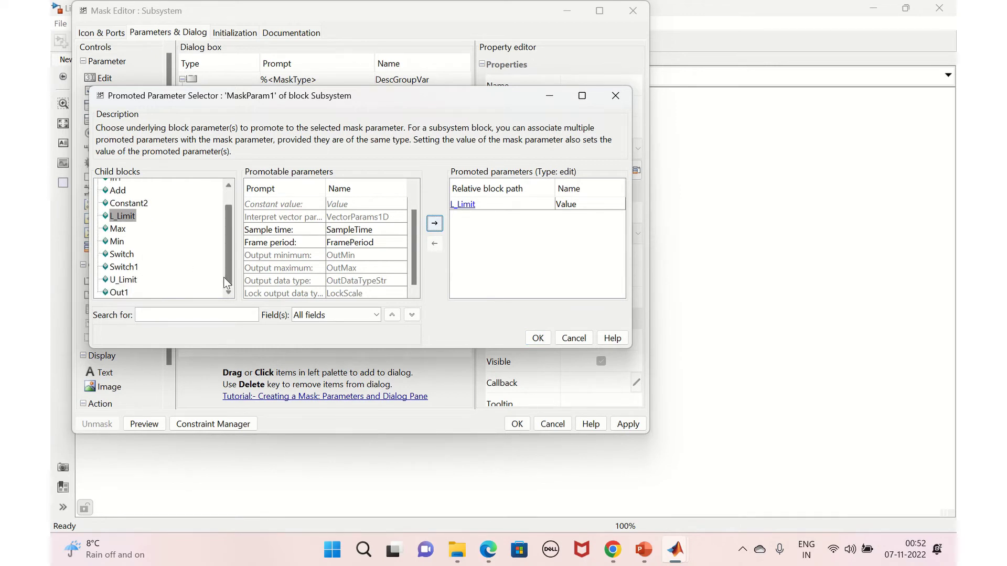
{"action": "left_click", "coordinate": [130, 281]}
{"action": "left_click", "coordinate": [294, 205]}
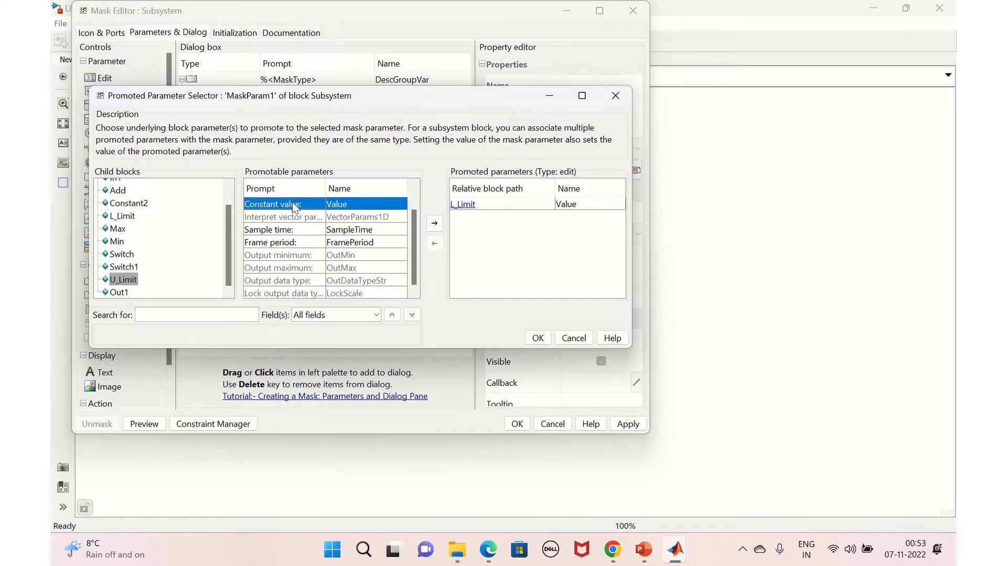
{"action": "left_click", "coordinate": [434, 223]}
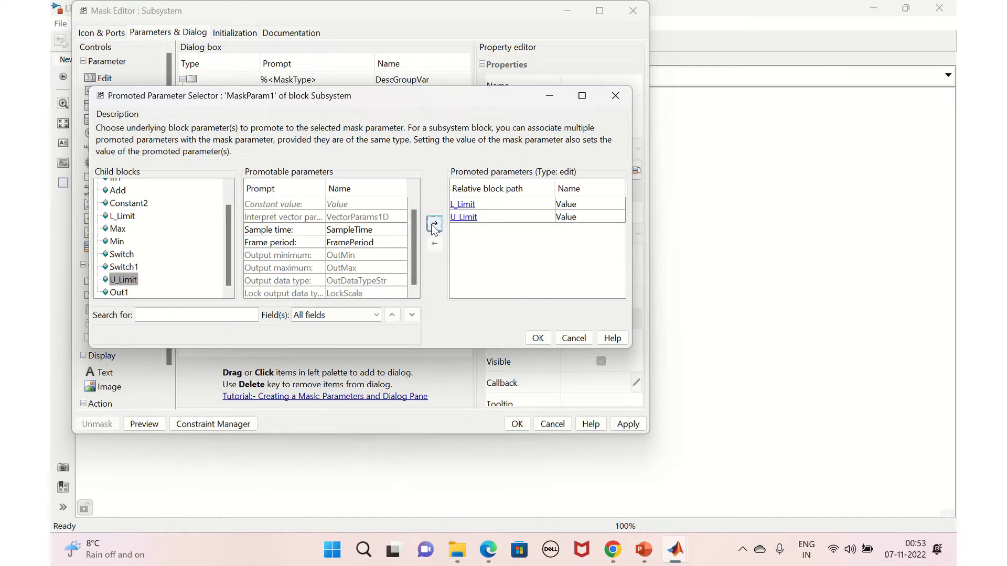
{"action": "left_click", "coordinate": [541, 338]}
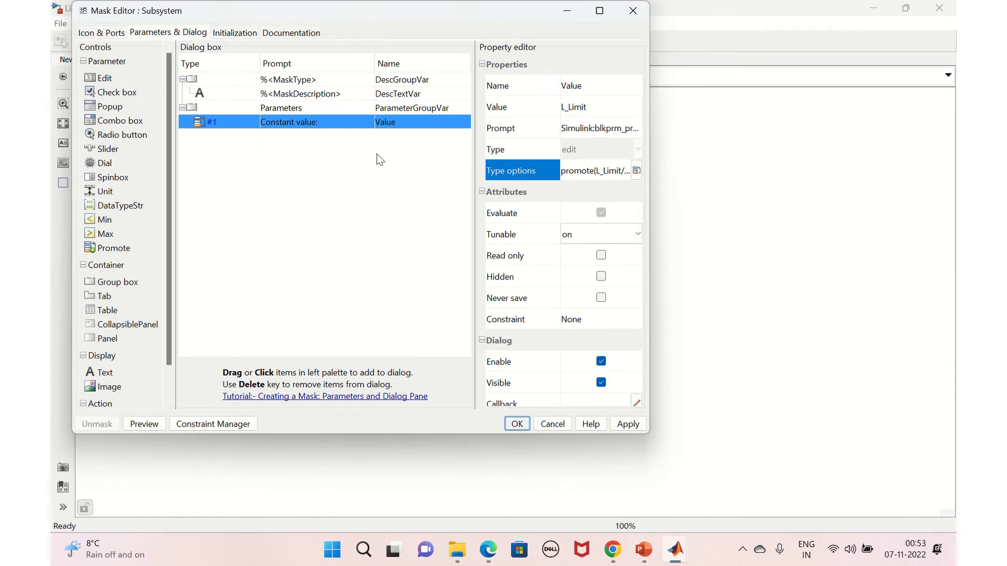
Step: Add a blank Promote parameter row and delete the old L_Limit 'Constant value' row #1
{"action": "left_click", "coordinate": [410, 124]}
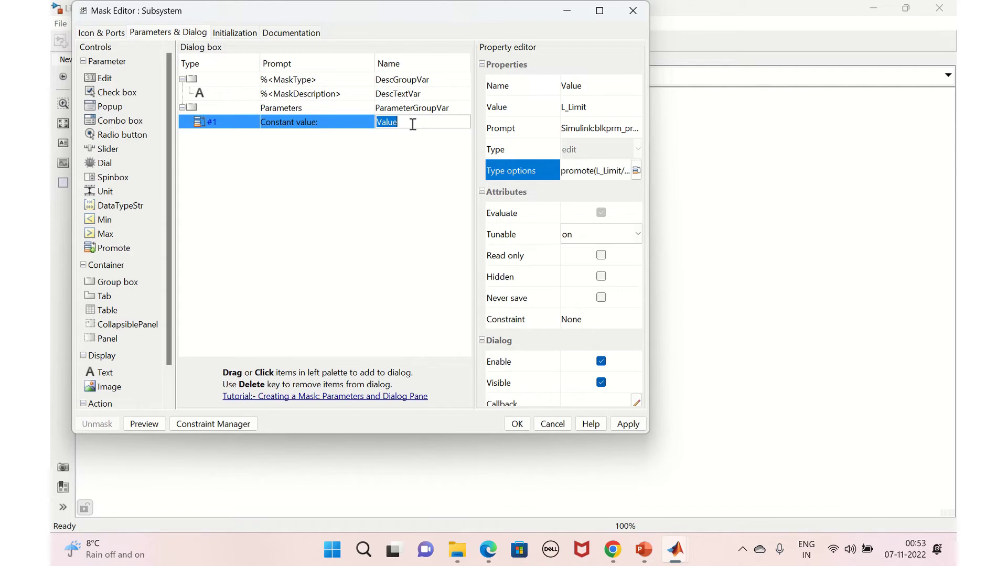
{"action": "left_click", "coordinate": [386, 170]}
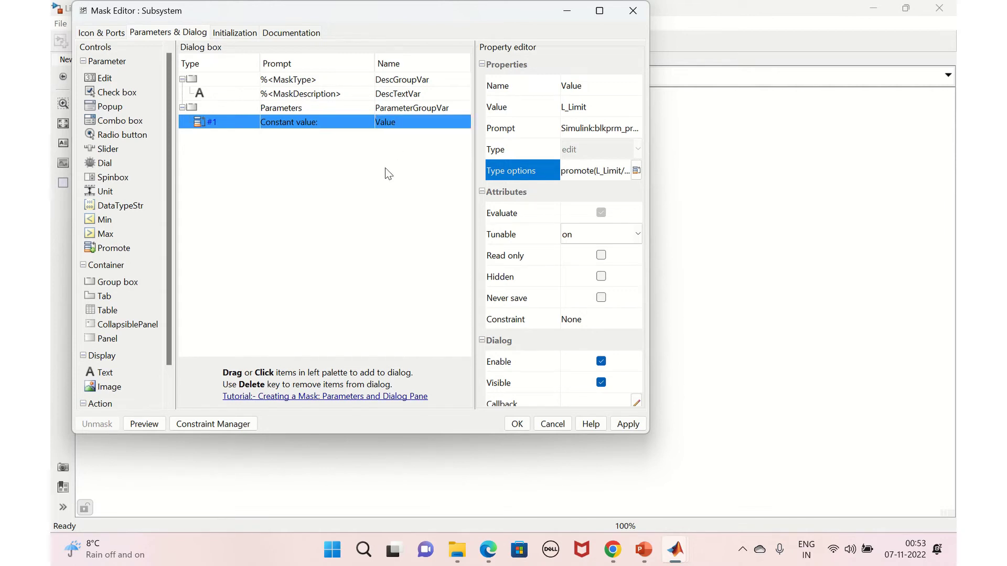
{"action": "left_click", "coordinate": [111, 249]}
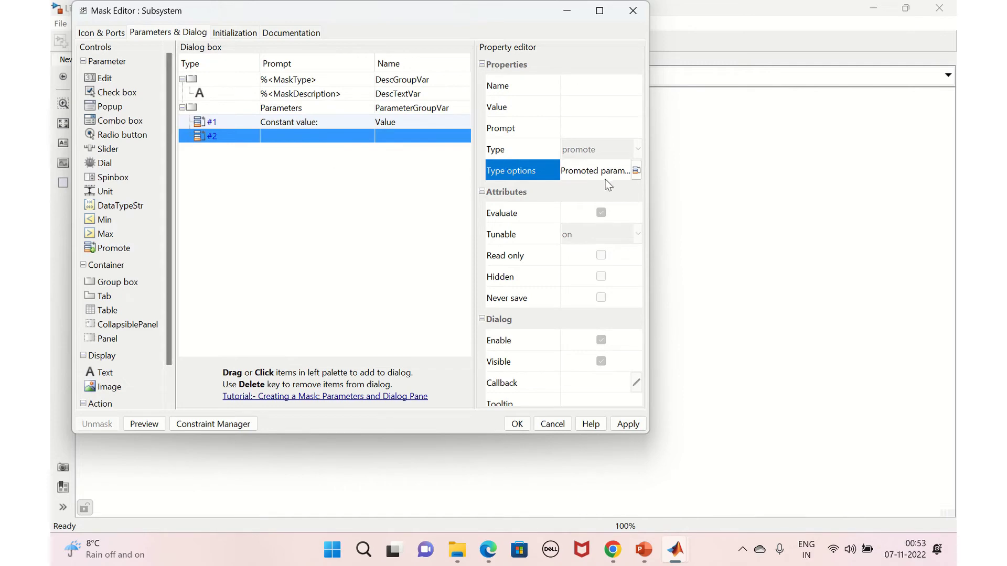
{"action": "left_click", "coordinate": [636, 171]}
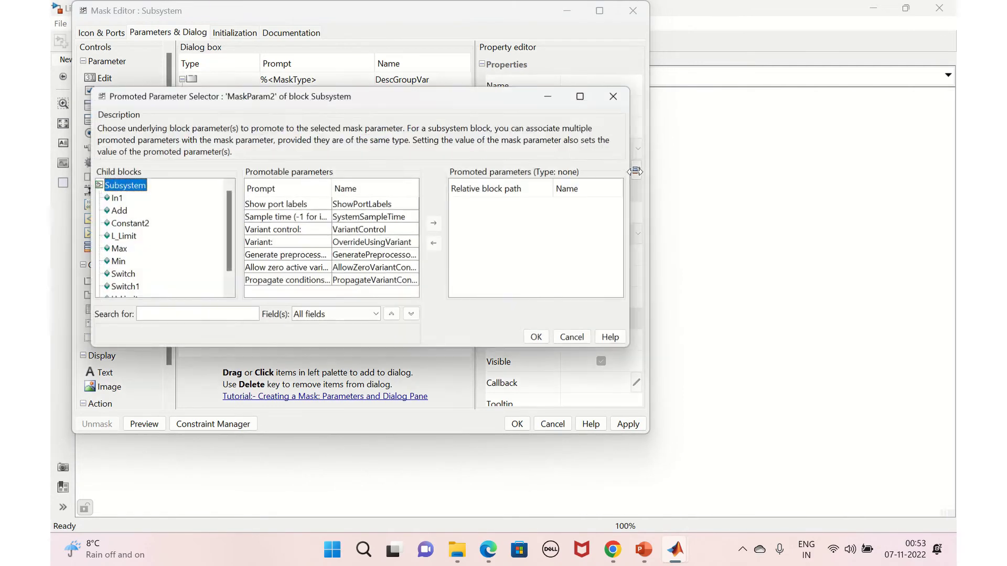
{"action": "left_click", "coordinate": [128, 239]}
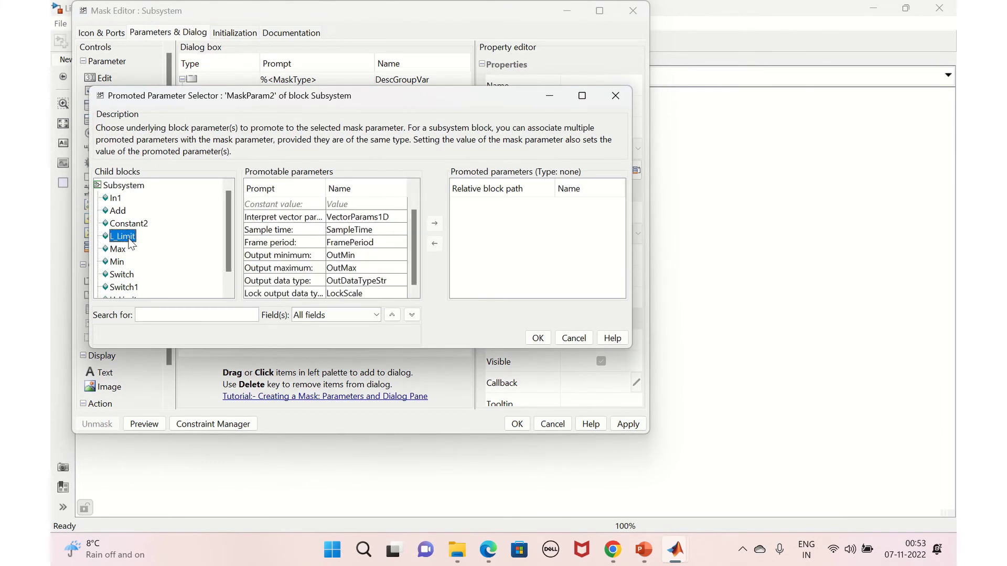
{"action": "left_click", "coordinate": [315, 205]}
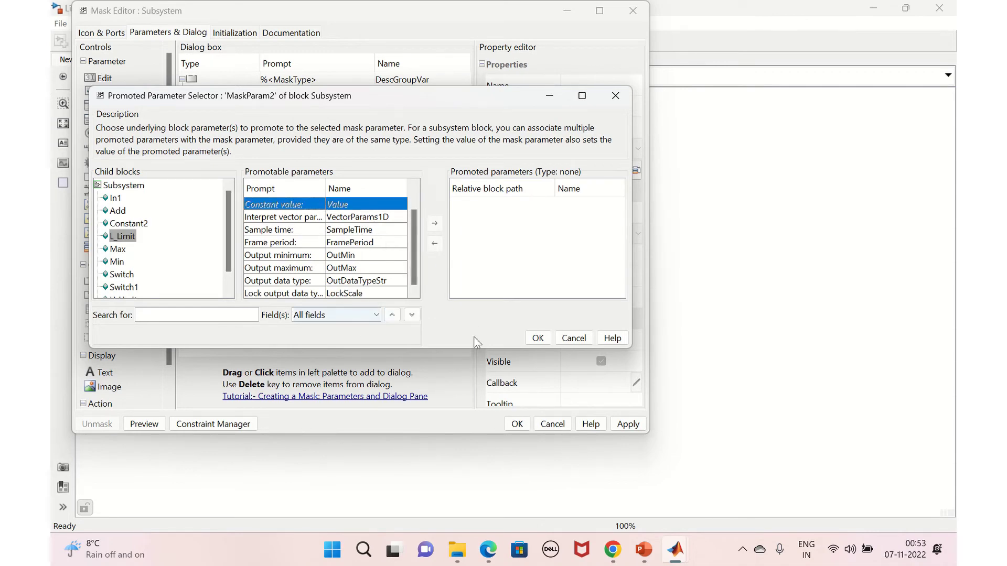
{"action": "left_click", "coordinate": [565, 339]}
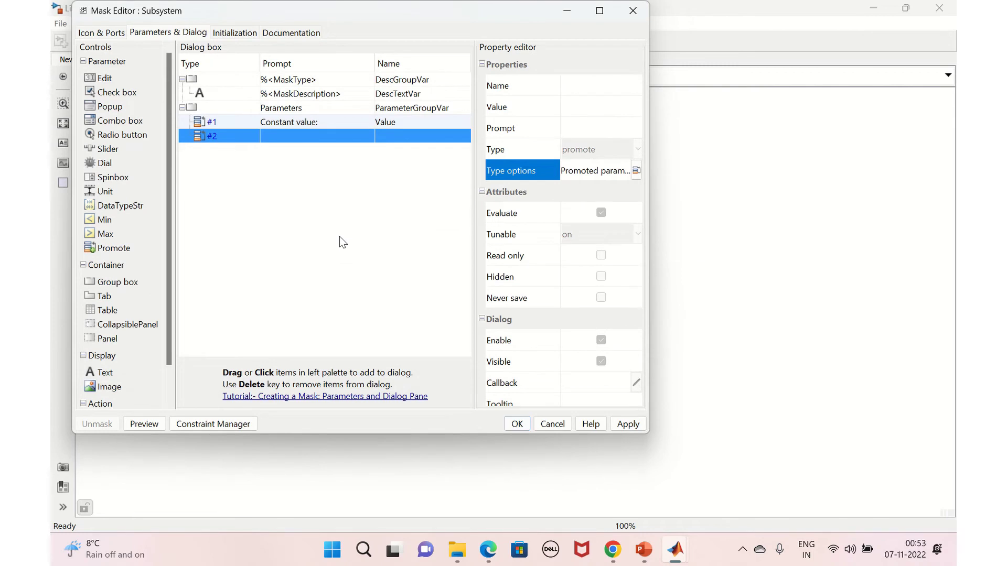
{"action": "right_click", "coordinate": [246, 121]}
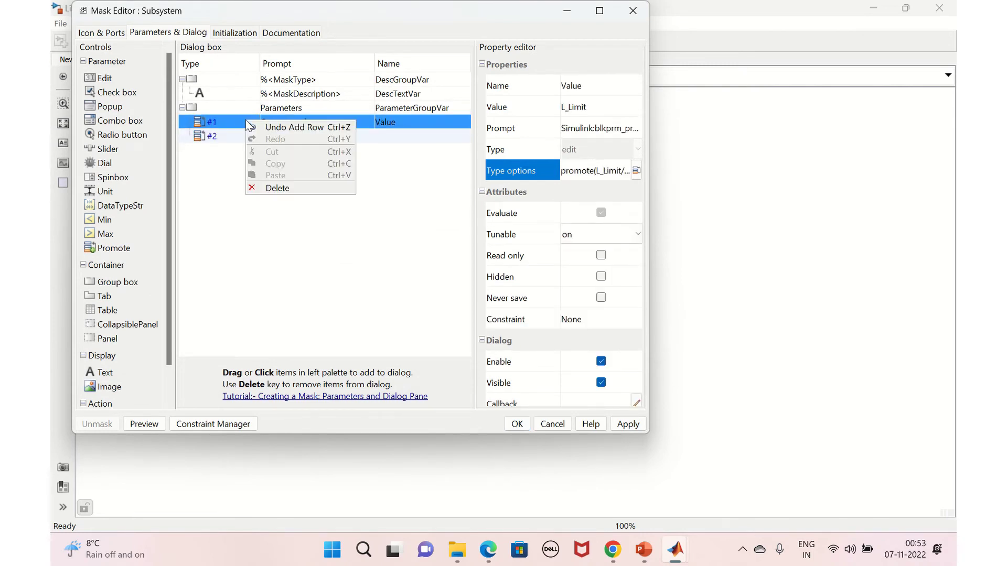
{"action": "left_click", "coordinate": [275, 192]}
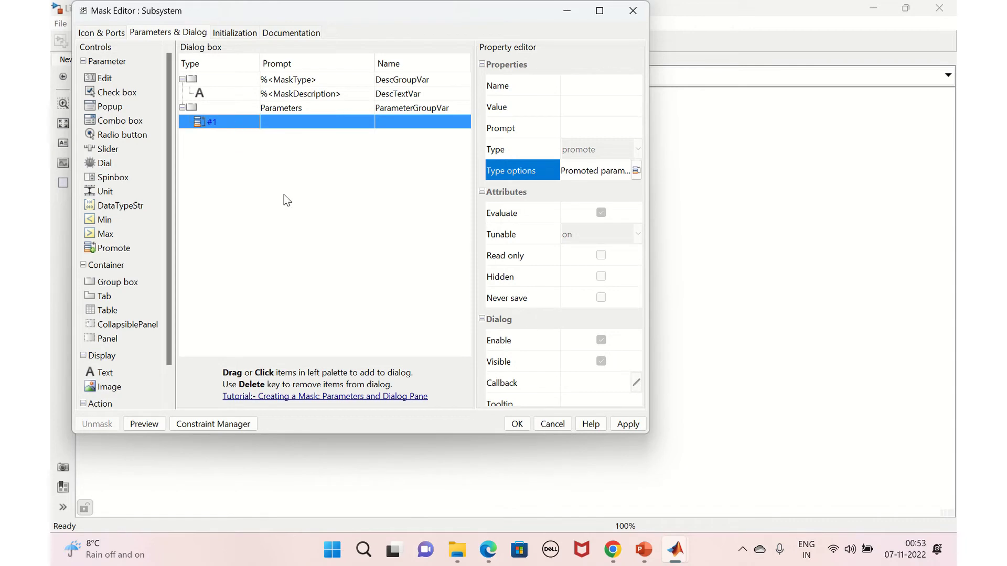
Step: Promote L_Limit's Constant value into the blank mask parameter row
{"action": "left_click", "coordinate": [636, 170]}
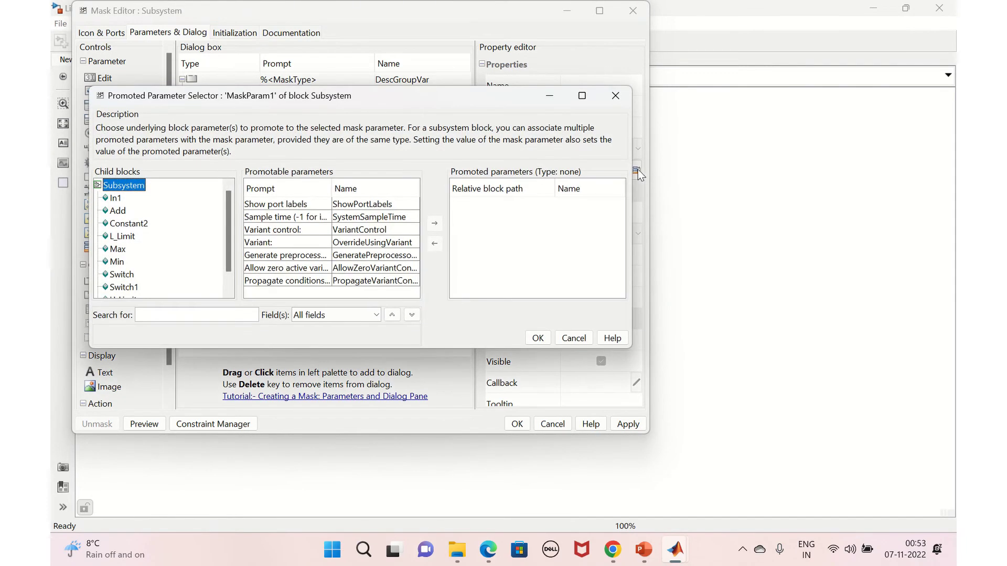
{"action": "left_click", "coordinate": [123, 237]}
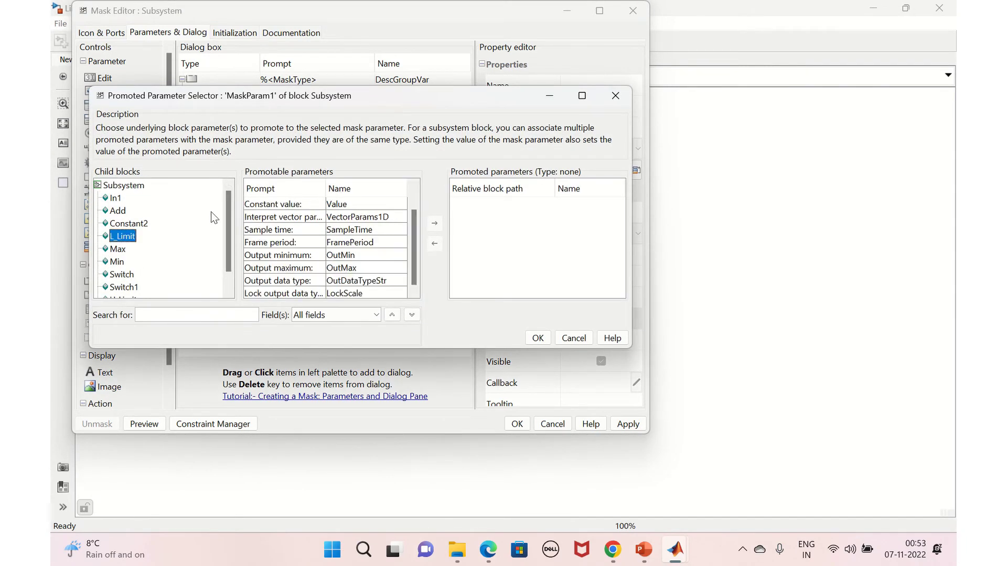
{"action": "left_click", "coordinate": [266, 205]}
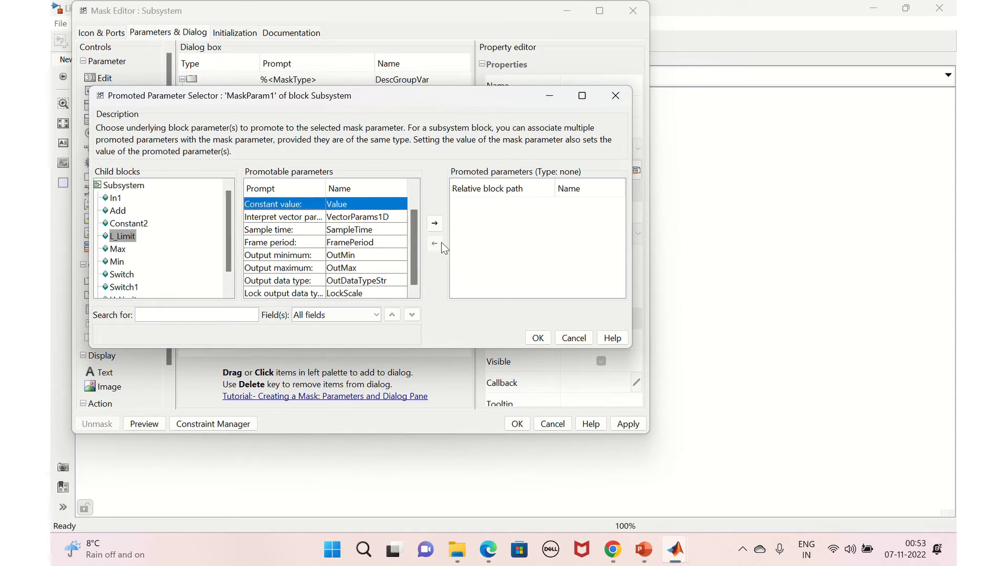
{"action": "left_click", "coordinate": [434, 223]}
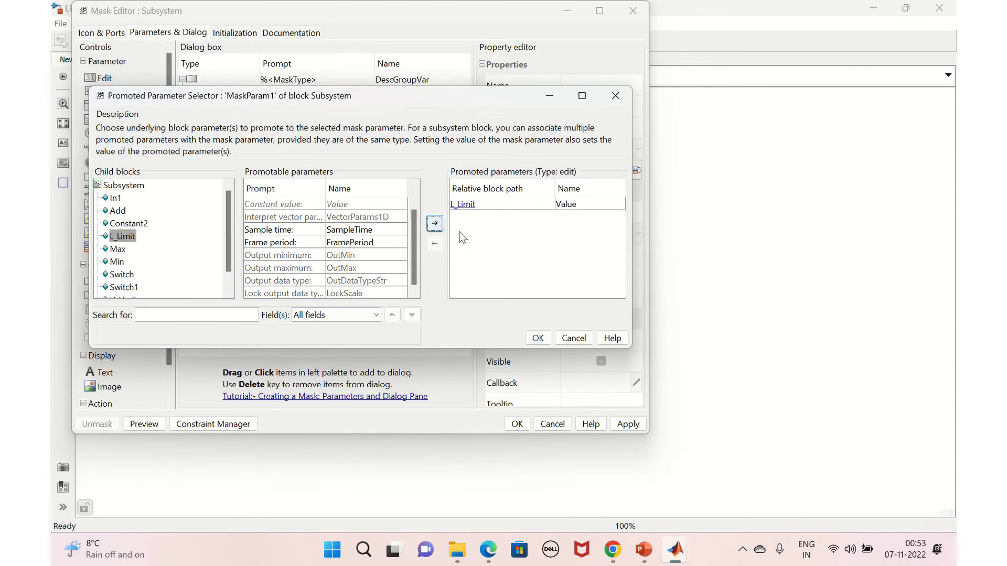
{"action": "left_click", "coordinate": [536, 338]}
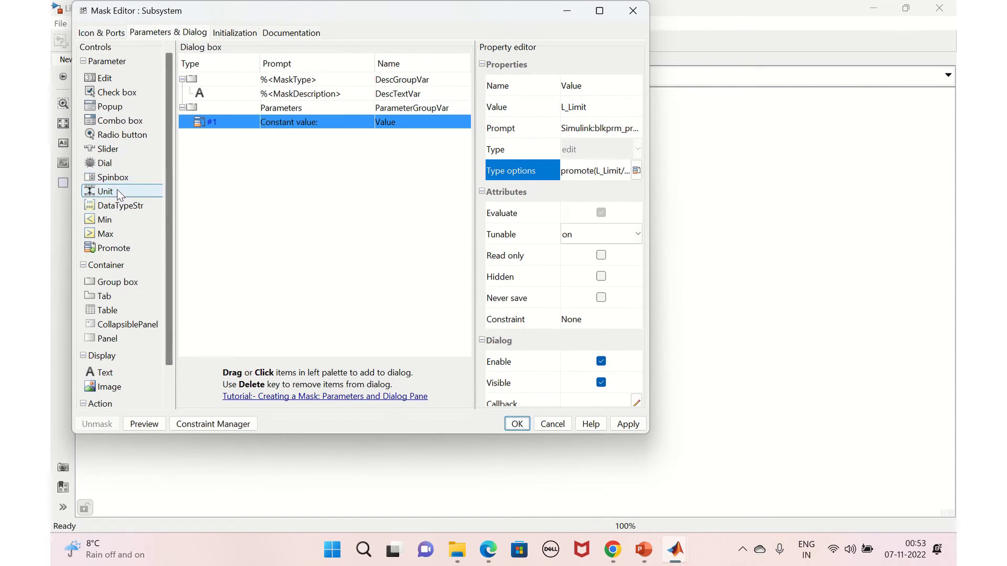
Step: Add a second Promote row holding U_Limit's Constant value
{"action": "left_click", "coordinate": [116, 248]}
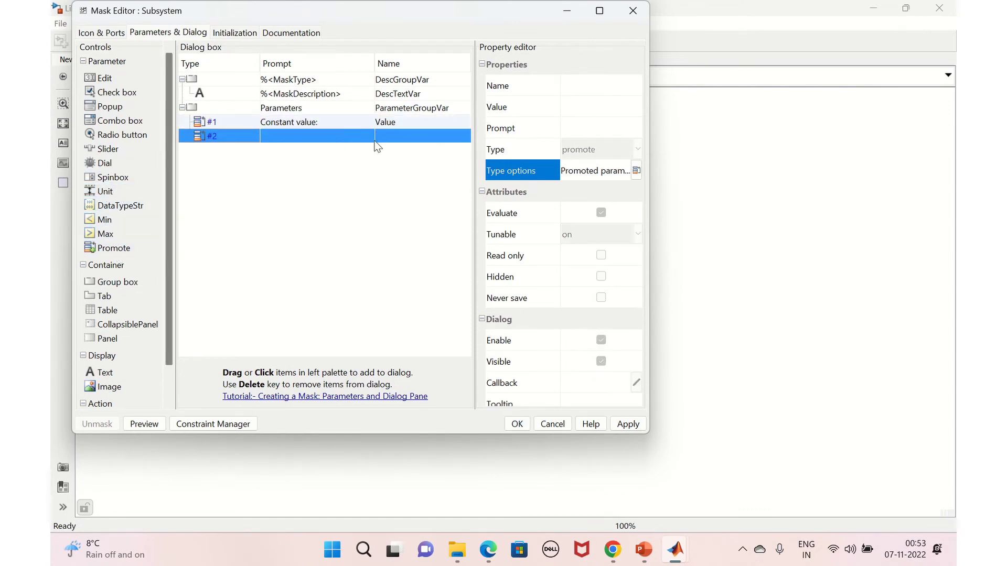
{"action": "left_click", "coordinate": [636, 171]}
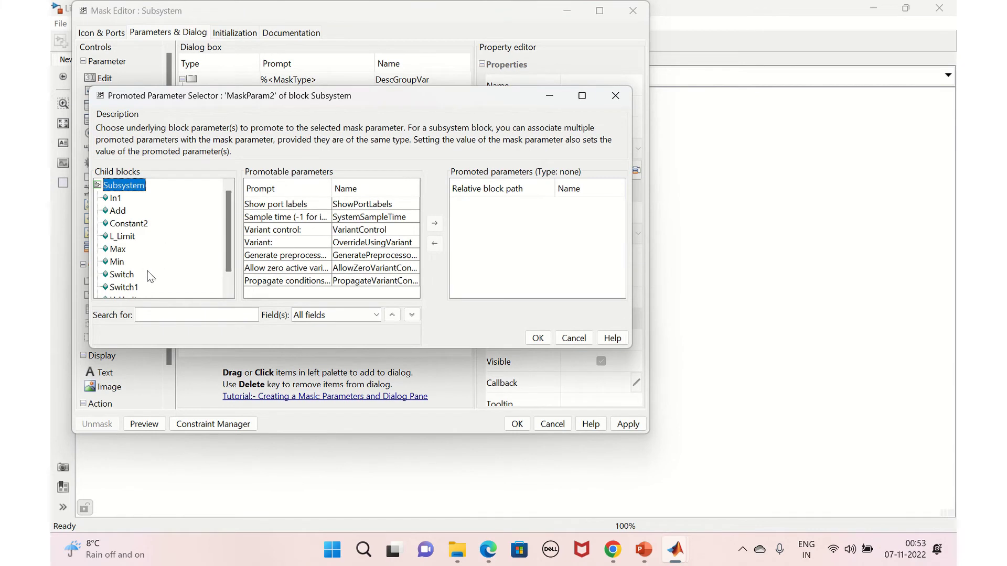
{"action": "scroll", "coordinate": [151, 276], "scroll_direction": "down", "scroll_amount": 1}
{"action": "left_click", "coordinate": [126, 280]}
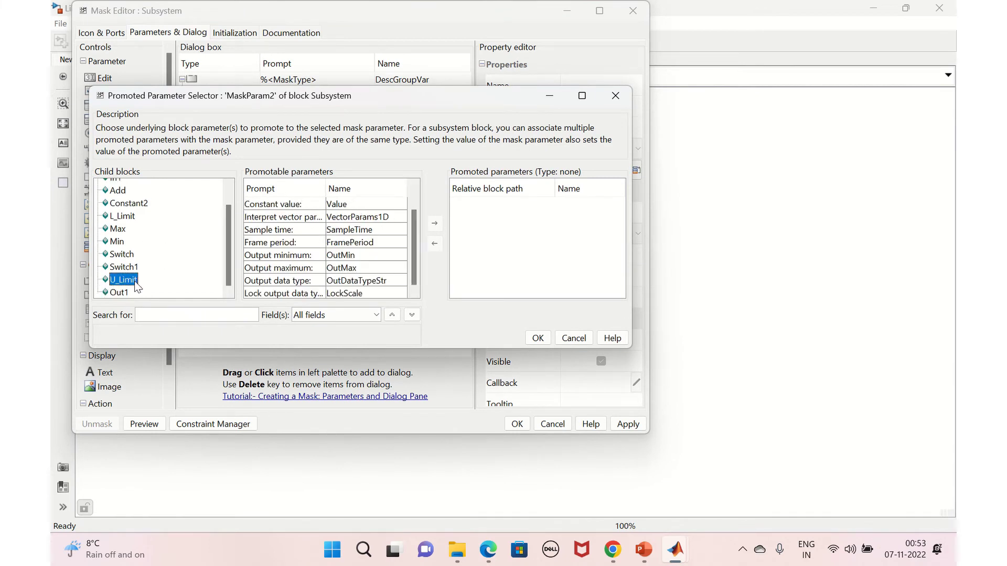
{"action": "left_click", "coordinate": [300, 202]}
{"action": "left_click", "coordinate": [434, 225]}
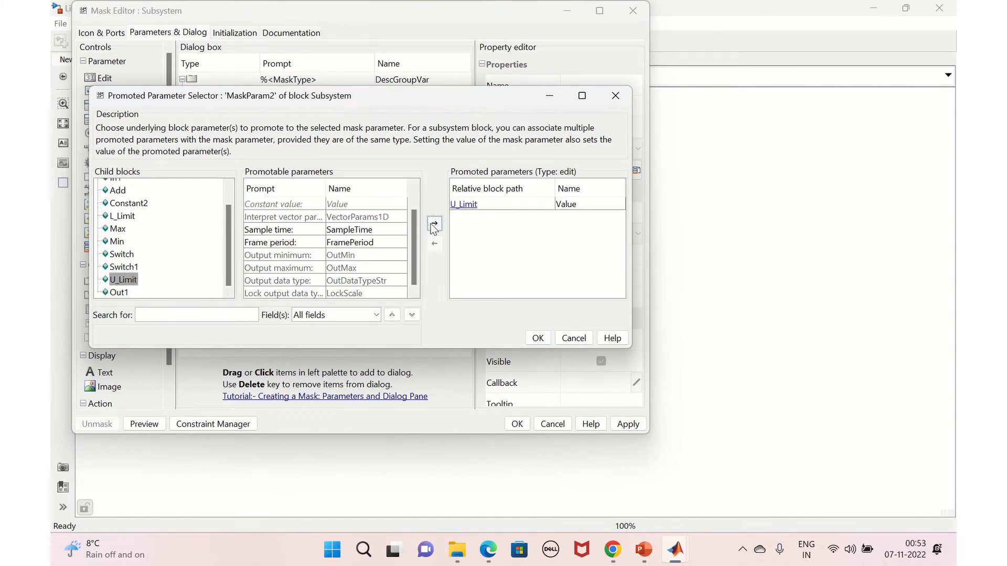
{"action": "left_click", "coordinate": [541, 339]}
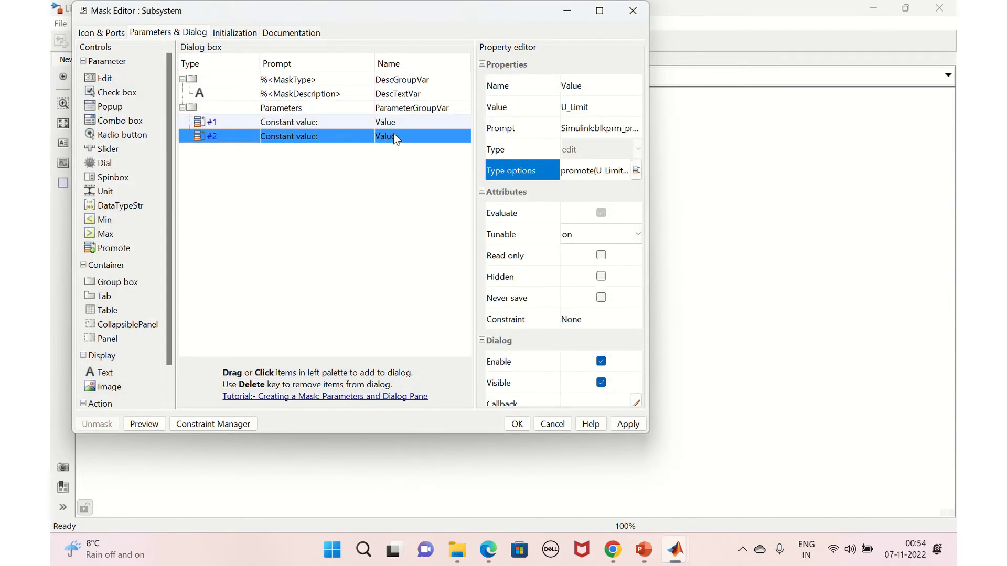
Step: Clear the duplicate-name error by renaming the first mask parameter to L_Limit
{"action": "left_click", "coordinate": [628, 424]}
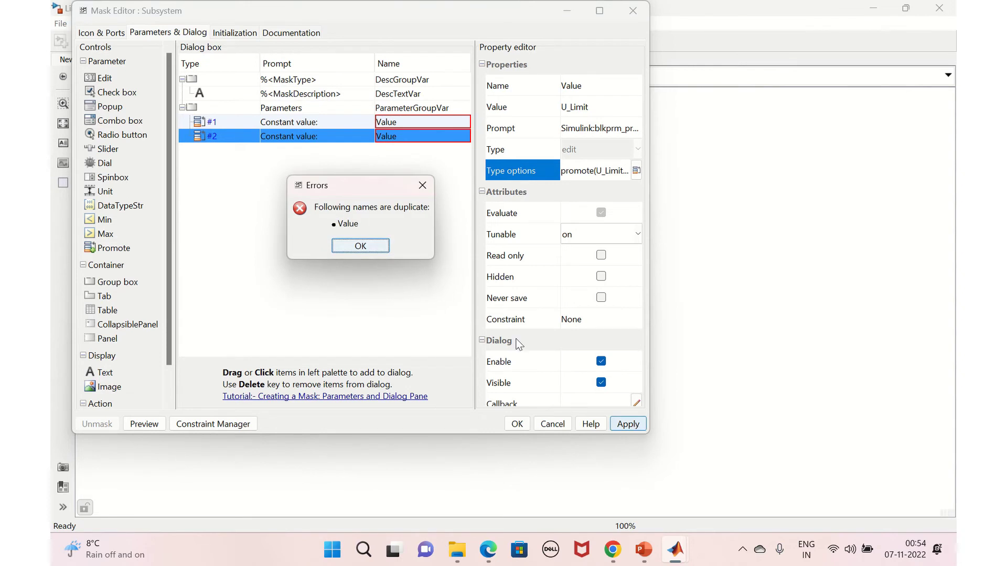
{"action": "left_click", "coordinate": [359, 246]}
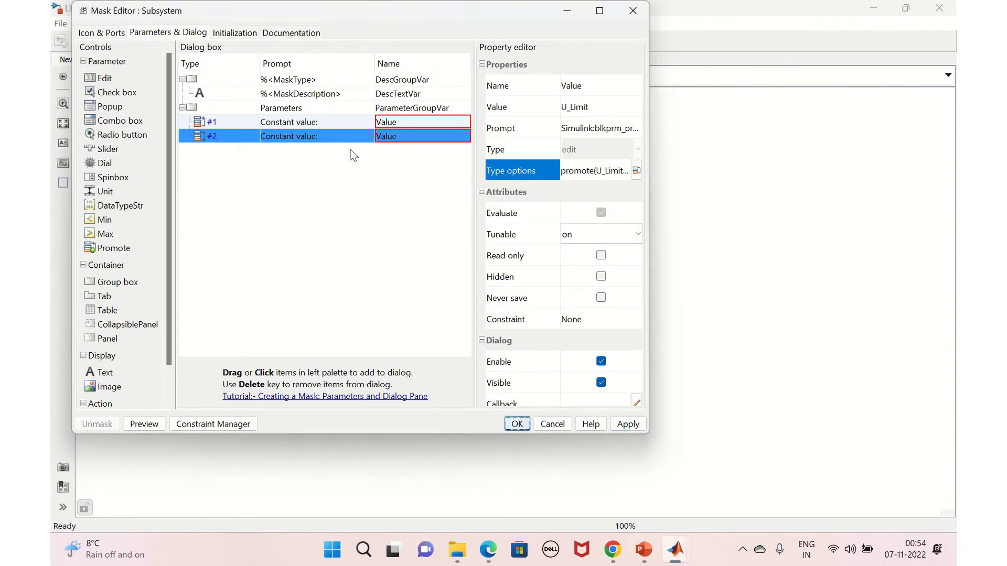
{"action": "double_click", "coordinate": [405, 123]}
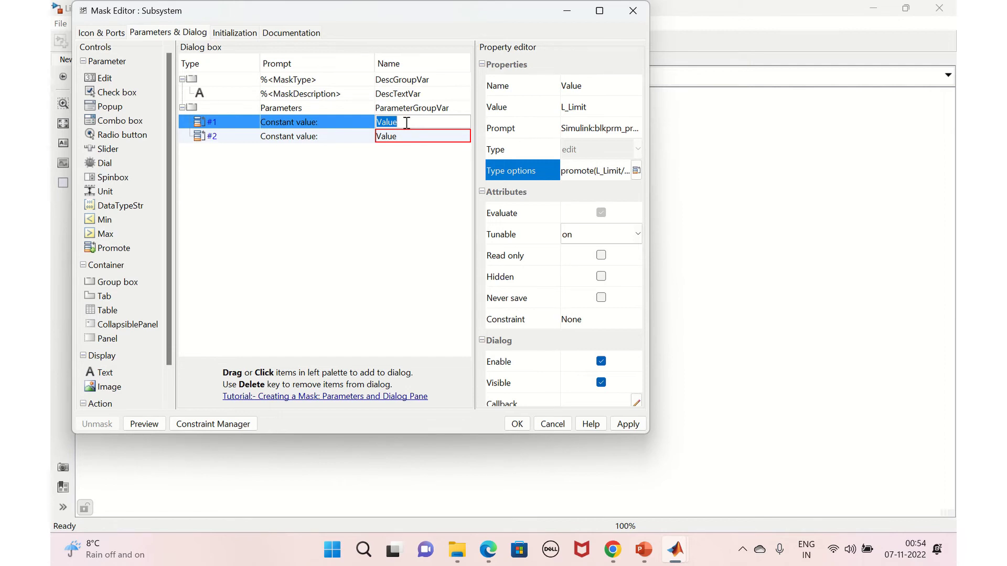
{"action": "key", "text": "BackSpace"}
{"action": "type", "text": "imit"}
{"action": "key", "text": "Return"}
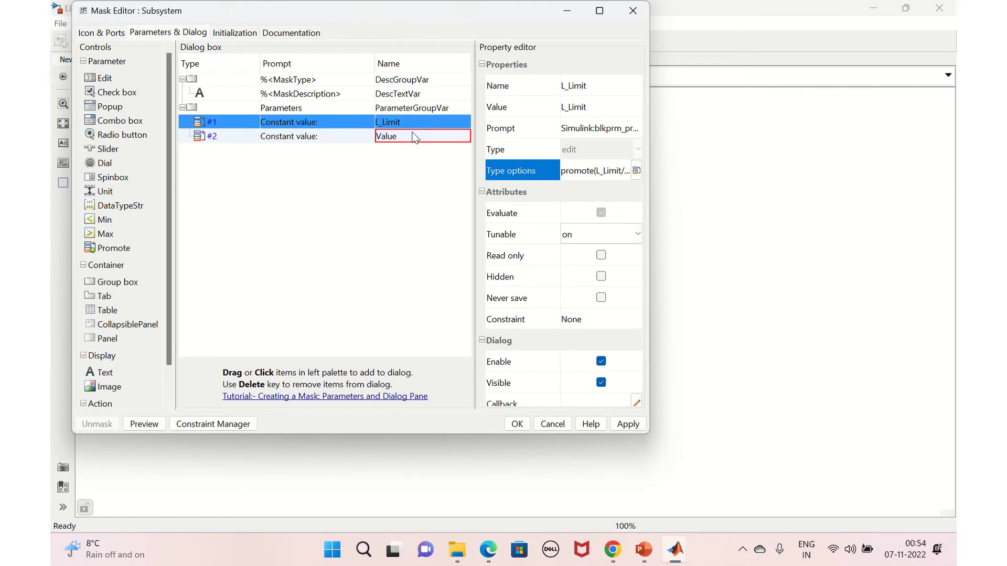
Step: Rename the second mask parameter to U_Limit, apply, and close the Mask Editor
{"action": "double_click", "coordinate": [414, 136]}
{"action": "key", "text": "BackSpace"}
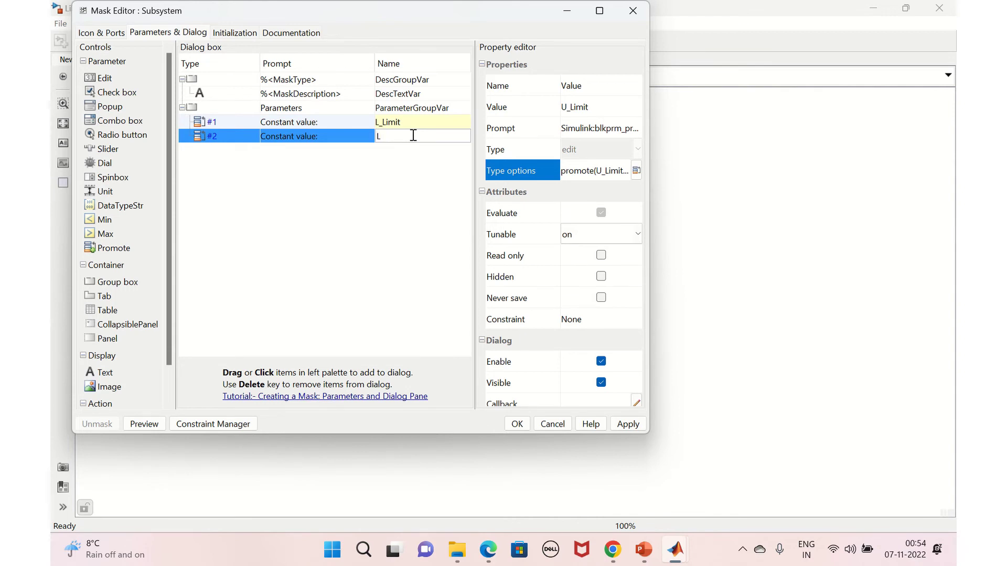
{"action": "type", "text": "U_Limit"}
{"action": "left_click", "coordinate": [291, 122]}
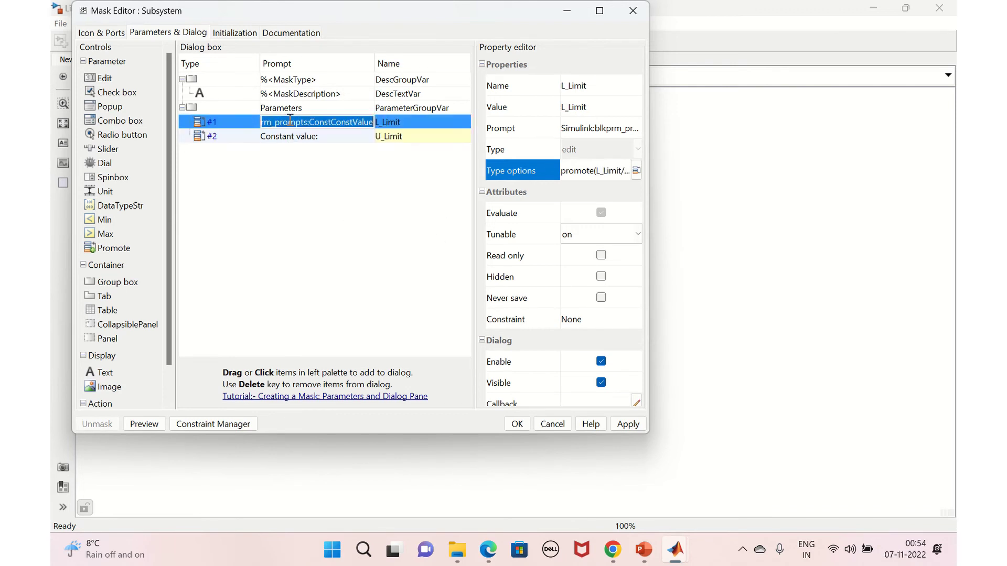
{"action": "left_click", "coordinate": [321, 135]}
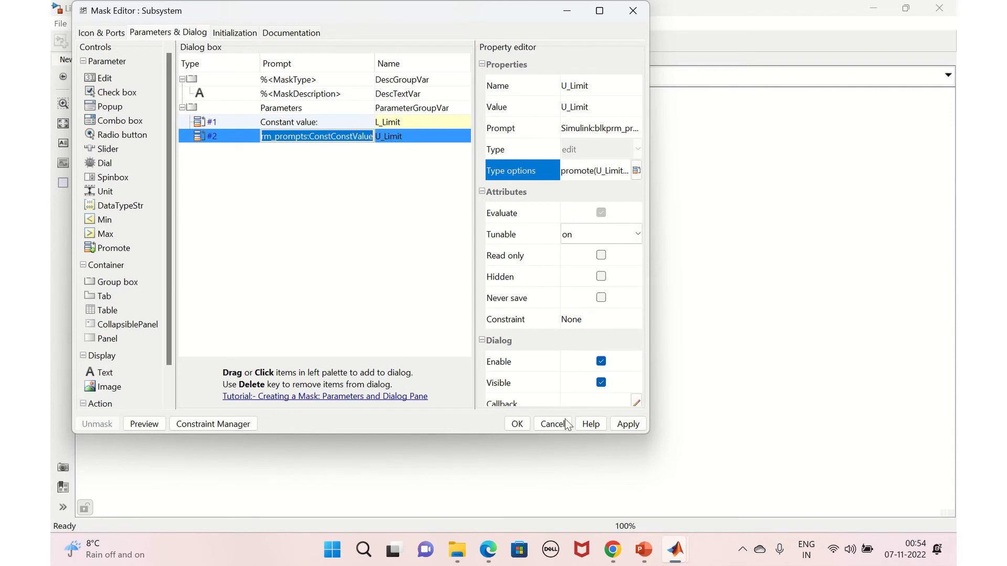
{"action": "left_click", "coordinate": [623, 429]}
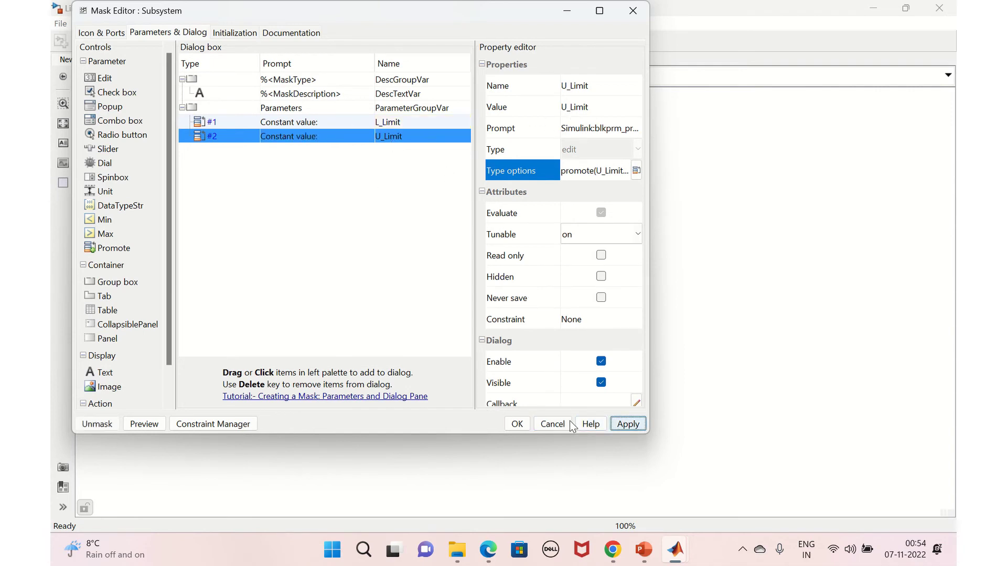
{"action": "left_click", "coordinate": [514, 424]}
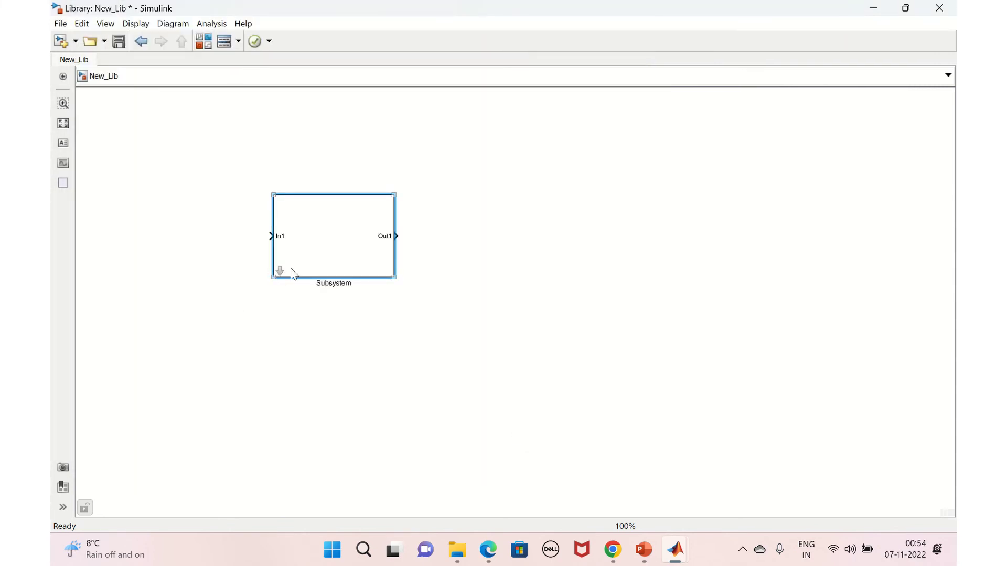
Step: Check the masked Subsystem's dialog, save New_Lib, and create a new blank model
{"action": "double_click", "coordinate": [335, 243]}
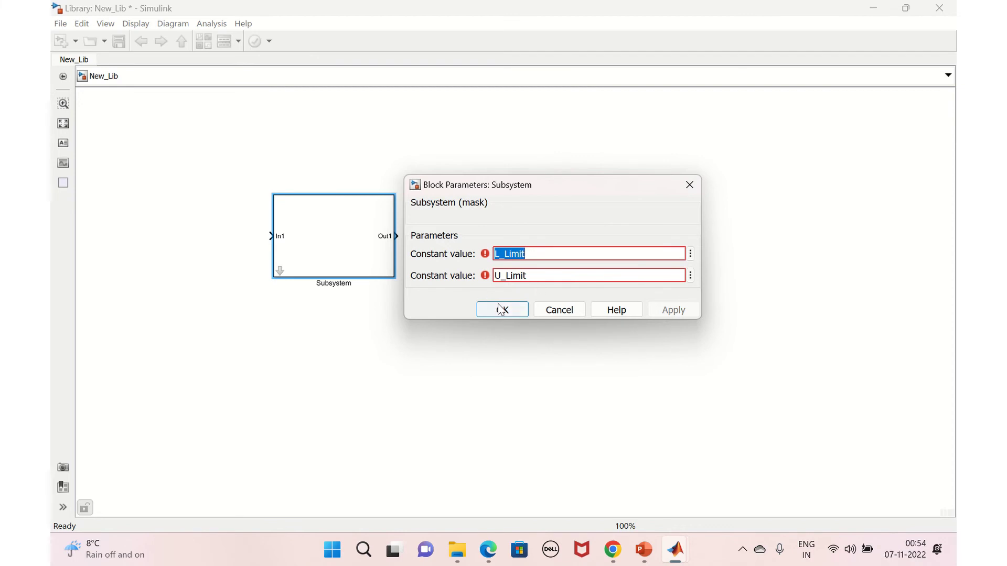
{"action": "left_click", "coordinate": [556, 319]}
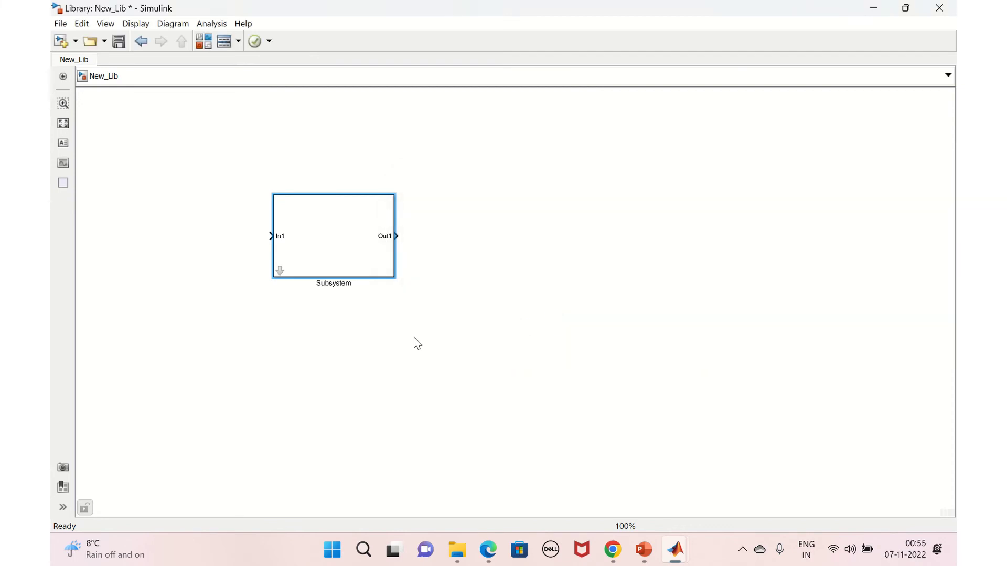
{"action": "key", "text": "ctrl+s"}
{"action": "left_click", "coordinate": [75, 41]}
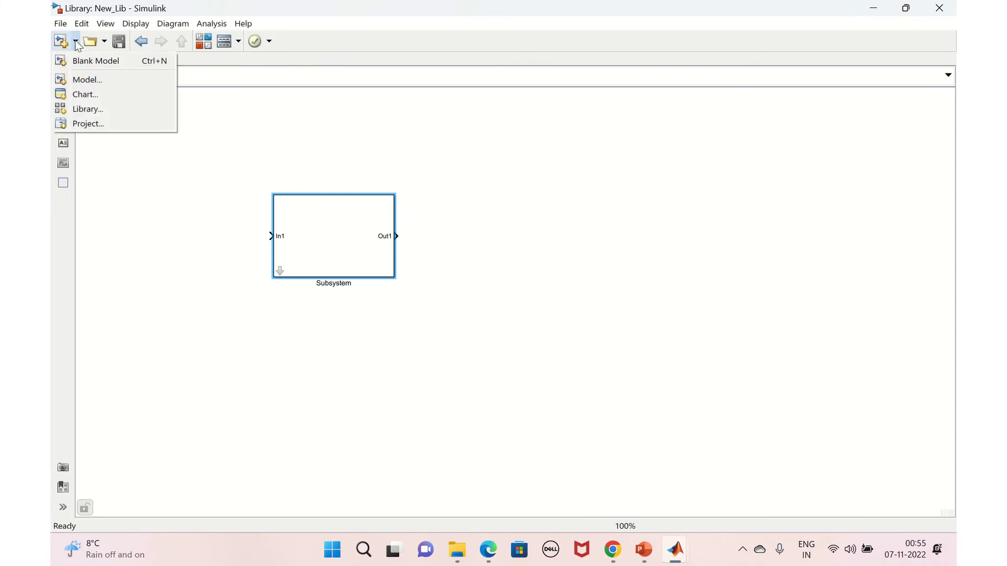
{"action": "left_click", "coordinate": [100, 62]}
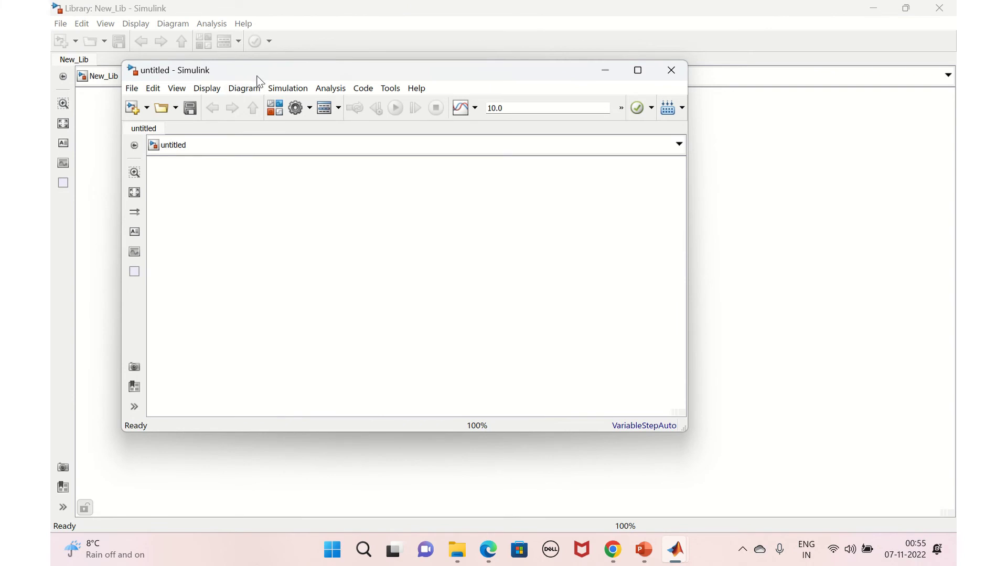
Step: Drag the Subsystem block from New_Lib into the untitled model canvas
{"action": "left_click", "coordinate": [905, 8]}
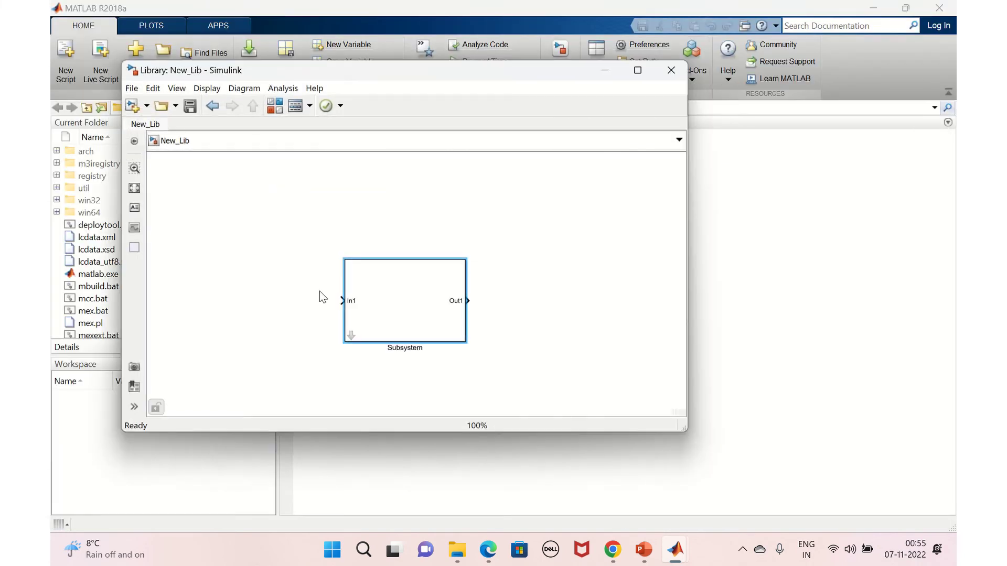
{"action": "mouse_move", "coordinate": [684, 562]}
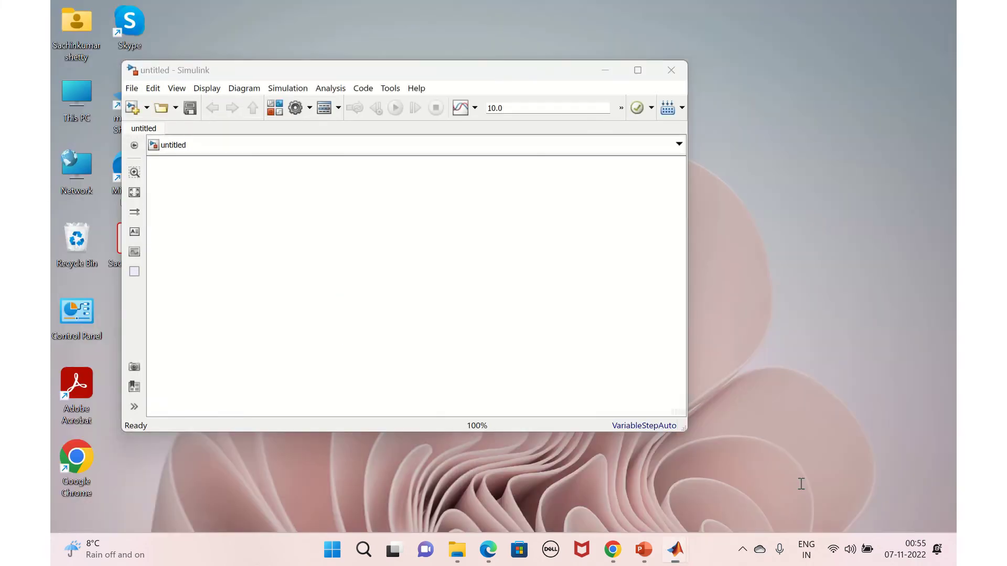
{"action": "left_click", "coordinate": [800, 483]}
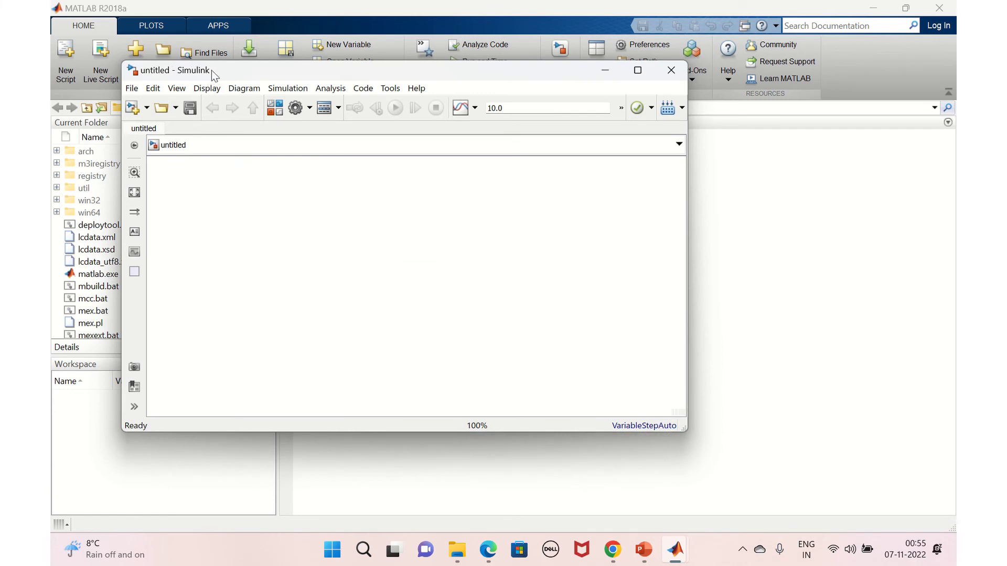
{"action": "left_click_drag", "start_coordinate": [215, 76], "coordinate": [552, 197]}
{"action": "left_click", "coordinate": [372, 295]}
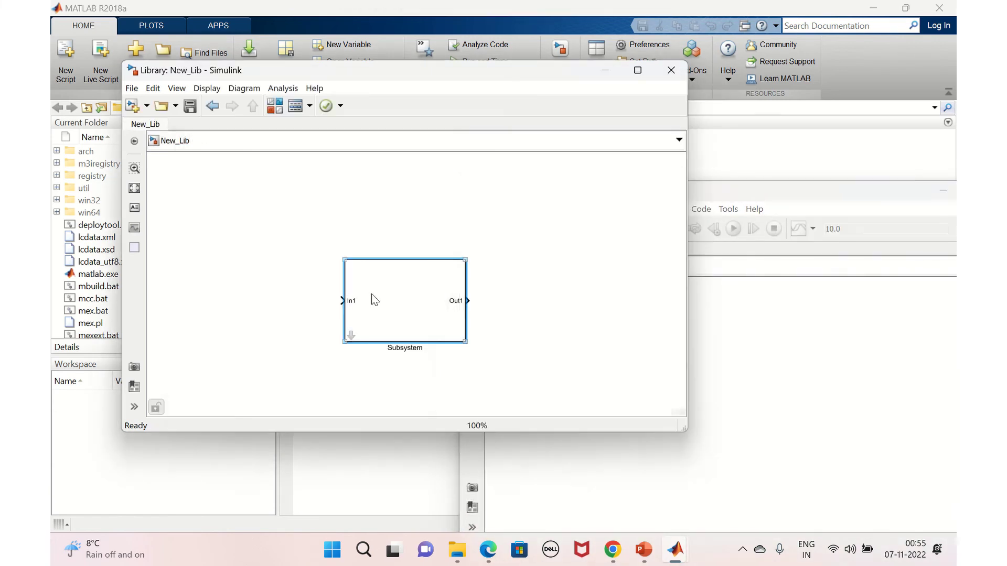
{"action": "left_click_drag", "start_coordinate": [372, 295], "coordinate": [710, 404]}
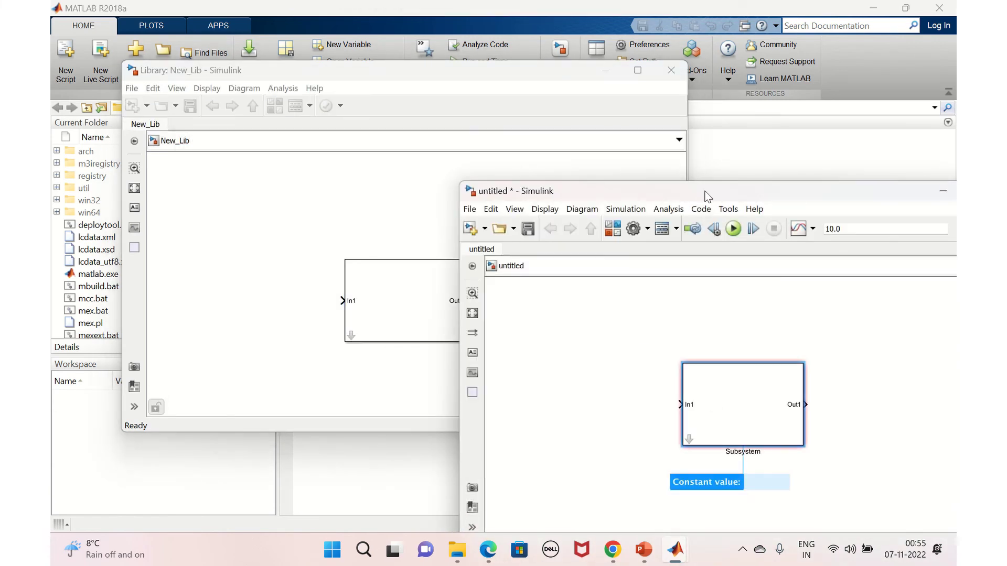
{"action": "left_click_drag", "start_coordinate": [708, 196], "coordinate": [435, 59]}
Step: Insert a Sine Wave block and connect it to the Subsystem's In1
{"action": "double_click", "coordinate": [308, 256]}
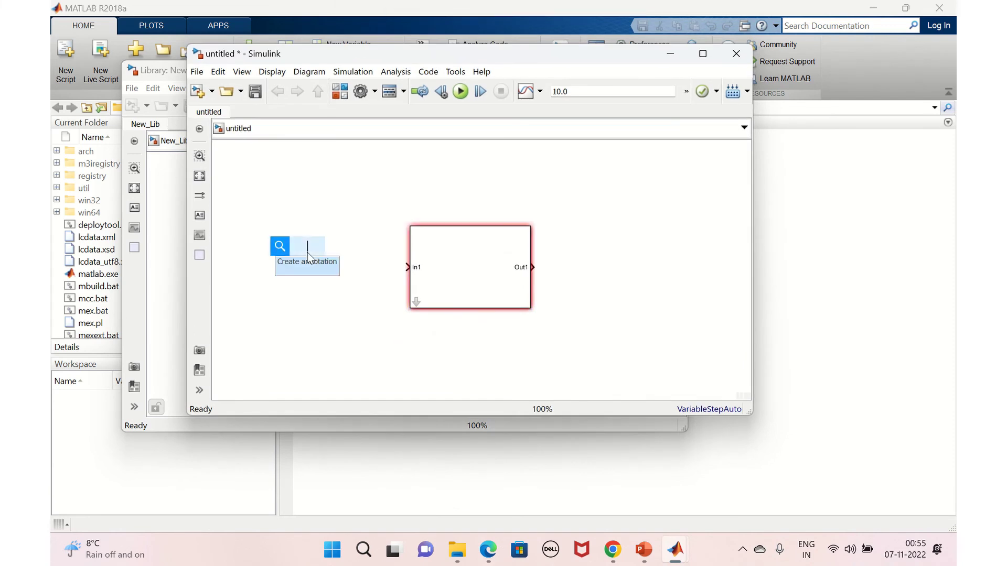
{"action": "type", "text": "sin"}
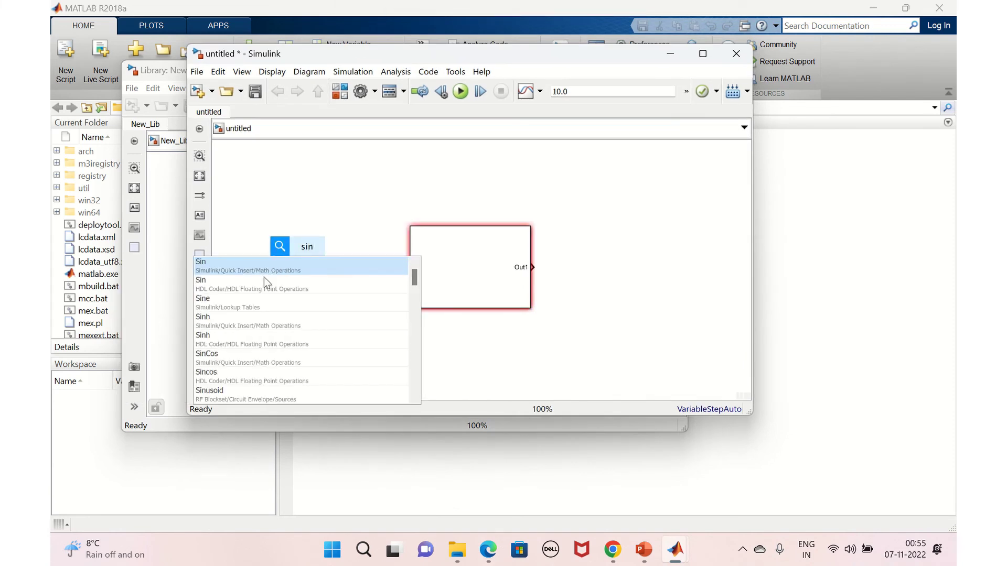
{"action": "type", "text": "e"}
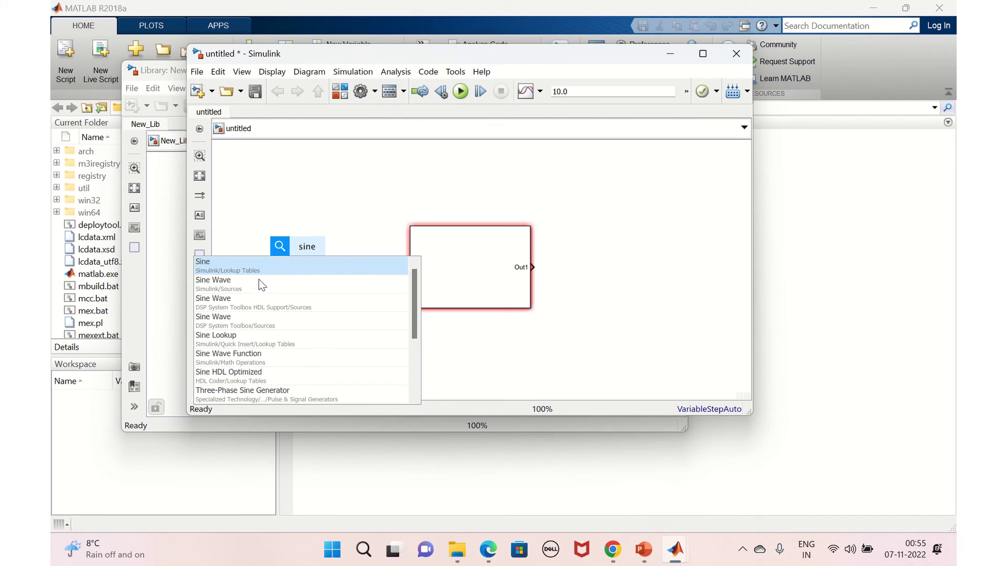
{"action": "left_click", "coordinate": [250, 292]}
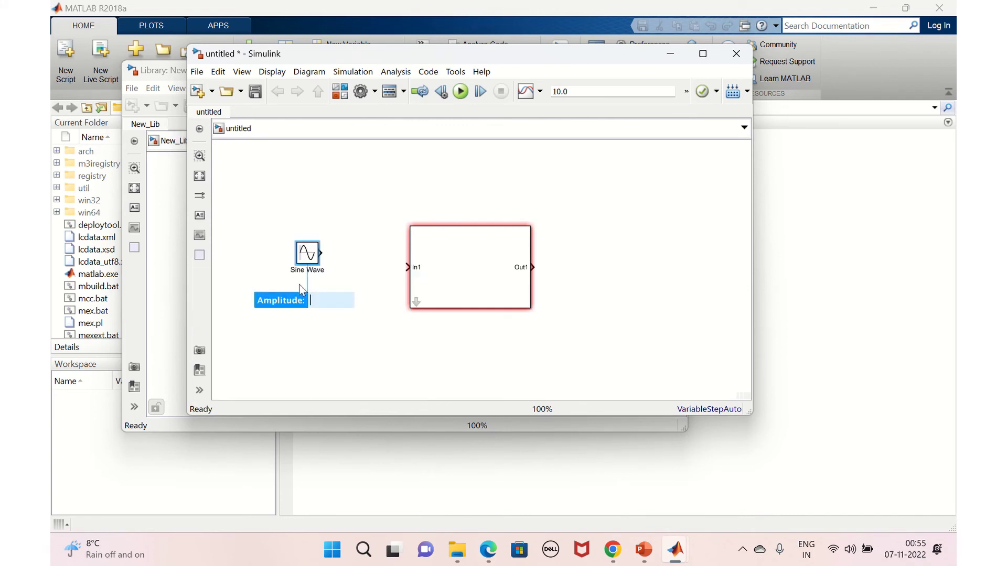
{"action": "key", "text": "Return"}
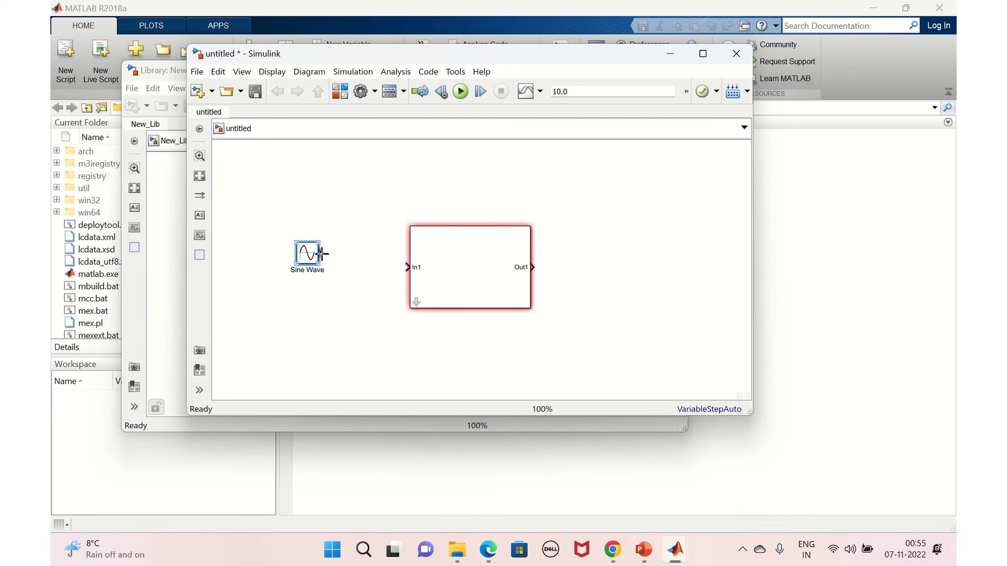
{"action": "left_click_drag", "start_coordinate": [322, 253], "coordinate": [410, 268]}
Step: Add a Scope fed from Out1, then open the Subsystem's mask parameters
{"action": "double_click", "coordinate": [602, 280]}
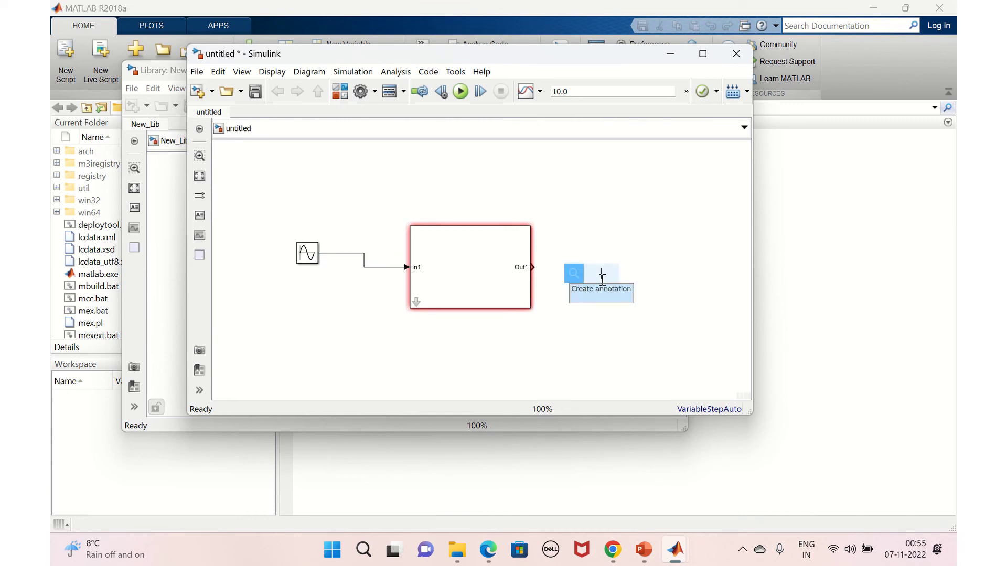
{"action": "type", "text": "sco"}
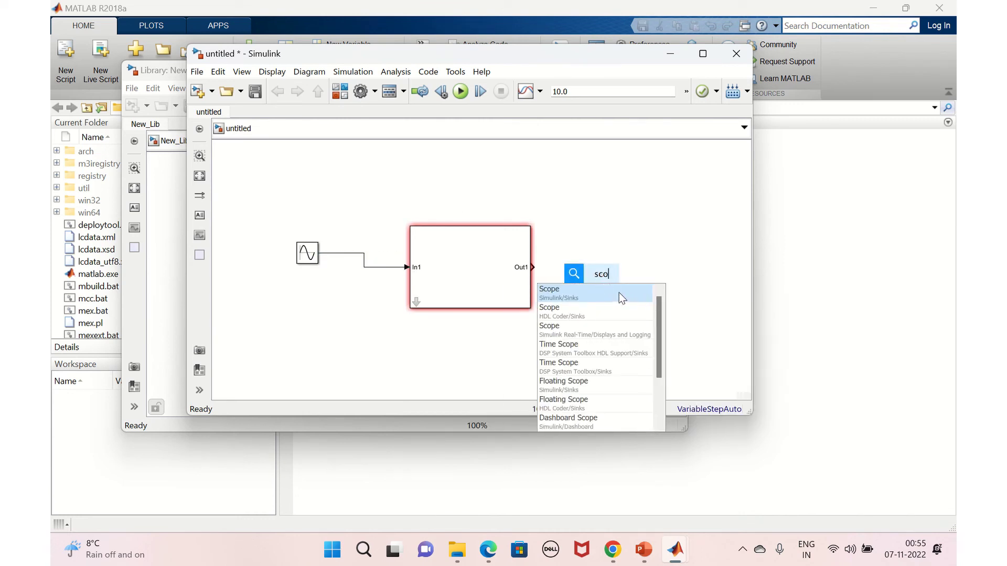
{"action": "left_click", "coordinate": [621, 297]}
{"action": "left_click_drag", "start_coordinate": [601, 276], "coordinate": [571, 269]}
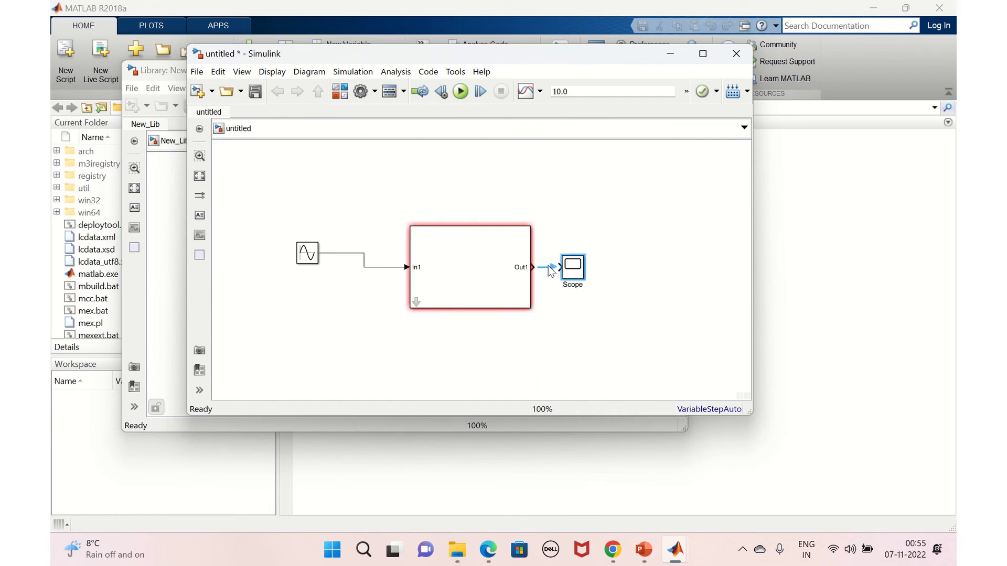
{"action": "left_click", "coordinate": [550, 271]}
{"action": "double_click", "coordinate": [441, 286]}
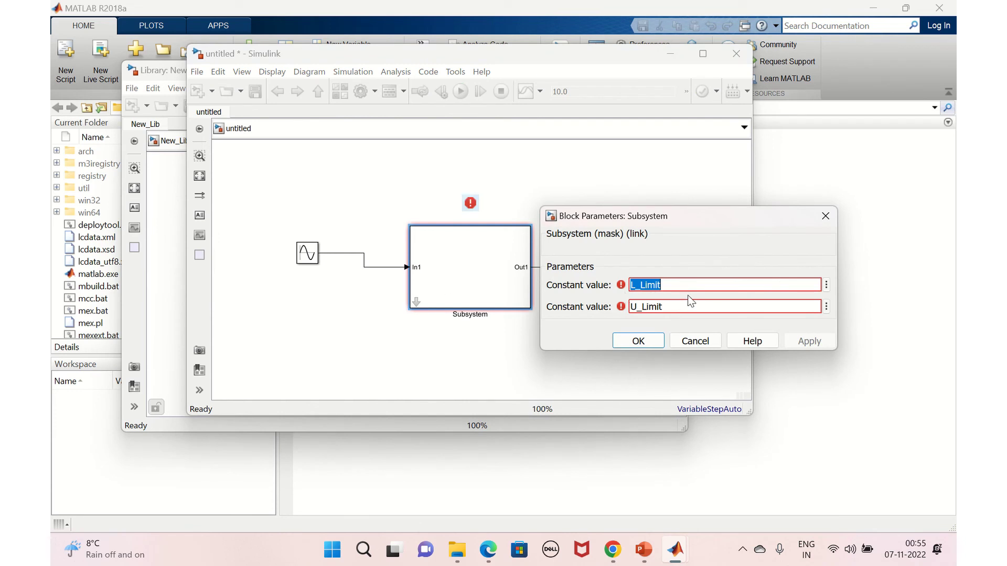
Step: Set the Subsystem's limit values to 4 and -4 and apply them
{"action": "type", "text": "4"}
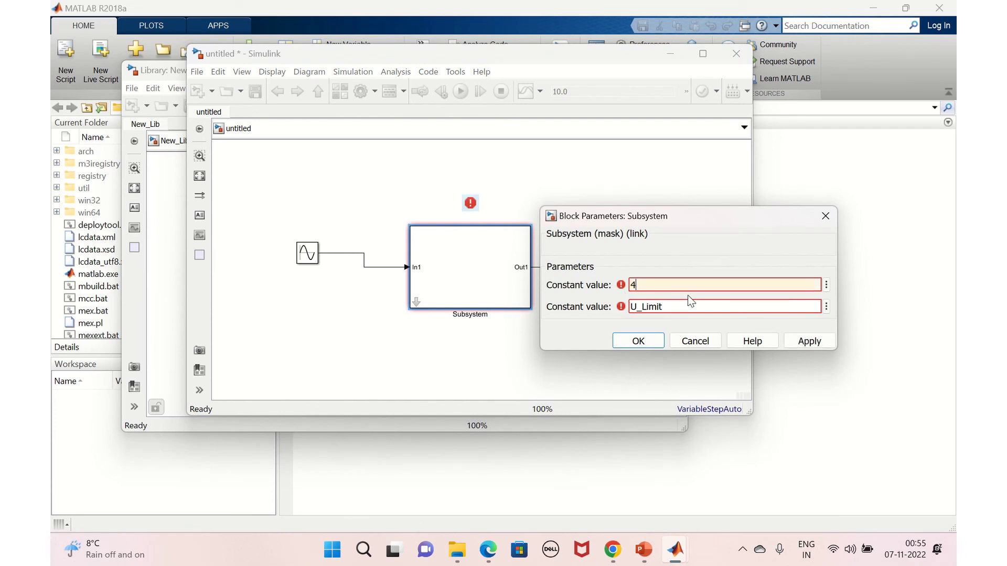
{"action": "double_click", "coordinate": [684, 308]}
{"action": "key", "text": "BackSpace"}
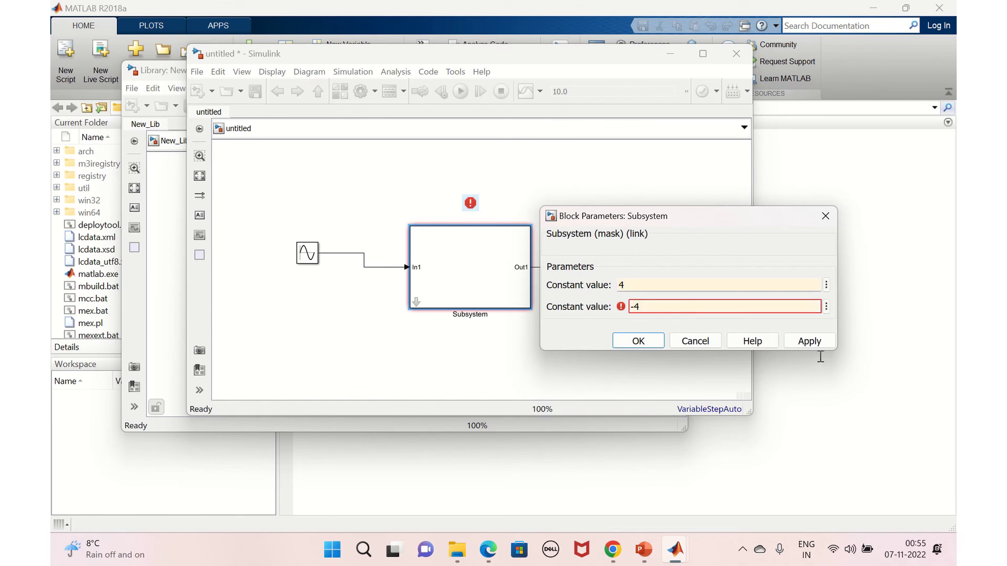
{"action": "left_click", "coordinate": [809, 341]}
{"action": "left_click", "coordinate": [629, 341]}
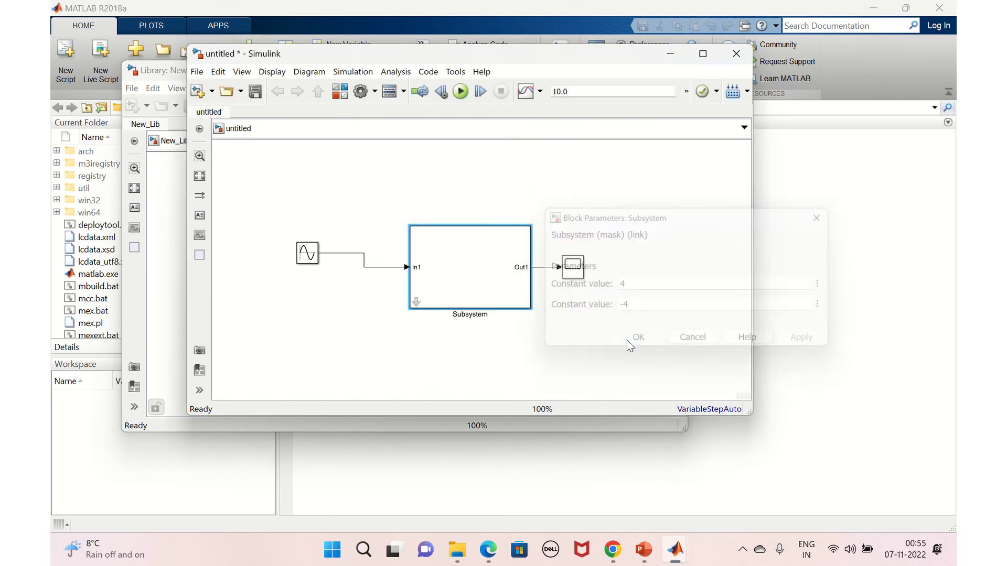
Step: Run the model, view the flat Scope trace, then reopen the mask parameters
{"action": "left_click", "coordinate": [461, 93]}
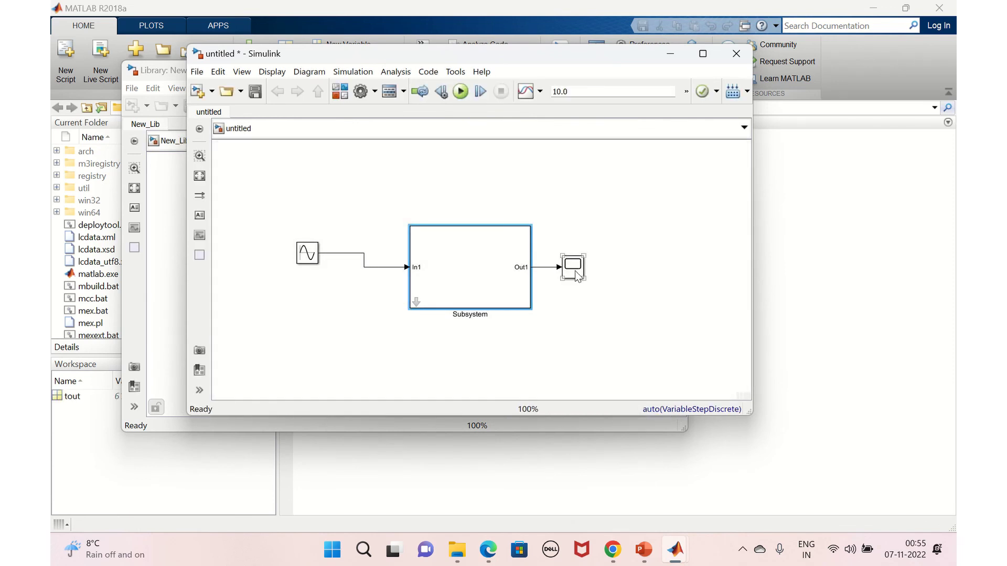
{"action": "left_click", "coordinate": [575, 271]}
{"action": "double_click", "coordinate": [575, 271]}
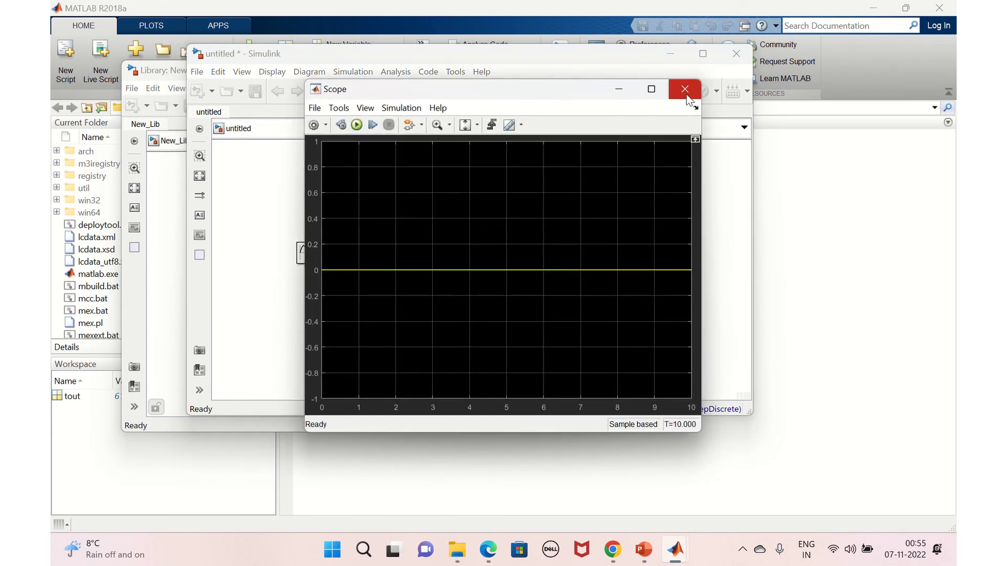
{"action": "left_click", "coordinate": [687, 97]}
{"action": "double_click", "coordinate": [456, 279]}
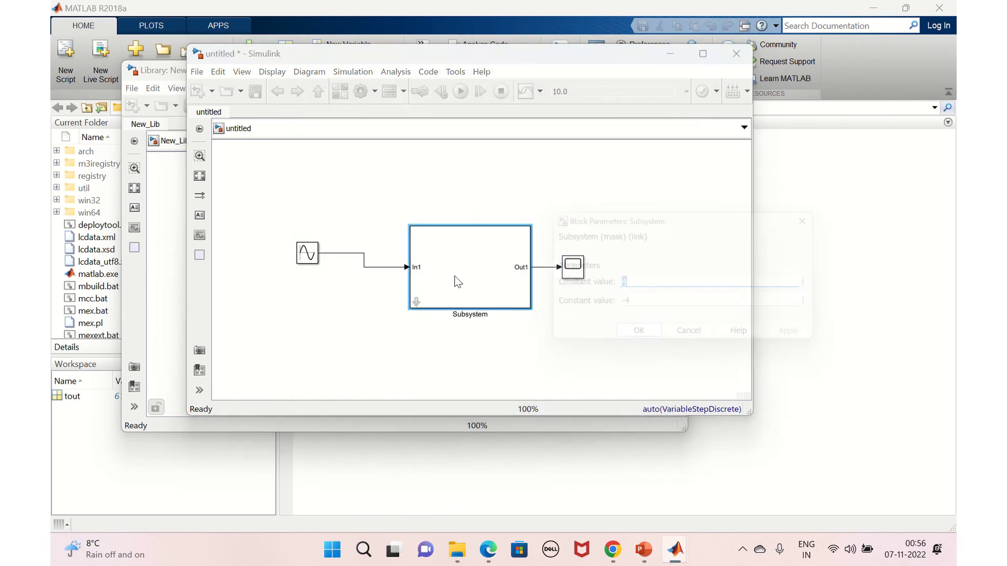
Step: Swap the Subsystem's limit values to -4 and 4 and apply them
{"action": "type", "text": "-4"}
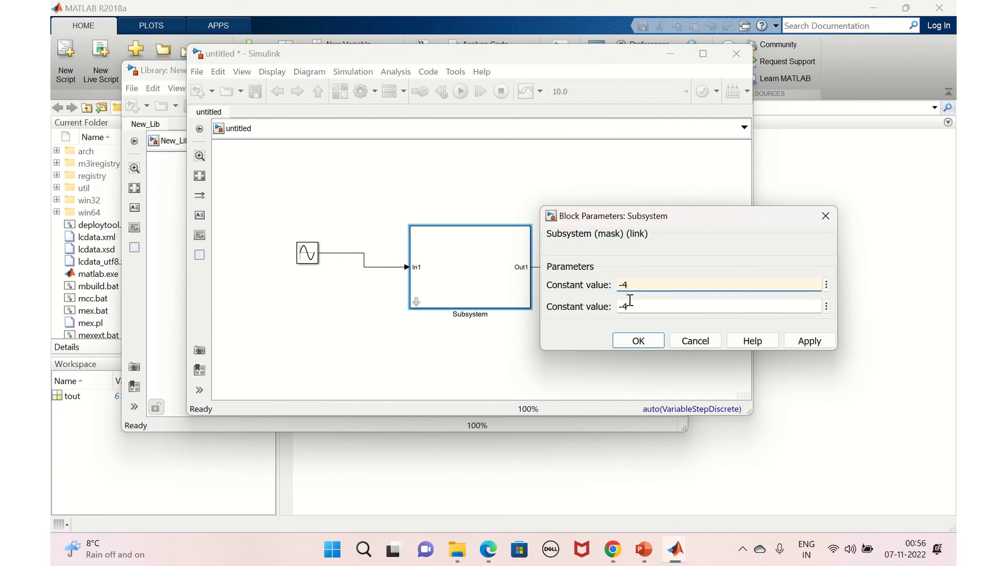
{"action": "double_click", "coordinate": [629, 302]}
{"action": "key", "text": "BackSpace"}
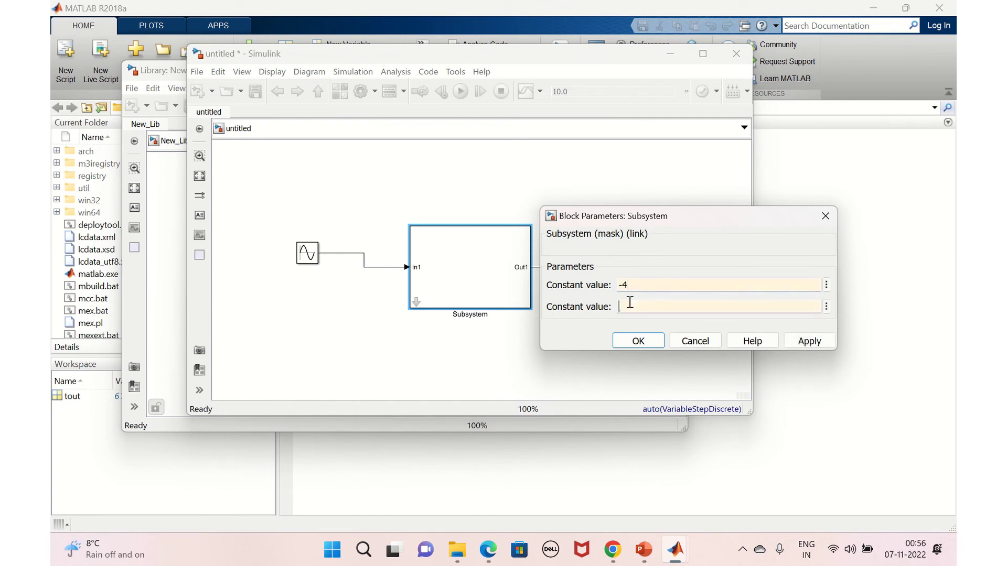
{"action": "type", "text": "4"}
{"action": "left_click", "coordinate": [796, 342]}
{"action": "left_click", "coordinate": [637, 341]}
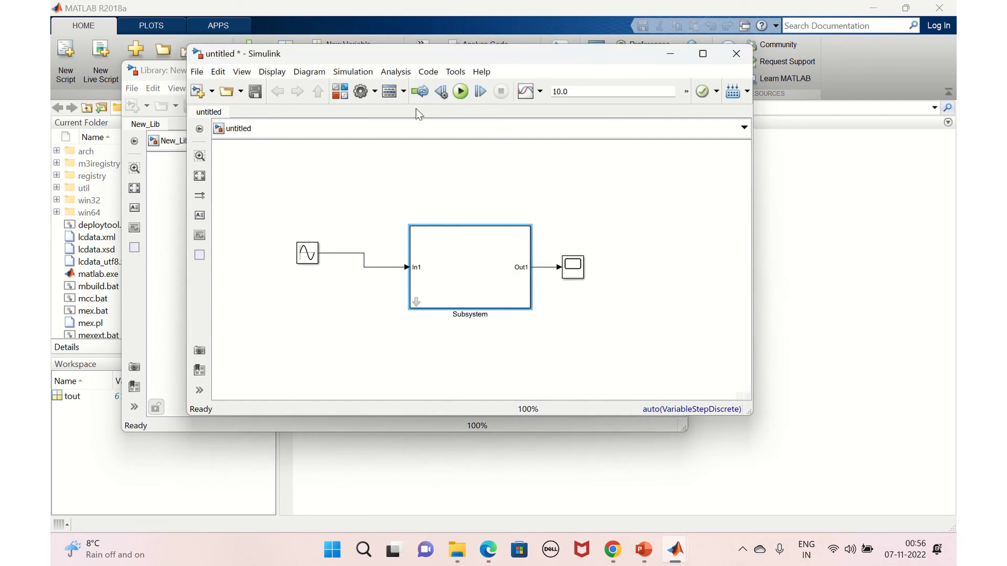
Step: Rerun the model and view the Scope showing the sine clipped at ±4
{"action": "left_click", "coordinate": [461, 92]}
{"action": "double_click", "coordinate": [574, 272]}
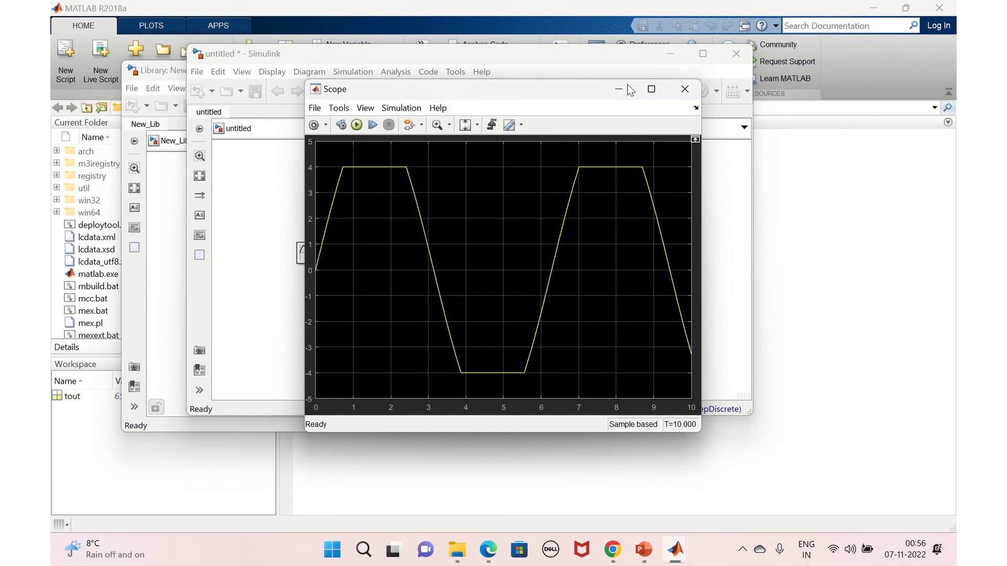
{"action": "left_click_drag", "start_coordinate": [478, 95], "coordinate": [638, 219]}
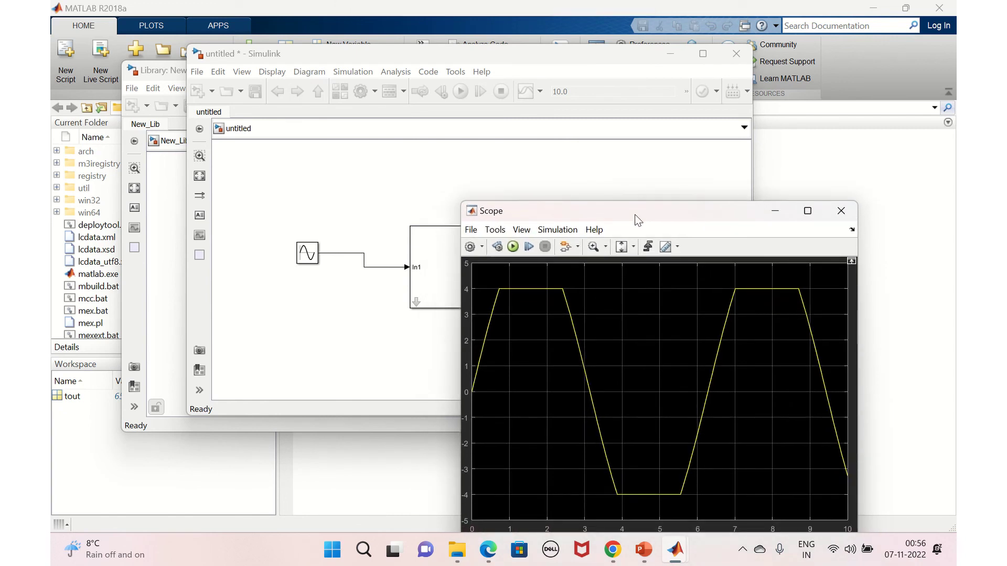
{"action": "left_click", "coordinate": [347, 288]}
{"action": "left_click", "coordinate": [461, 285]}
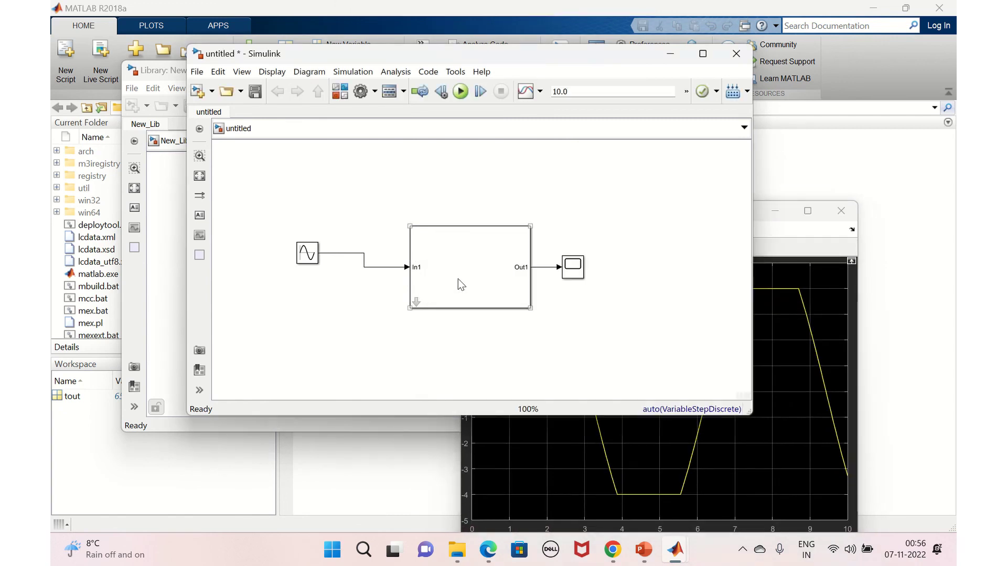
{"action": "double_click", "coordinate": [462, 284]}
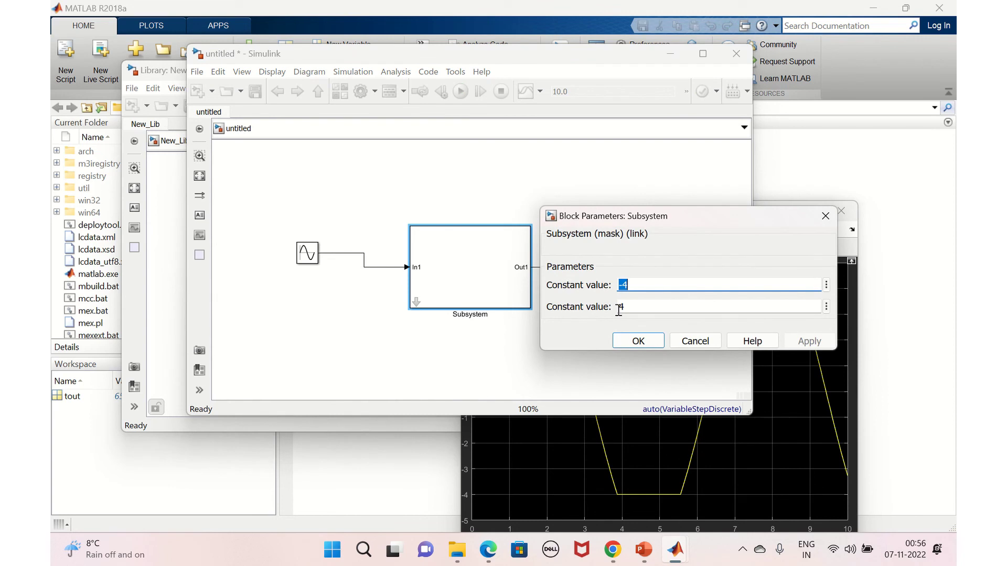
{"action": "left_click", "coordinate": [824, 216]}
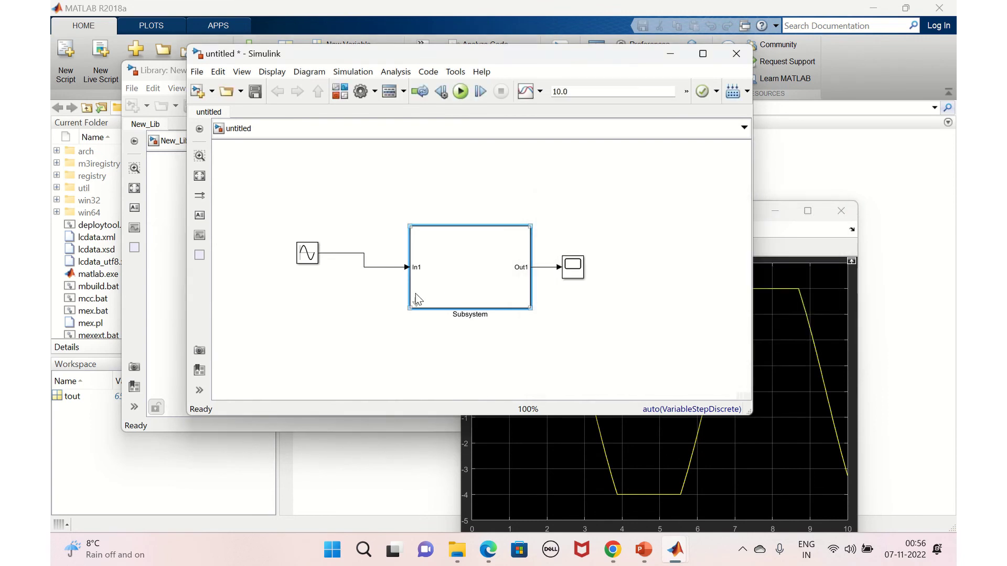
{"action": "left_click", "coordinate": [785, 415]}
{"action": "left_click", "coordinate": [383, 338]}
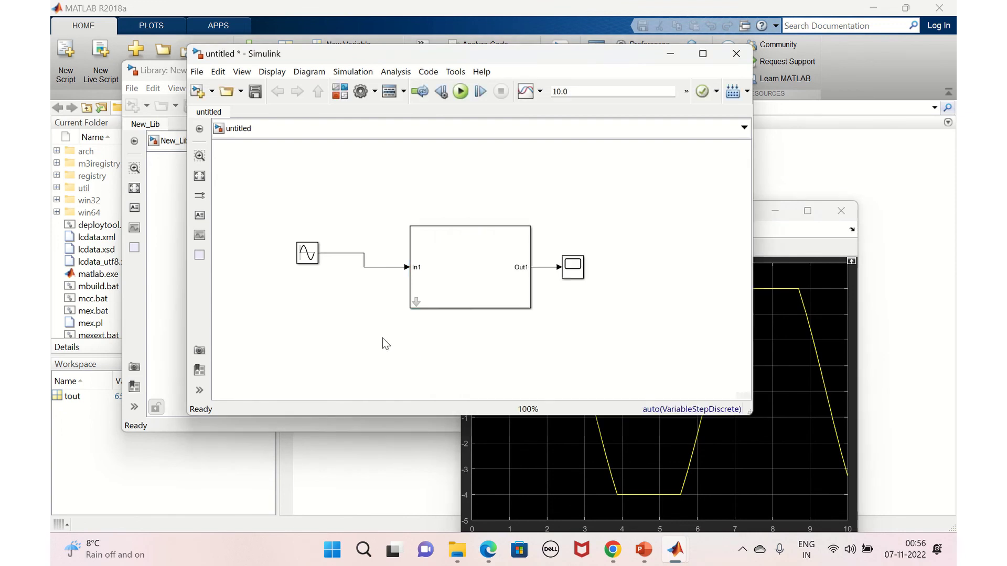